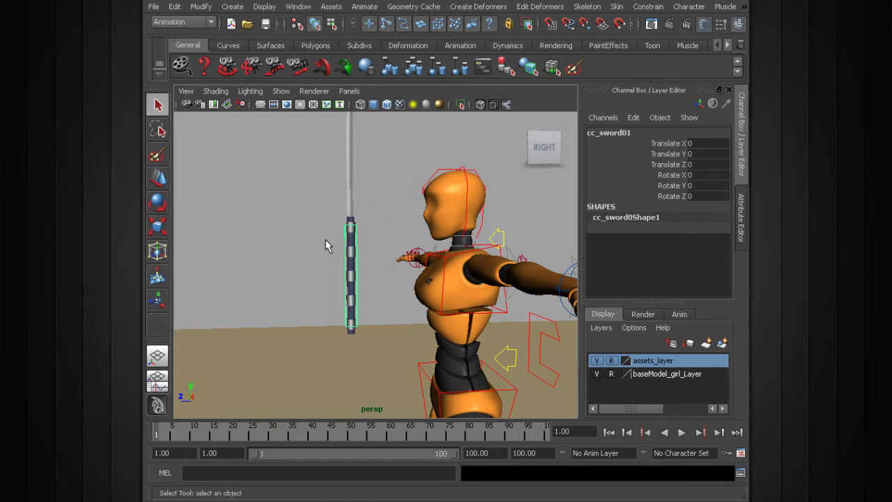
- Examine the sword, its handle control and the character's hands from the side and from the front
left_click_drag(298, 313, 419, 303, "alt")
scroll(368, 178, "down", 5)
left_click_drag(332, 244, 229, 253, "alt")
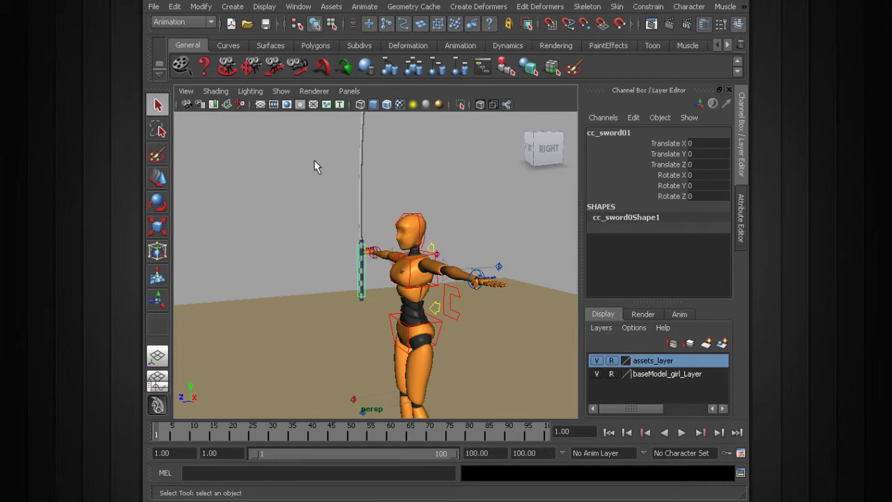
middle_click_drag(332, 213, 317, 241, "alt")
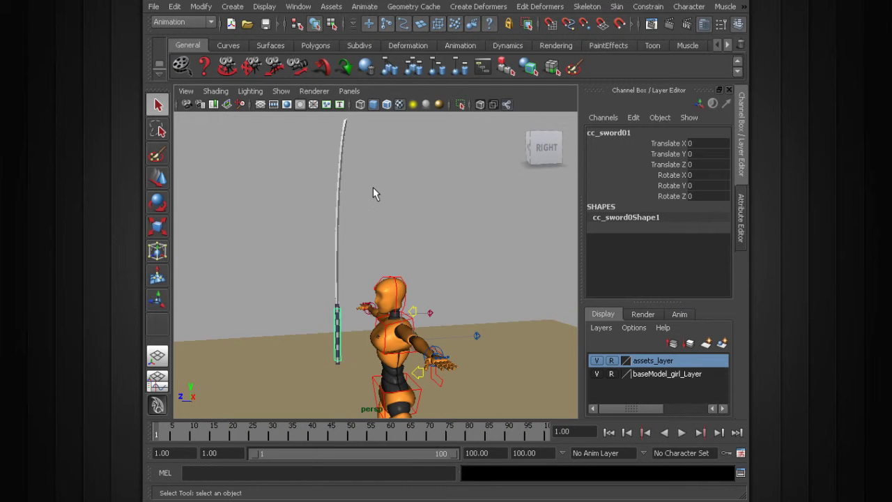
middle_click_drag(278, 281, 273, 219, "alt")
left_click_drag(242, 217, 273, 240, "alt")
right_click_drag(251, 240, 285, 258, "alt")
middle_click_drag(284, 258, 293, 268, "alt")
left_click_drag(294, 268, 370, 266, "alt")
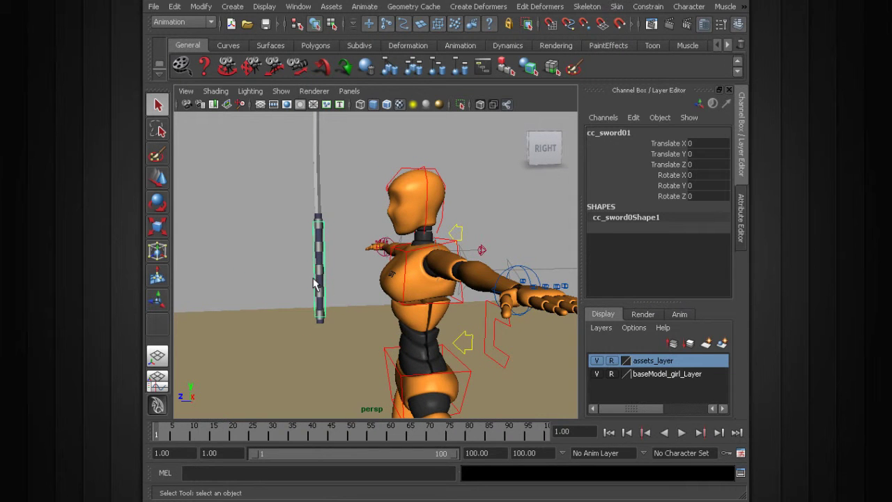
left_click_drag(324, 269, 348, 277, "alt")
right_click_drag(349, 278, 311, 265, "alt")
middle_click_drag(311, 265, 349, 257, "alt")
left_click_drag(263, 258, 334, 246, "alt")
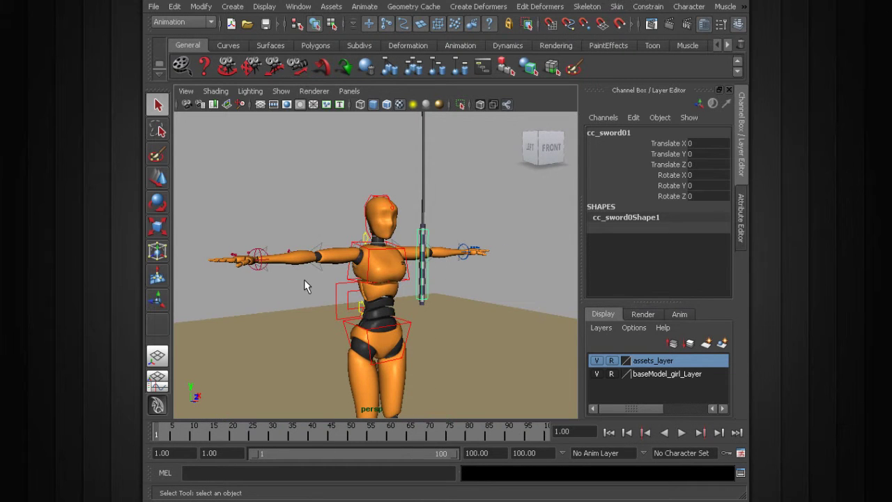
left_click_drag(419, 232, 278, 271, "alt")
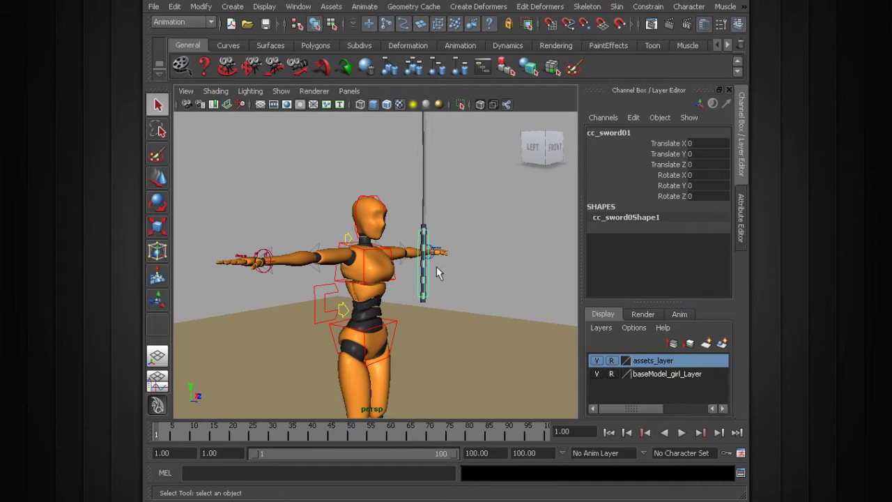
left_click_drag(480, 297, 318, 295, "alt")
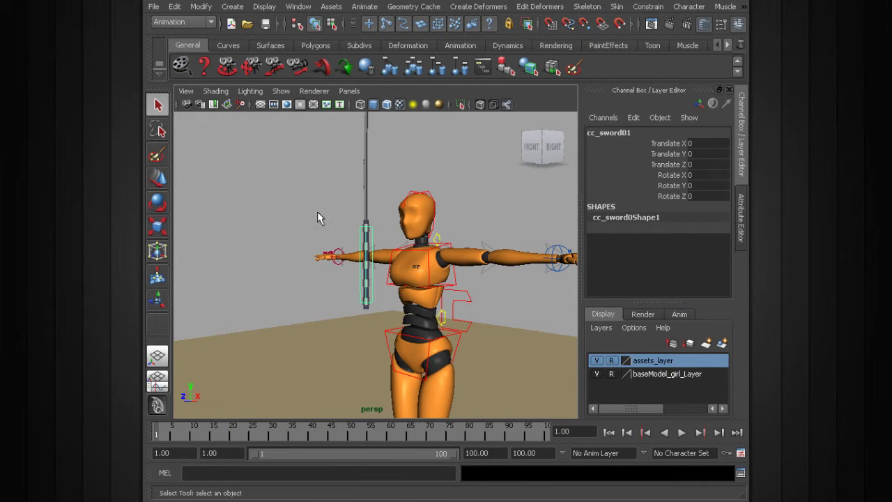
left_click_drag(333, 245, 315, 246, "alt")
right_click_drag(315, 245, 392, 273, "alt")
left_click_drag(380, 255, 335, 248, "alt")
- Try rotating the sword's handle control, undo the rotation and deselect the control
key("e")
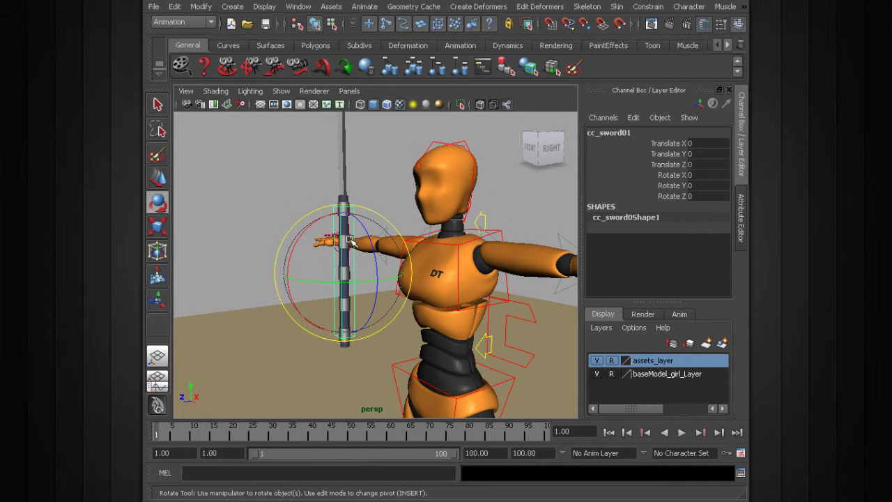
left_click_drag(341, 258, 314, 226)
key("ctrl+z")
left_click(280, 180)
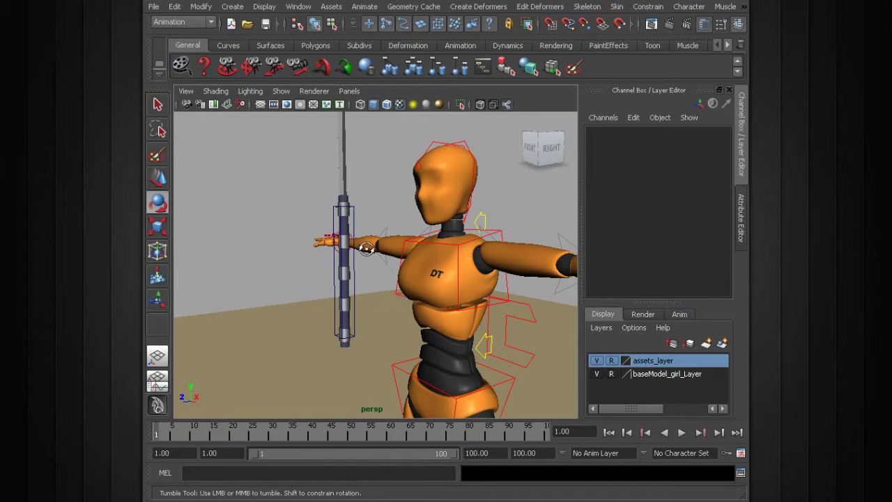
- Examine the box-shaped control around the sword handle up close
left_click_drag(361, 242, 323, 267, "alt")
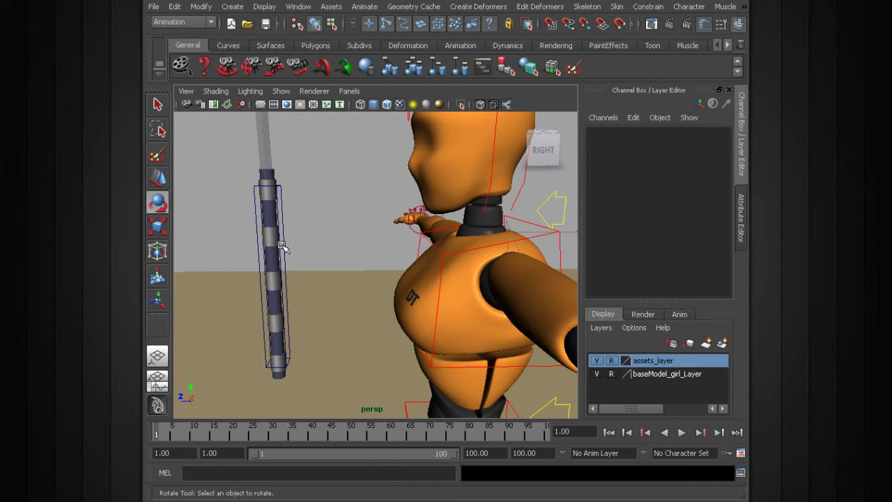
left_click_drag(273, 277, 300, 259, "alt")
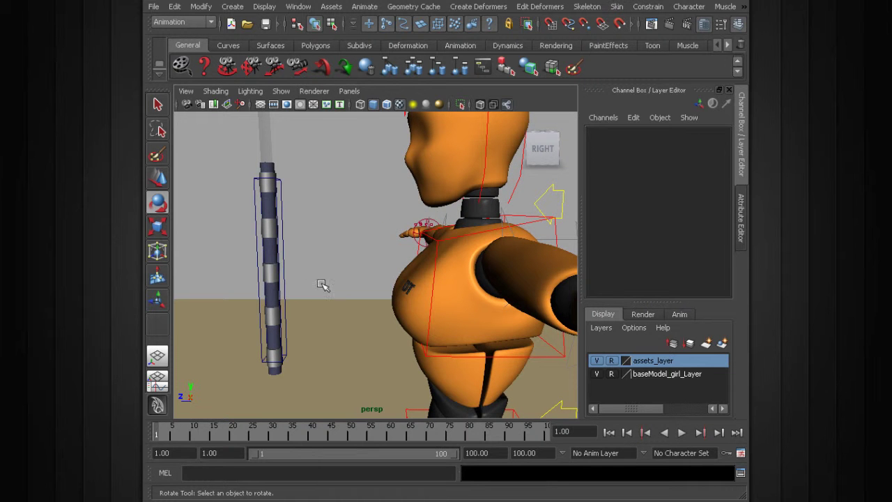
left_click(279, 255)
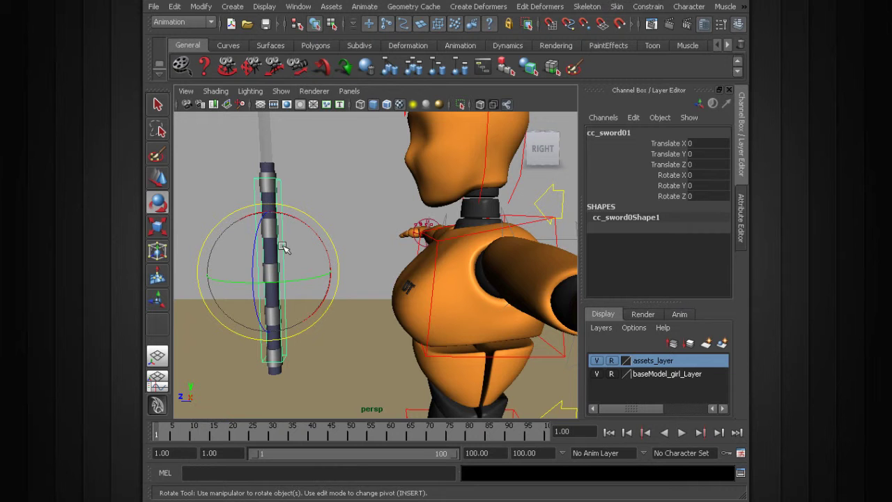
left_click(308, 198)
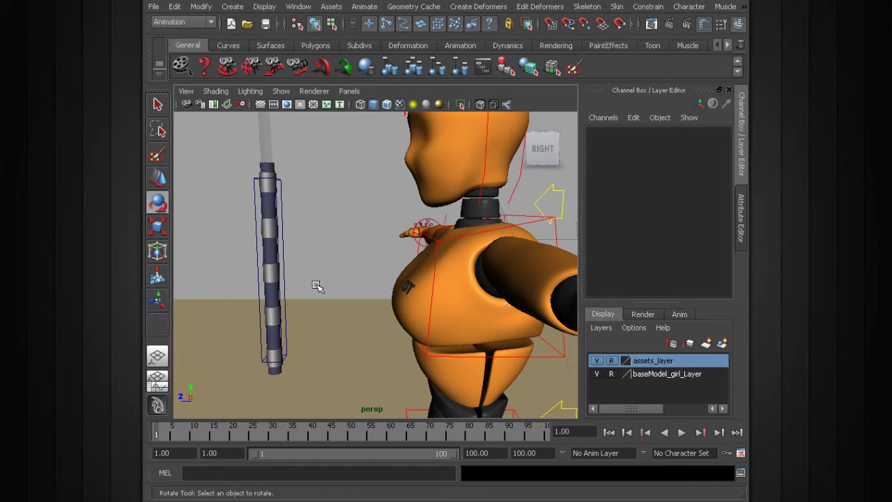
left_click_drag(314, 276, 255, 259, "alt")
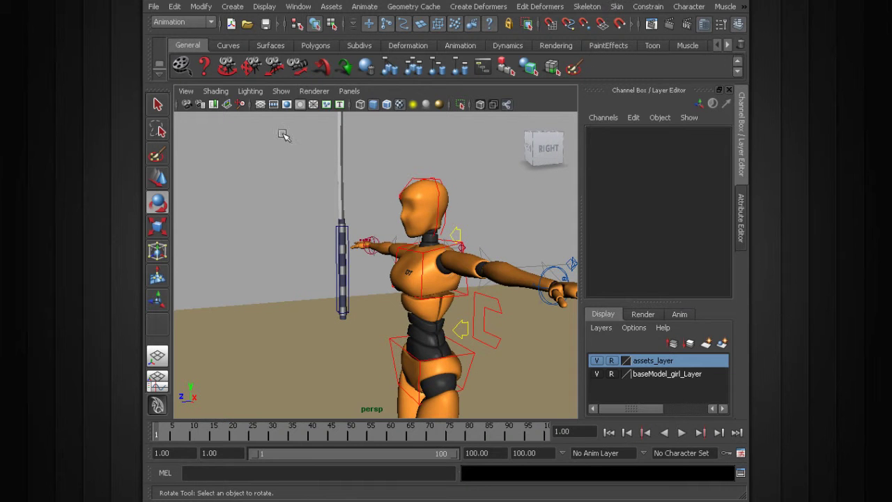
- Create a polygon platonic solid and set its solid type to Octahedron
left_click(232, 7)
mouse_move(246, 42)
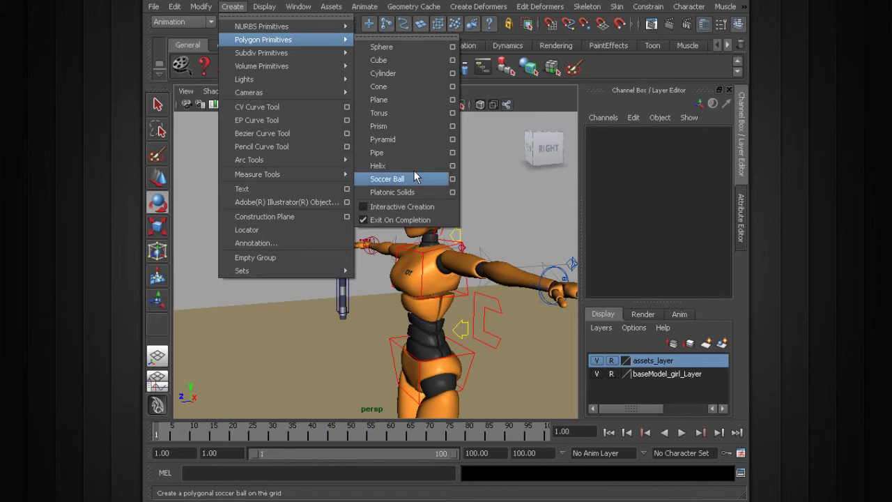
left_click(392, 192)
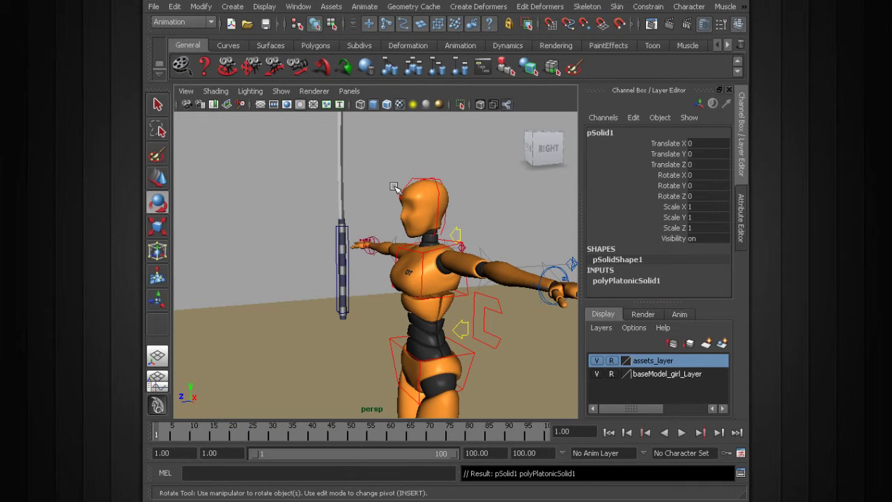
left_click(636, 281)
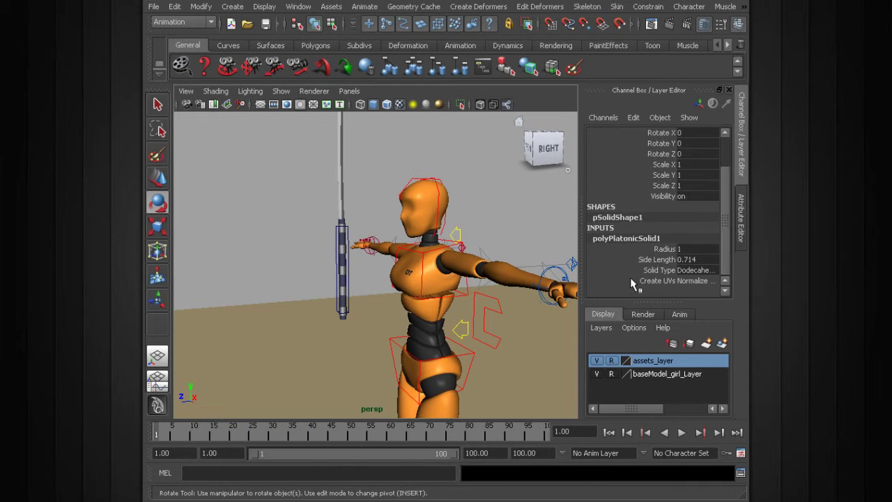
left_click(695, 270)
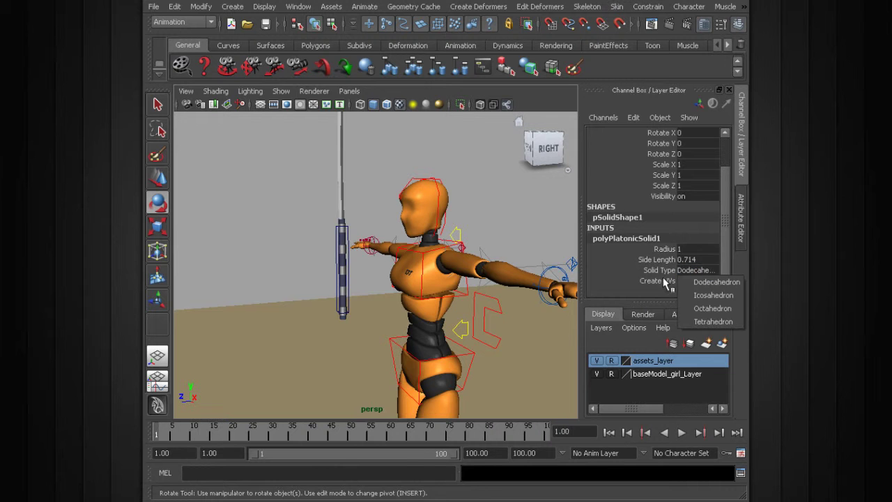
left_click(716, 312)
- Move the octahedron in front of the character, to about 186 in Translate Y and 112 in Translate Z
left_click_drag(339, 281, 379, 295, "alt")
right_click_drag(378, 295, 293, 270, "alt")
left_click_drag(293, 270, 283, 274, "alt")
key("w")
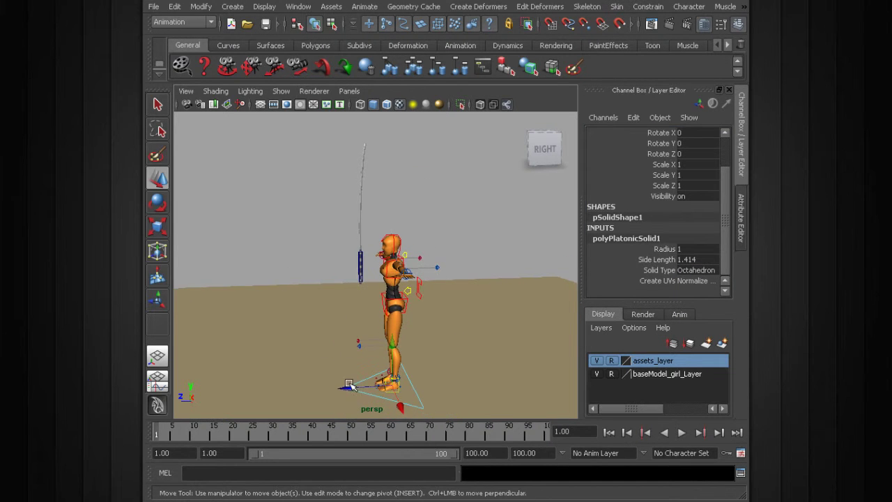
left_click_drag(294, 382, 253, 384)
left_click_drag(299, 354, 286, 185)
- Scale the octahedron uniformly to about 7.06 and deselect it
right_click_drag(261, 239, 291, 253, "alt")
middle_click_drag(291, 253, 329, 283, "alt")
key("r")
left_click_drag(297, 257, 397, 247)
left_click(281, 277)
left_click(270, 196)
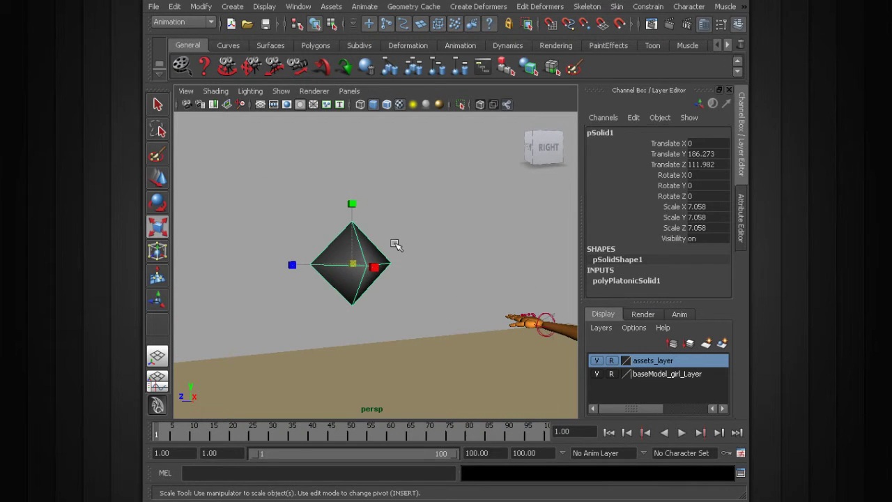
left_click(379, 238)
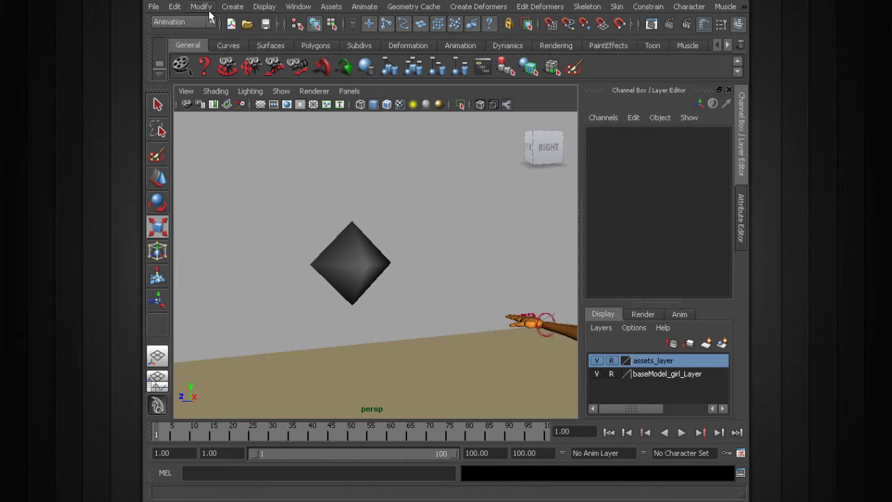
- Reset the CV Curve Tool settings and set the curve degree to 1 Linear
left_click(232, 6)
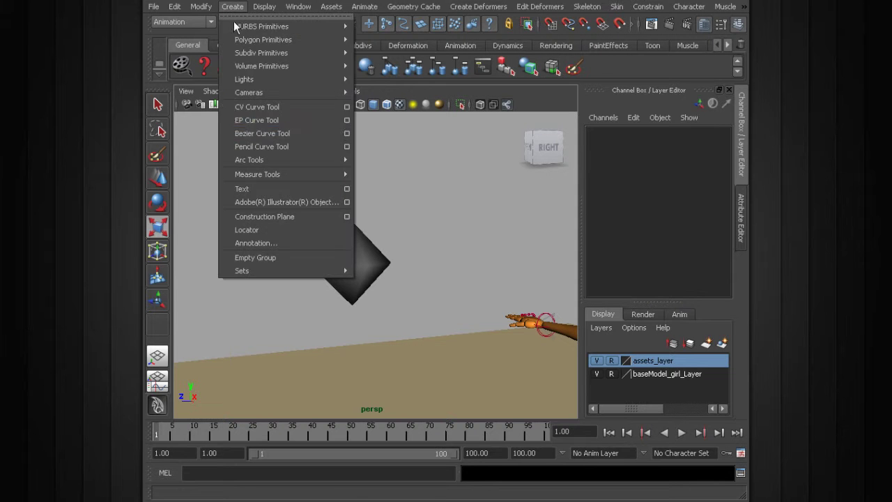
left_click(346, 107)
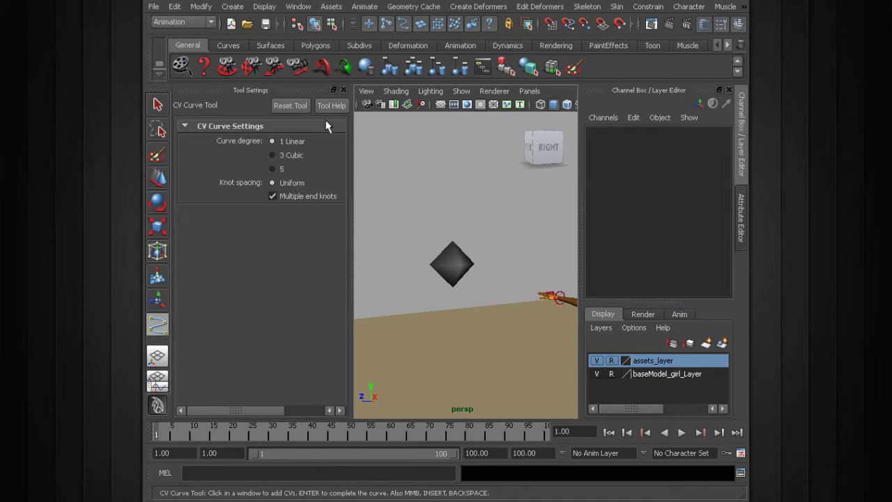
left_click(288, 106)
left_click(275, 142)
left_click_drag(436, 253, 434, 260, "alt")
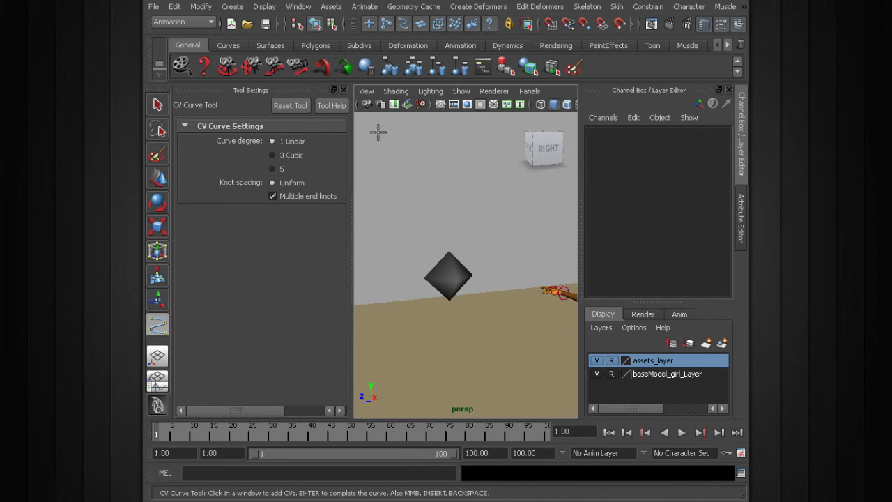
left_click(344, 90)
- Start a linear CV curve snapped to the octahedron's vertices, tracing from its top through a side and the bottom back to the top
scroll(363, 206, "up", 3)
middle_click_drag(369, 241, 365, 202, "alt")
right_click_drag(365, 202, 365, 196, "alt")
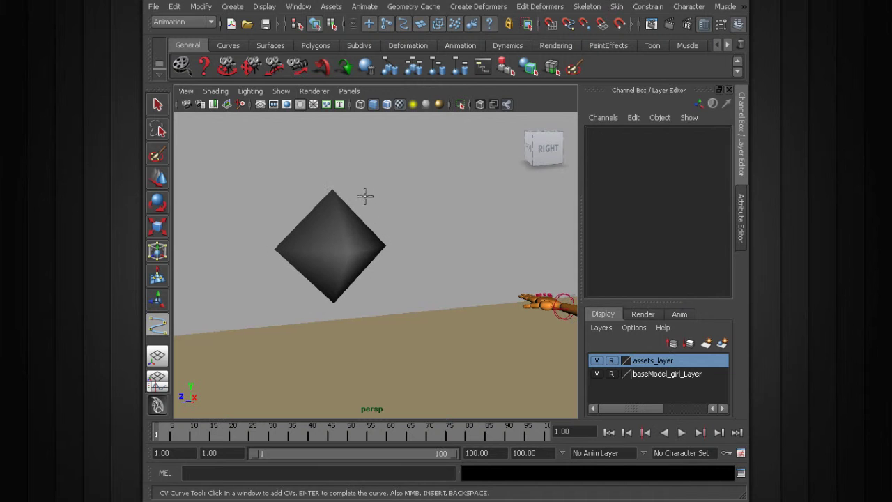
key("v")
left_click(332, 192)
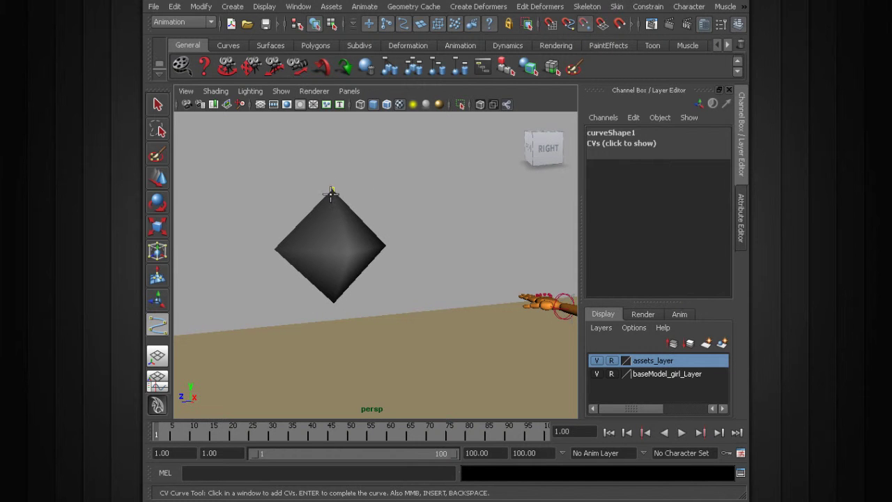
left_click(350, 254)
left_click(332, 296)
left_click_drag(332, 296, 378, 262, "alt")
left_click(445, 242)
left_click(439, 251)
left_click(444, 205)
- Continue the curve along the octahedron's remaining upright edges, through the bottom and back to the top vertex, and complete it
left_click_drag(478, 255, 442, 228, "alt")
left_click(435, 216)
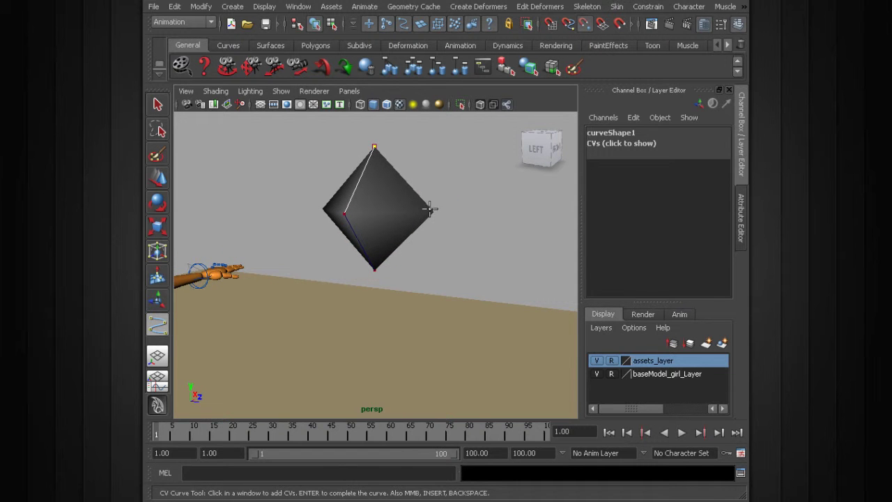
left_click(377, 269)
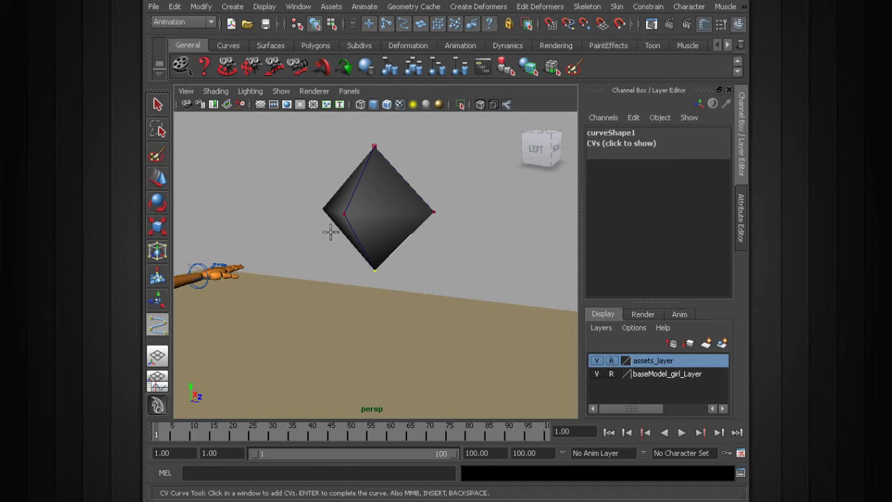
left_click_drag(332, 233, 361, 236, "alt")
left_click(372, 227)
left_click(435, 167)
key("Return")
- Delete the traced curve's construction history, and delete the octahedron that served as its template
left_click_drag(411, 201, 189, 208, "alt")
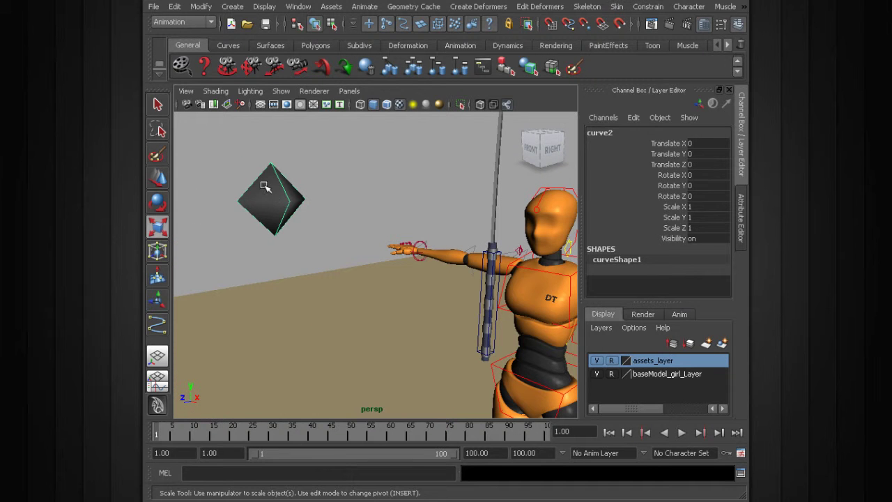
left_click(199, 7)
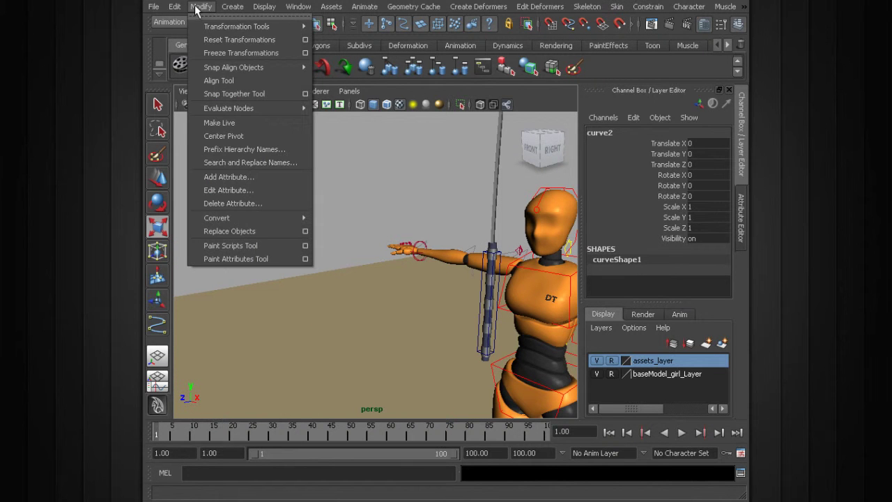
mouse_move(177, 9)
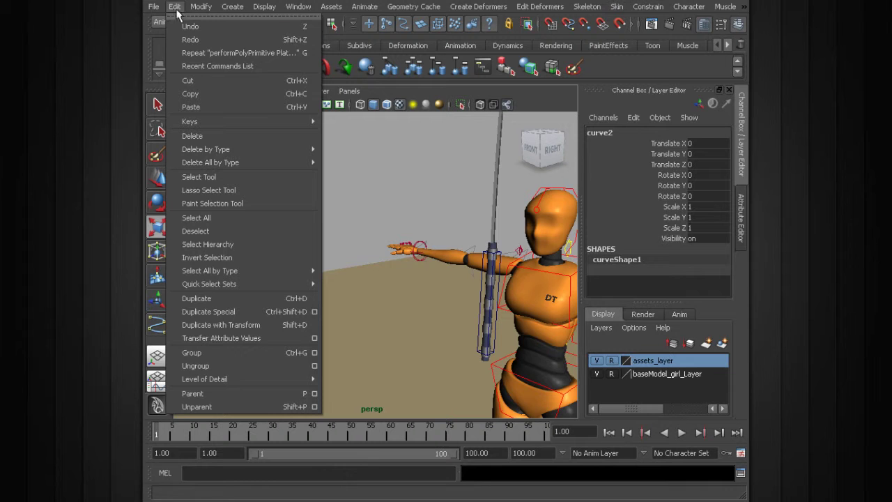
mouse_move(249, 150)
left_click(353, 157)
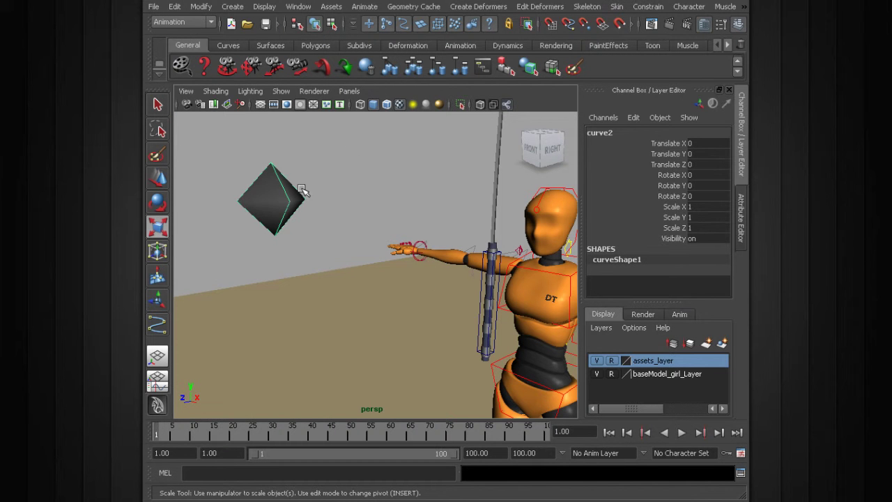
left_click(263, 183)
left_click(275, 187)
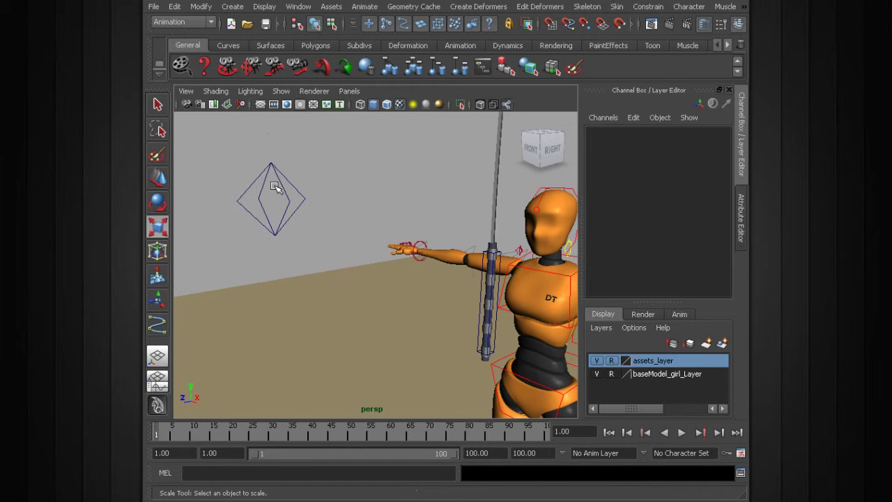
- Center the pivot of the diamond-shaped control curve
left_click_drag(306, 215, 274, 216, "alt")
middle_click_drag(274, 215, 339, 217, "alt")
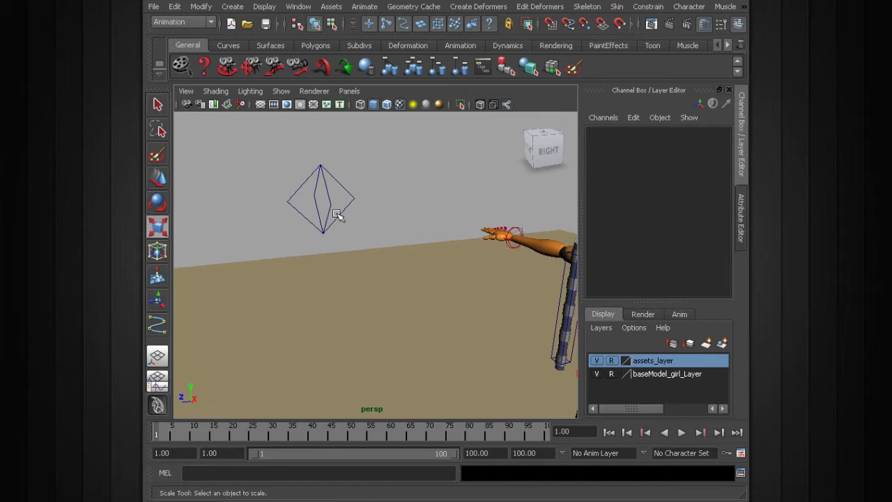
left_click(356, 206)
mouse_move(356, 206)
left_mouse_down("alt")
mouse_move(398, 207)
mouse_move(351, 213)
left_mouse_up("alt")
right_click_drag(416, 239, 341, 228, "alt")
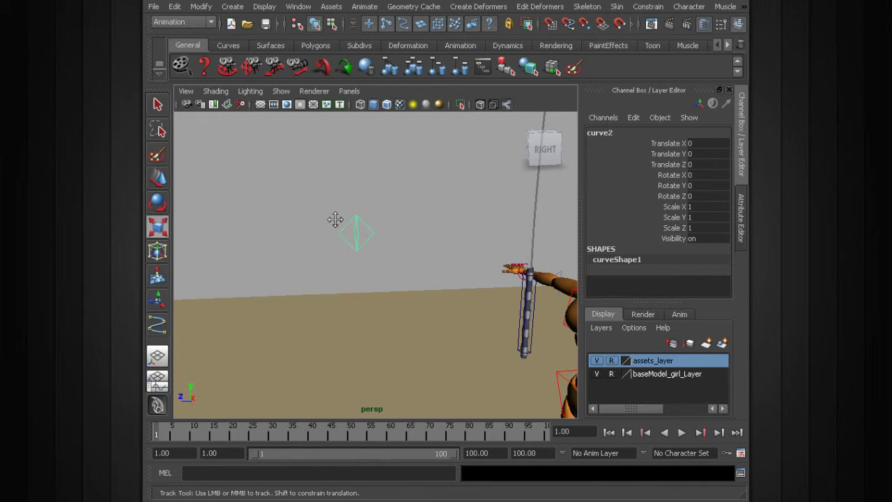
middle_click_drag(341, 227, 300, 204, "alt")
left_click(201, 6)
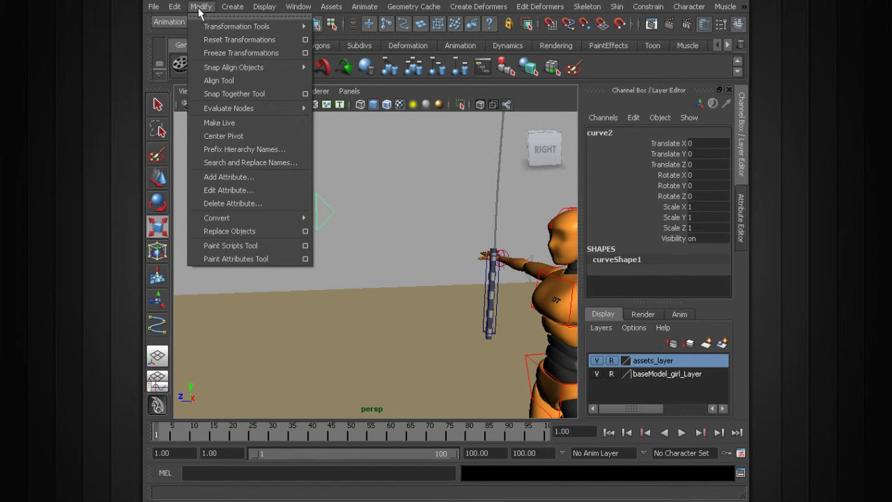
left_click(237, 134)
- Point-constrain the diamond curve to cc_sword01 so that it snaps to the center of the sword handle
left_click_drag(368, 237, 397, 233, "alt")
middle_click_drag(397, 233, 325, 197, "alt")
right_click_drag(325, 197, 382, 223, "alt")
left_click_drag(382, 223, 346, 240, "alt")
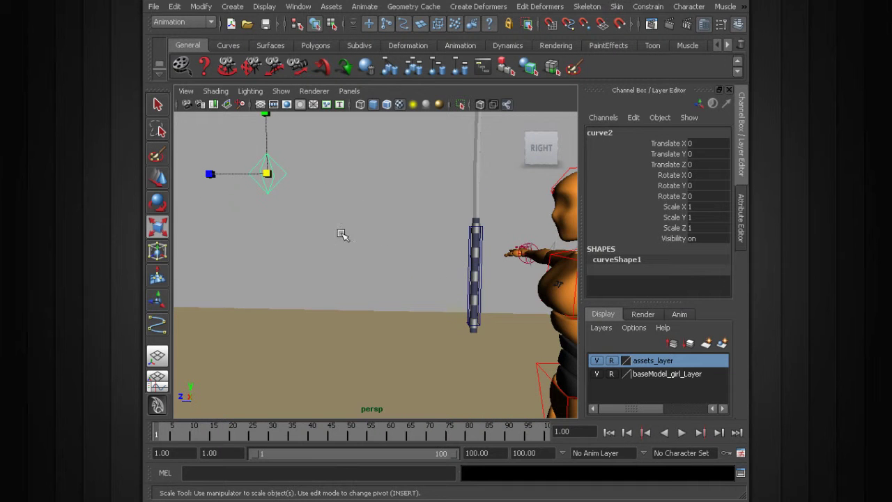
left_click(479, 270)
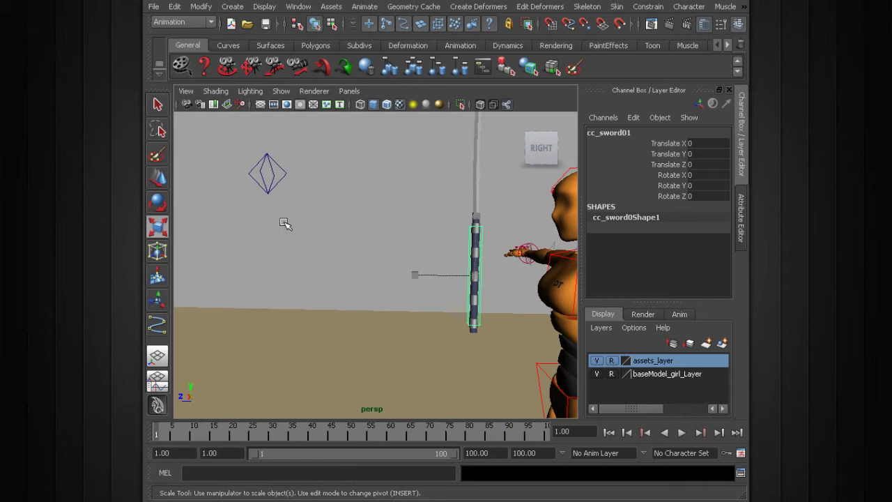
key("q")
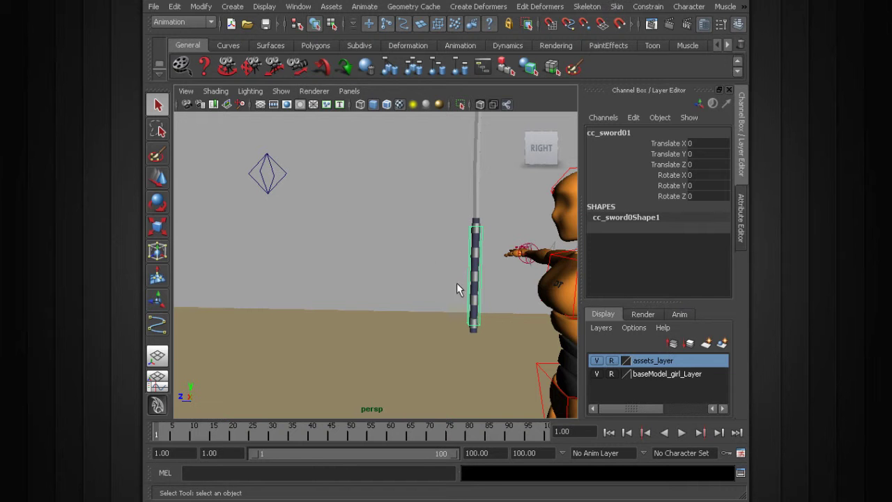
left_click_drag(447, 299, 198, 185, "alt")
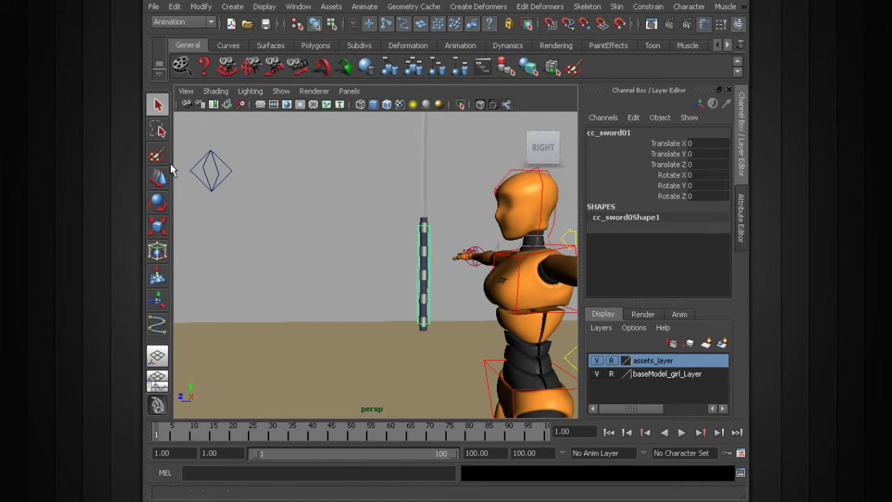
left_click(210, 169)
left_click(648, 6)
left_click(656, 32)
- Open the Outliner and delete the point constraint under curve2
left_click_drag(296, 257, 352, 284, "alt")
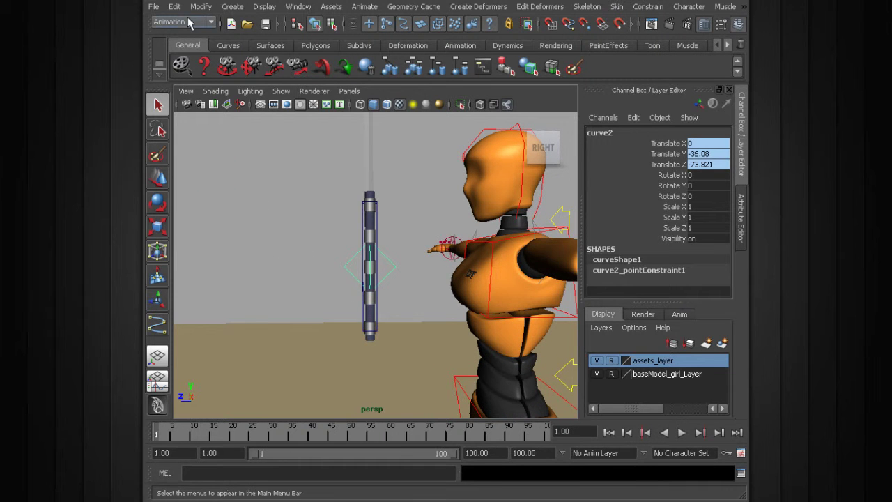
left_click(297, 7)
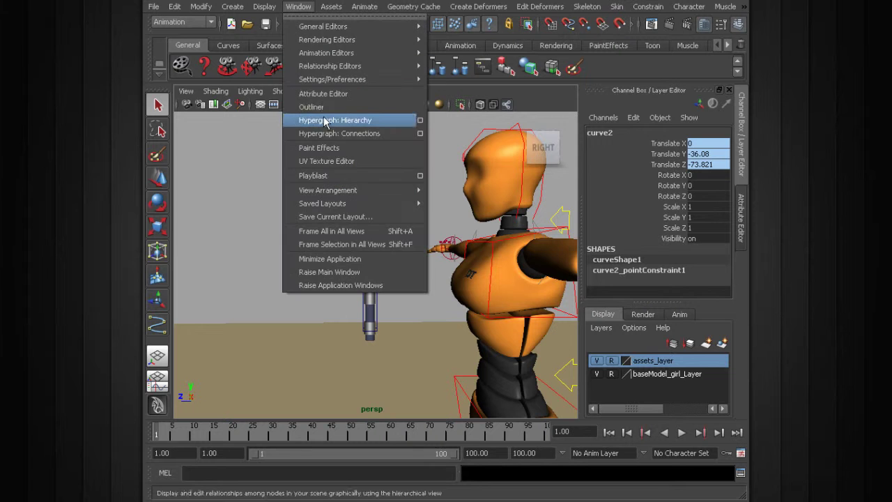
left_click(327, 106)
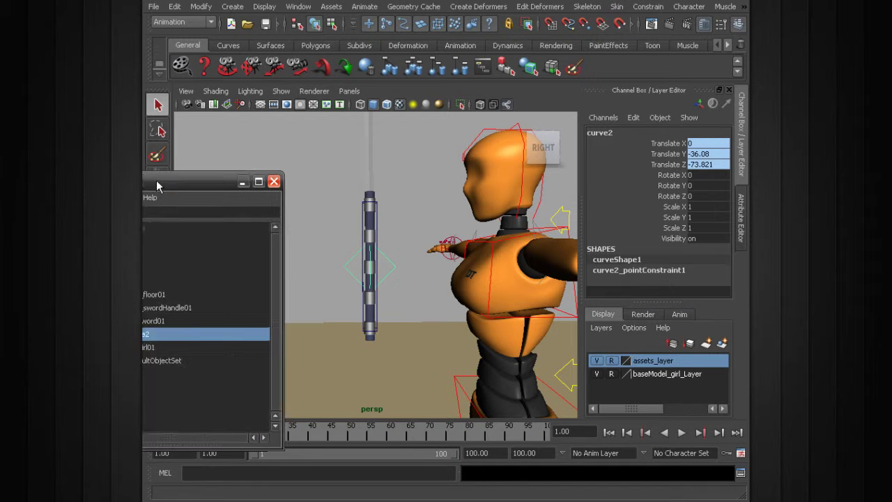
left_click(197, 289)
left_click(283, 304)
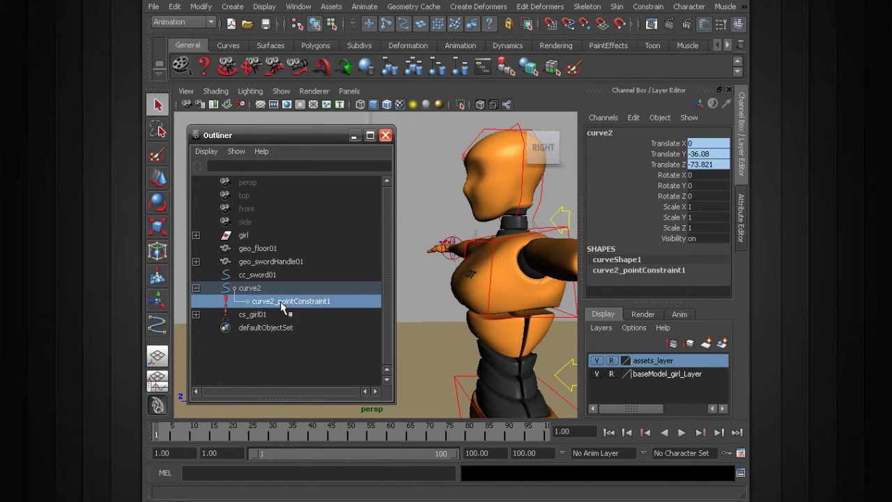
key("Delete")
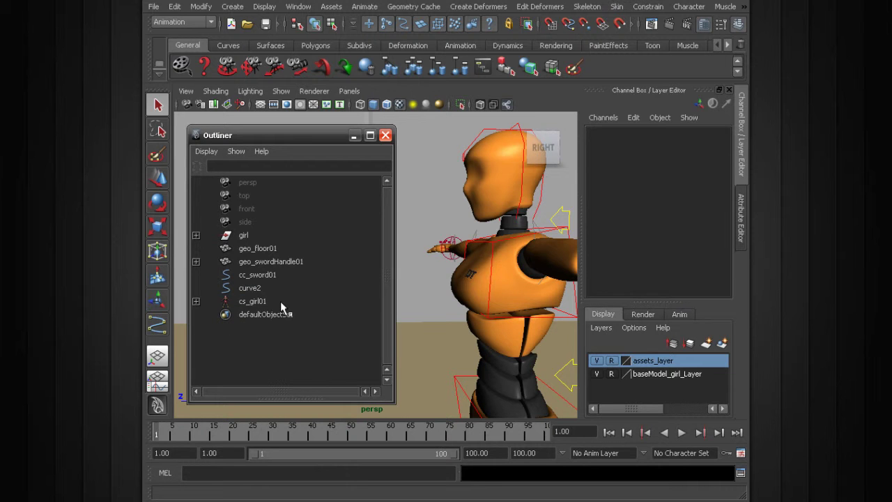
- Scale curve2 uniformly to about 0.779 and freeze its transformations
left_click(257, 289)
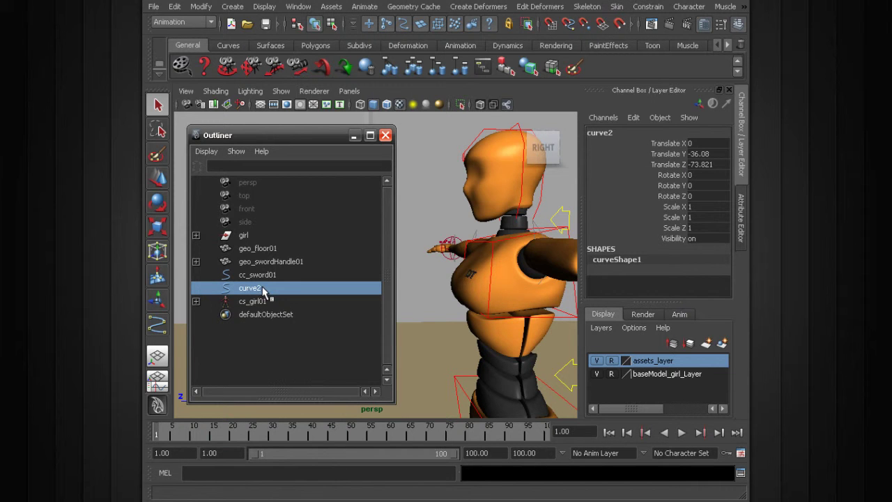
key("f")
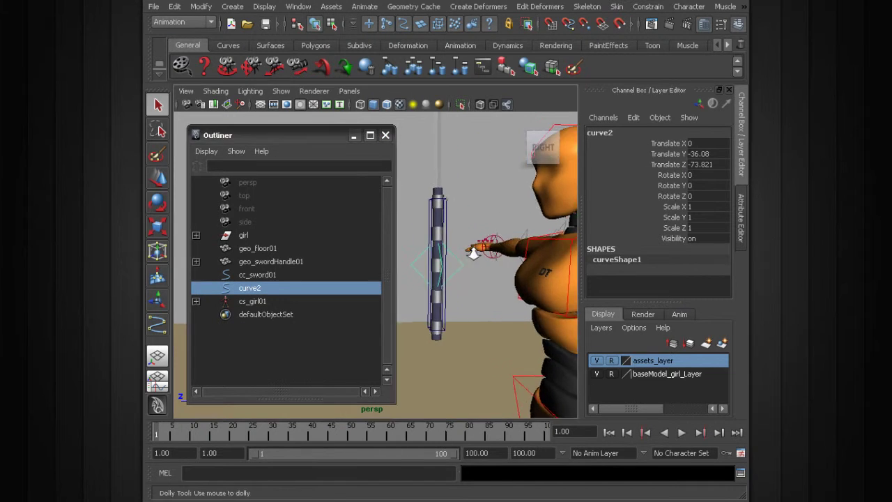
key("r")
left_click_drag(451, 260, 435, 261)
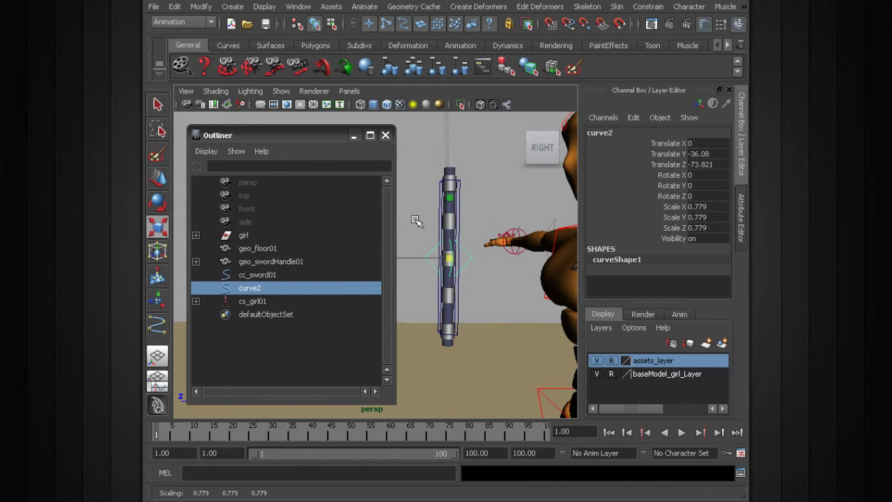
left_click(173, 6)
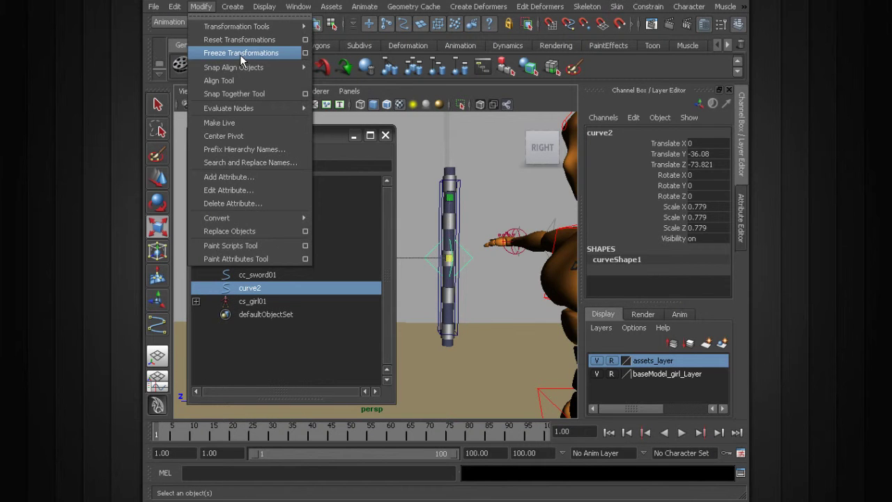
left_click(239, 55)
- Rename the diamond curve as cc_swordAuxiliary01
left_click_drag(460, 265, 476, 245, "alt")
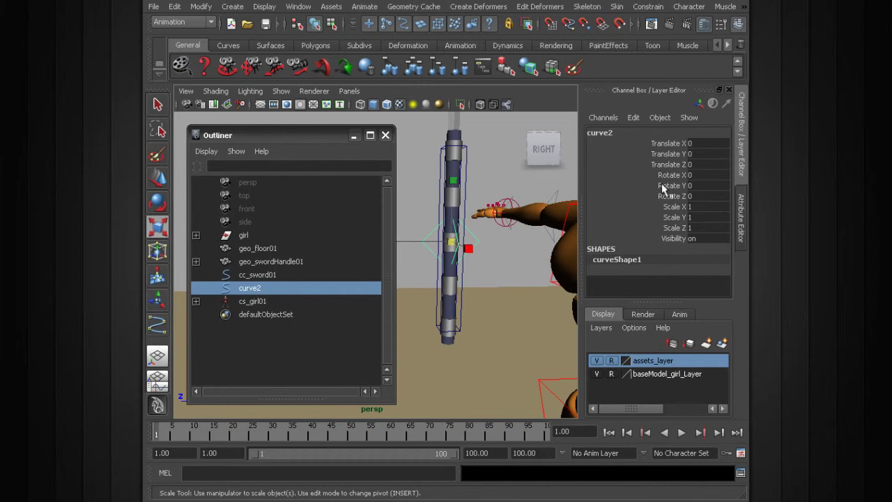
double_click(601, 133)
type("cc_swordAuxiliary01")
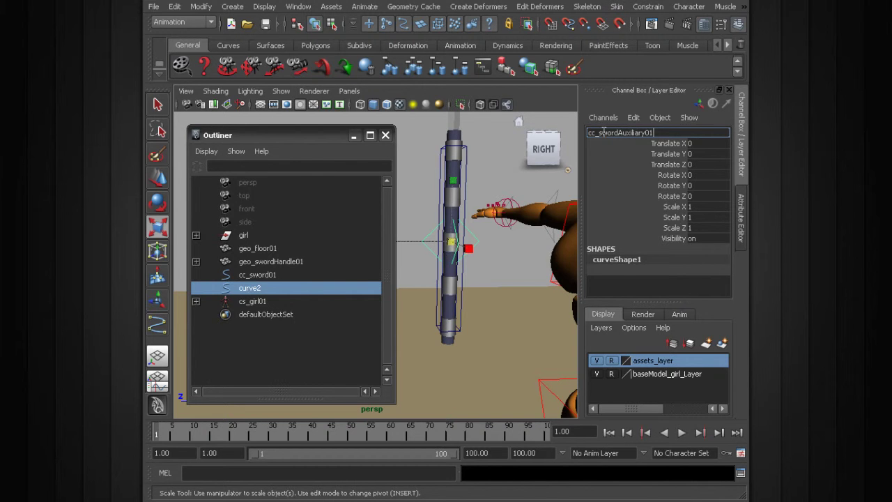
key("Return")
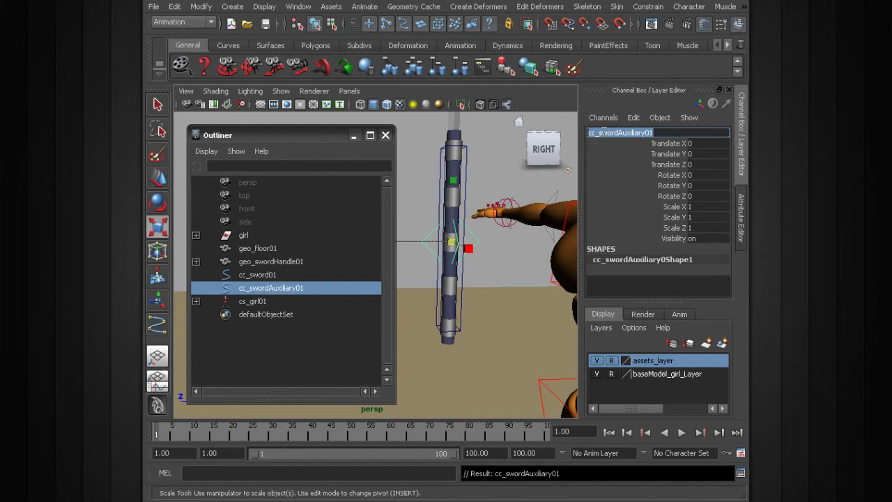
left_click(460, 173)
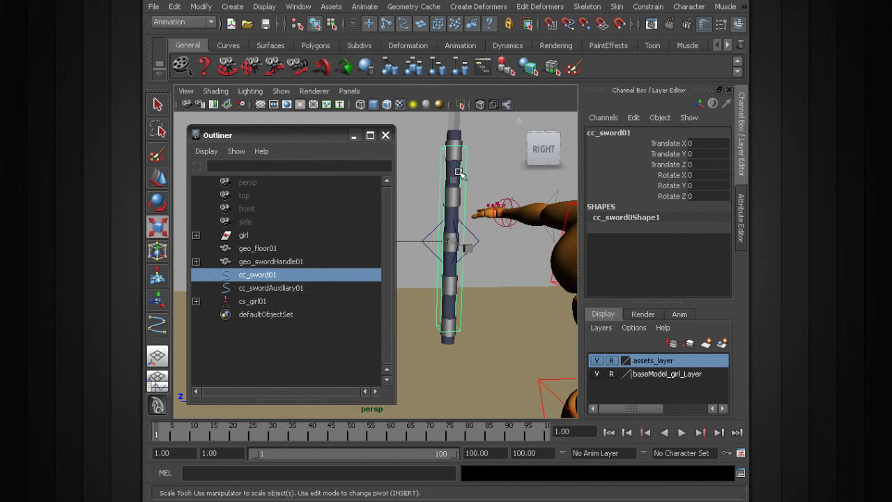
left_click_drag(456, 184, 479, 229, "alt")
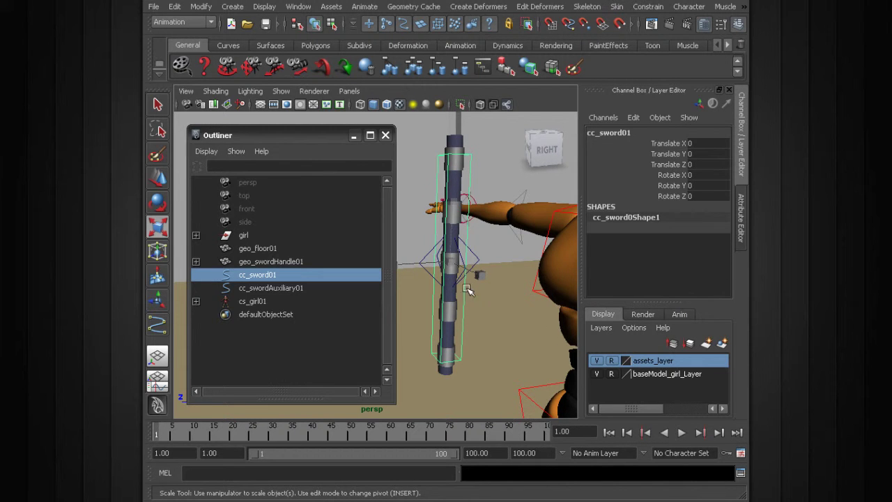
left_click(479, 258)
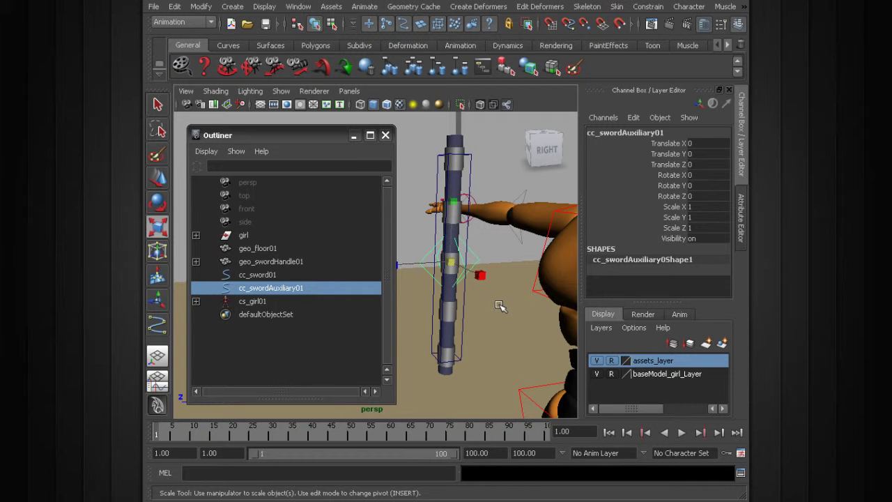
left_click(436, 166)
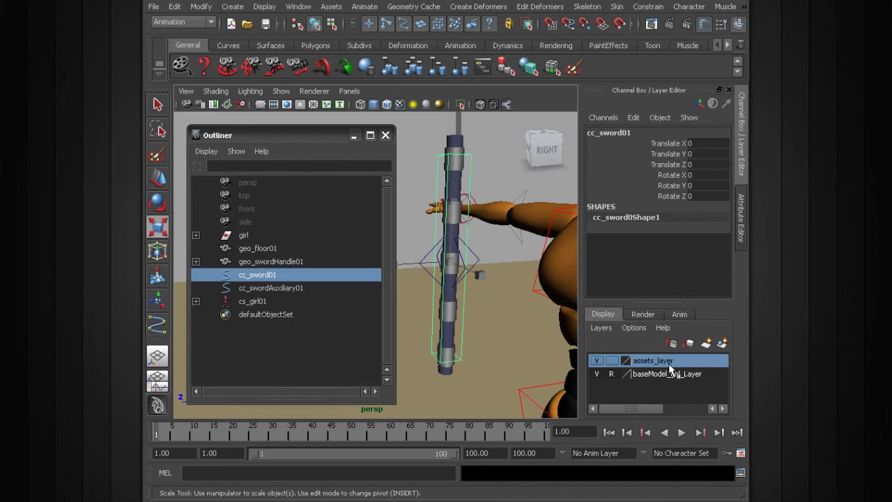
- Delete the existing parent constraint under geo_swordHandle01
left_click(452, 178)
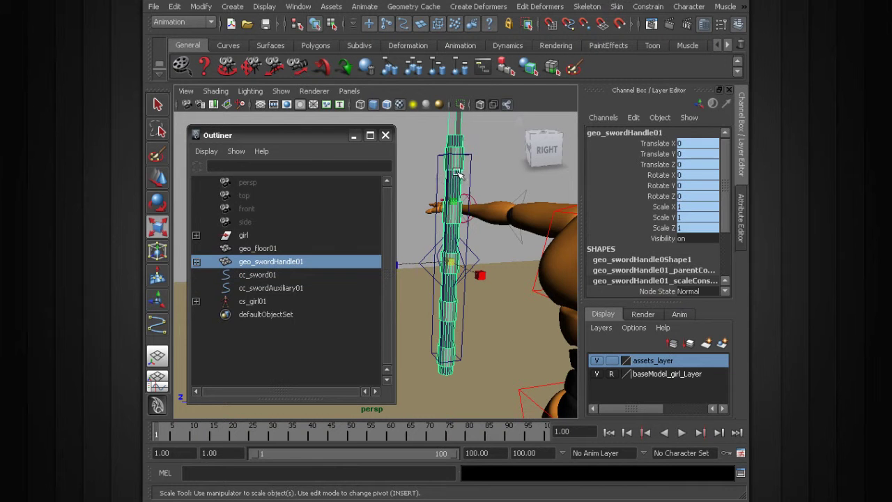
left_click(196, 261)
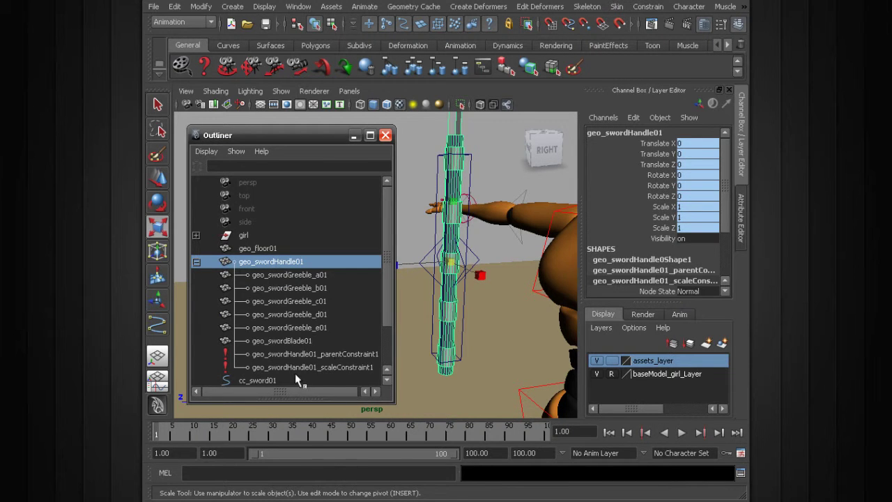
left_click(318, 354)
key("Delete")
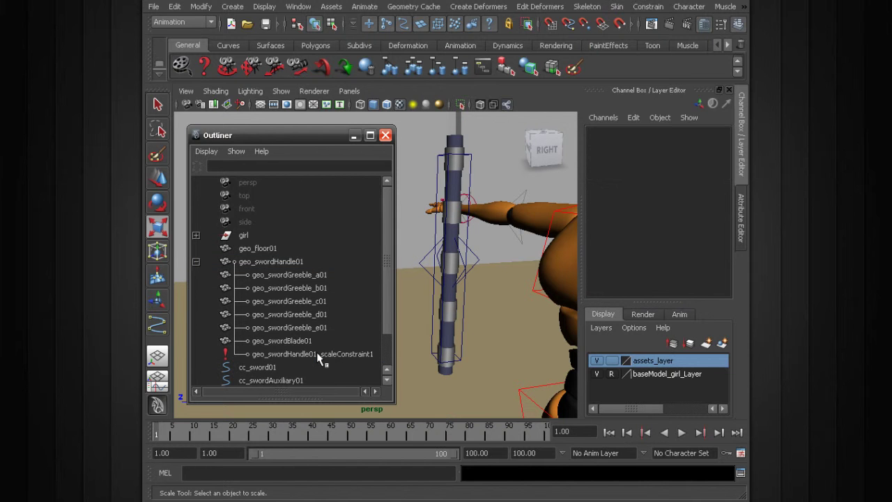
- Parent-constrain geo_swordHandle01 to the cc_swordAuxiliary01 control
left_click(474, 261)
left_click(455, 180, "shift")
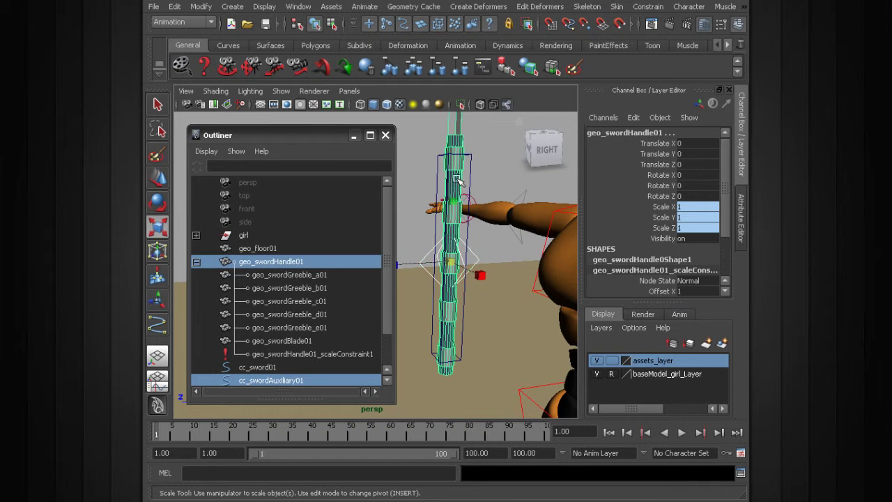
key("f")
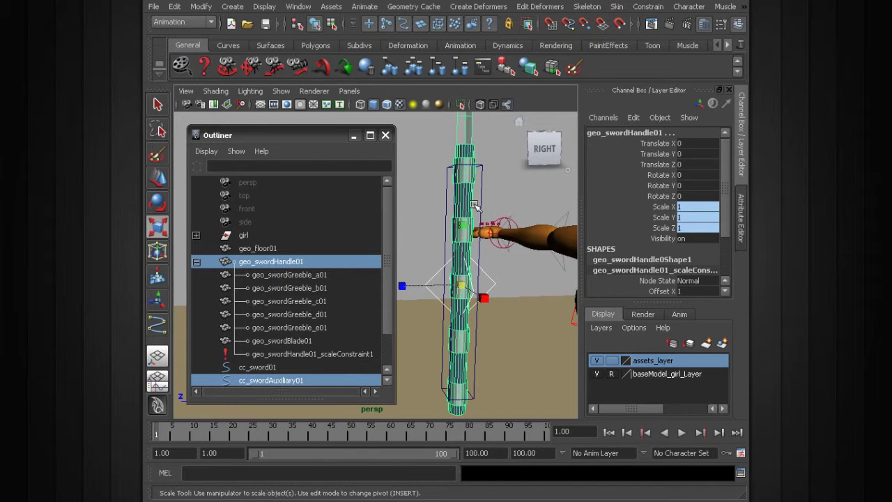
left_click(649, 6)
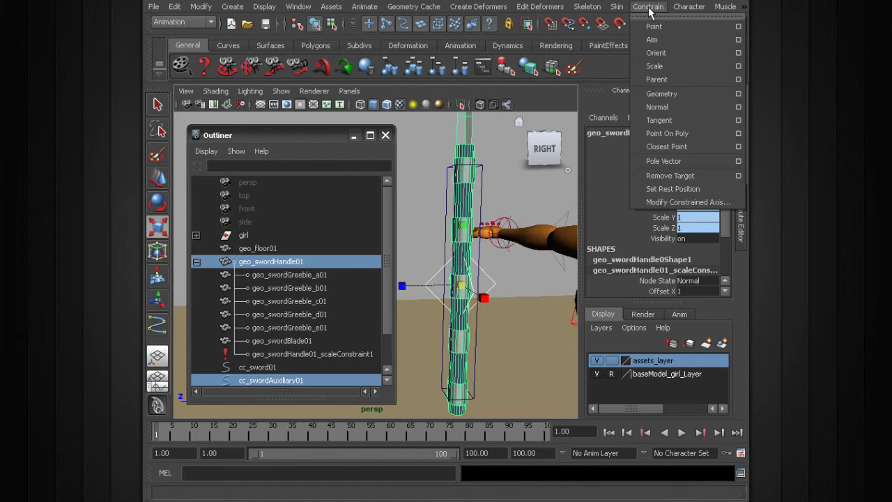
left_click(672, 80)
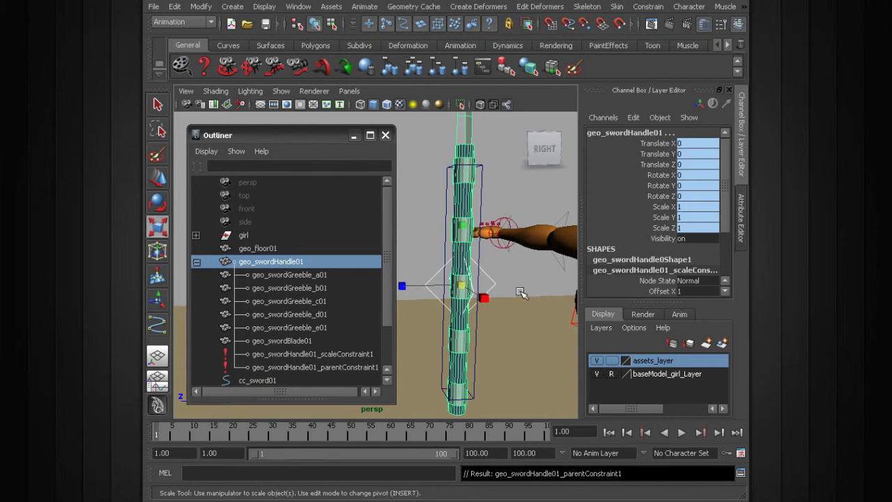
- Parent cc_swordAuxiliary01 under the cc_sword01 control
left_click(495, 286)
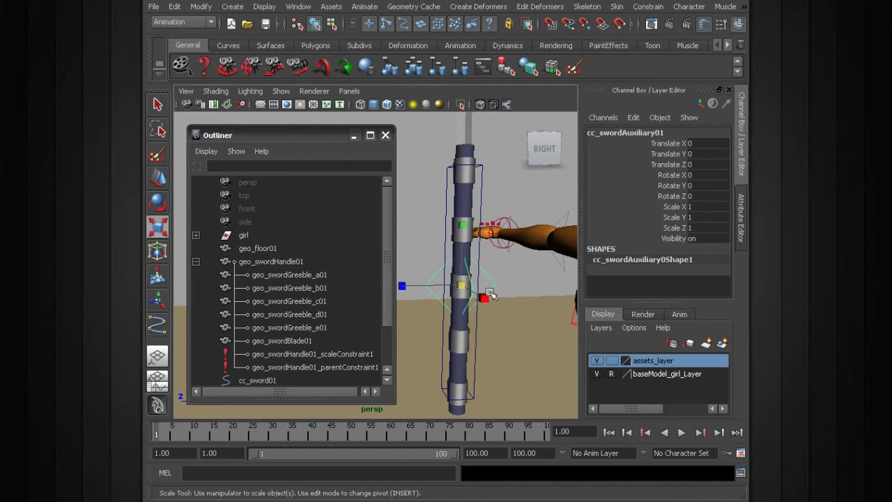
left_click(446, 199)
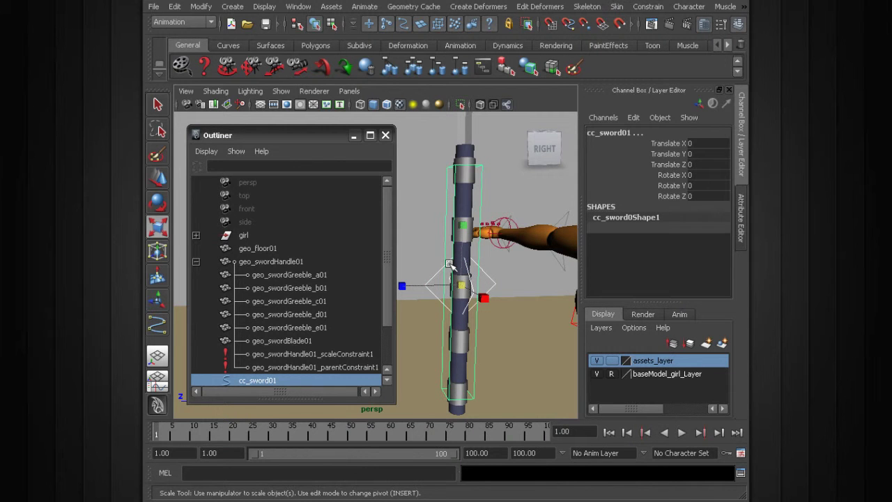
key("p")
- Test the control hierarchy by rotating cc_sword01 and the auxiliary control in turn, undoing each rotation
left_click(482, 199)
right_click_drag(481, 288, 469, 287, "alt")
left_click_drag(469, 287, 449, 261, "alt")
key("e")
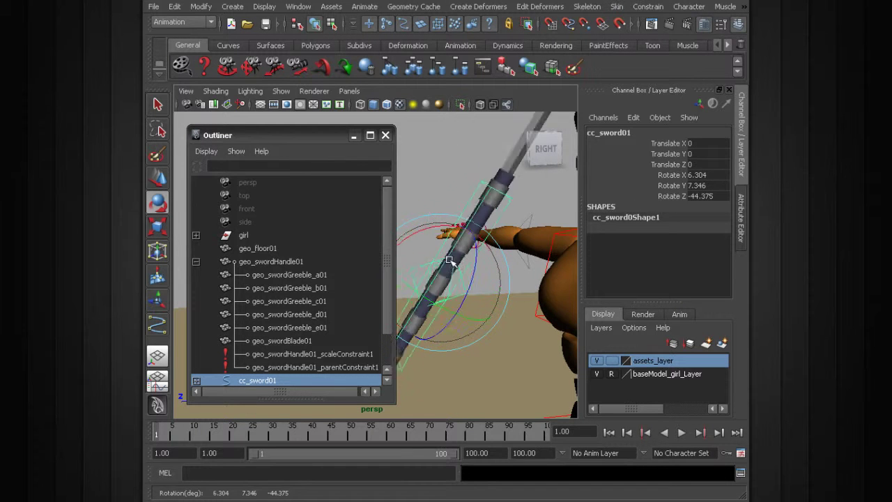
key("ctrl+z")
left_click(405, 161)
left_click(411, 275)
left_click_drag(450, 301, 467, 286)
key("ctrl+z")
- Lock and hide the translate, scale and visibility channels of cc_swordAuxiliary01
right_click_drag(468, 286, 446, 262, "alt")
middle_click_drag(447, 261, 447, 269, "alt")
left_click_drag(447, 269, 463, 259, "alt")
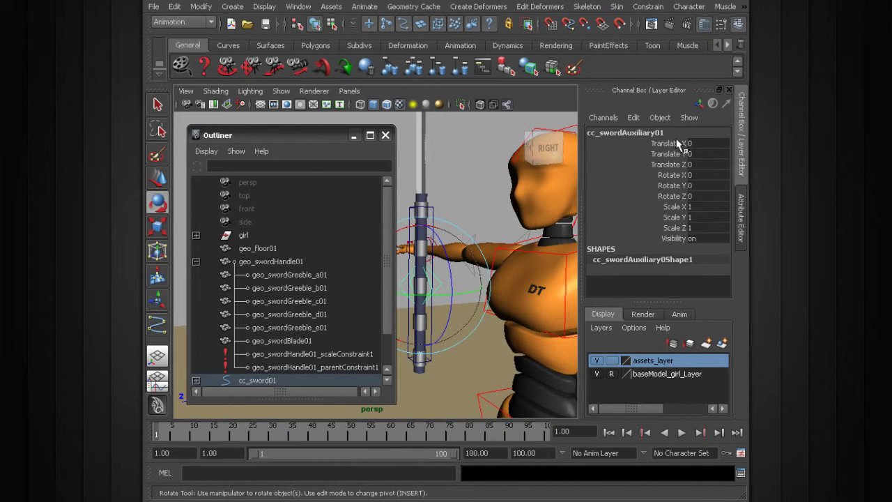
left_click(673, 145)
left_click_drag(674, 145, 674, 170)
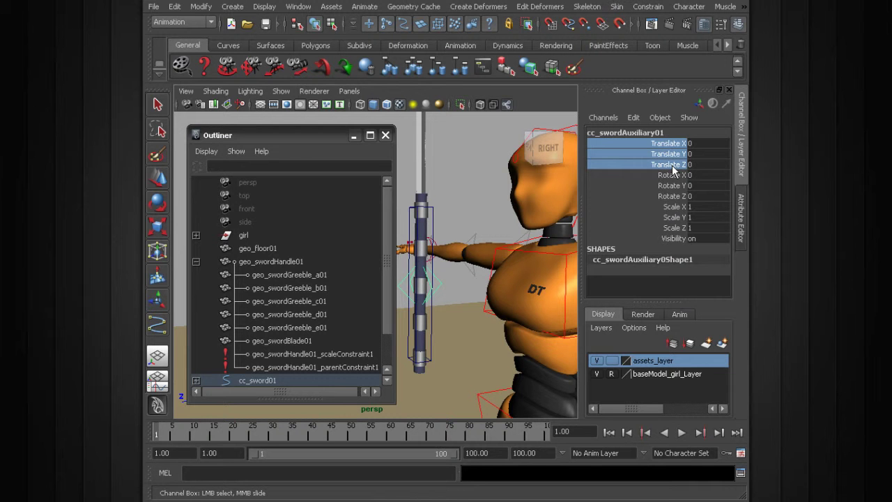
left_click_drag(671, 210, 671, 240, "ctrl")
right_click(658, 233)
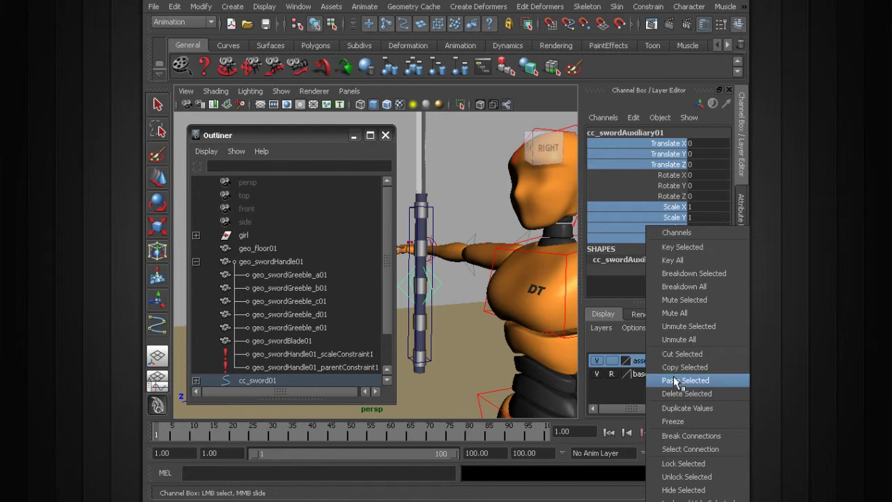
left_click(693, 500)
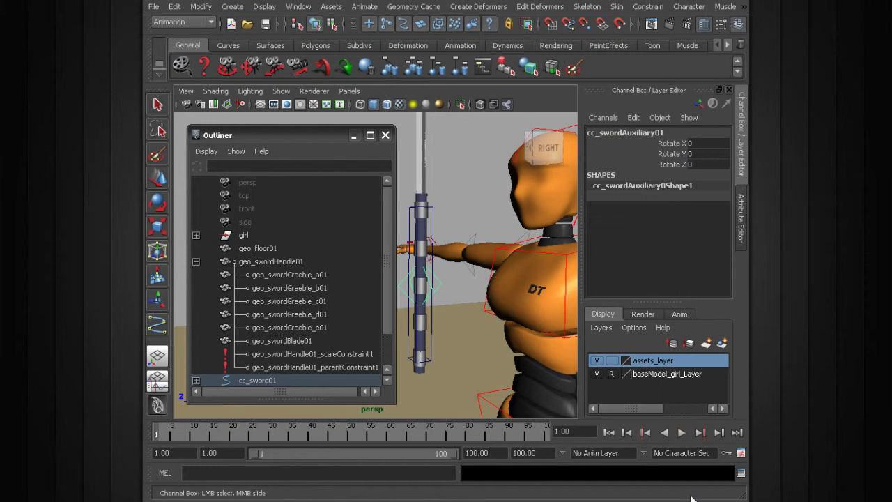
- Select the cc_sword01 control and make cs_girl01 the current character set
left_click(357, 135)
left_click(314, 183)
left_click(427, 208)
mouse_move(432, 211)
left_mouse_down("alt")
mouse_move(328, 213)
mouse_move(425, 214)
left_mouse_up("alt")
left_click(644, 454)
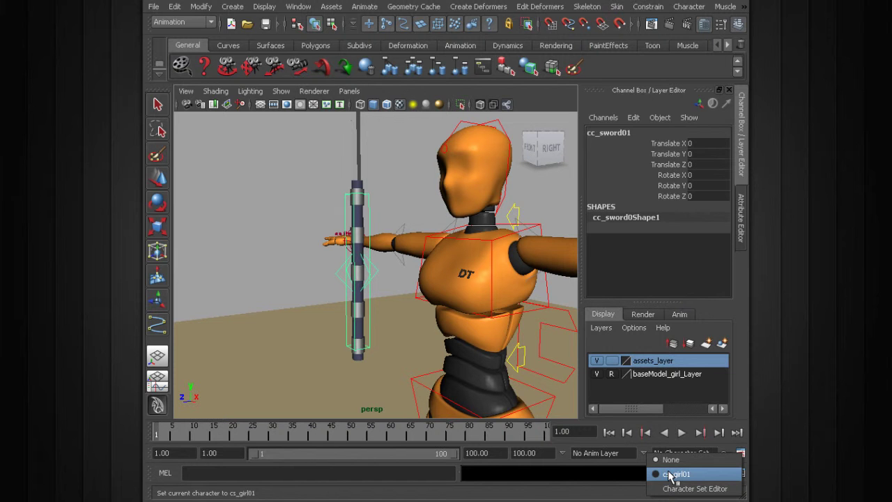
left_click(670, 475)
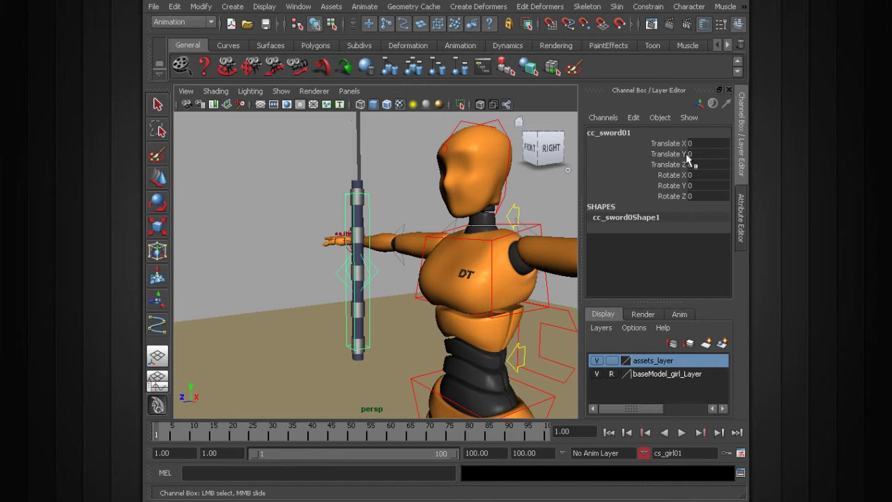
- Add the translate and rotate channels of cc_sword01 to the cs_girl01 character set
left_click_drag(666, 147, 668, 199)
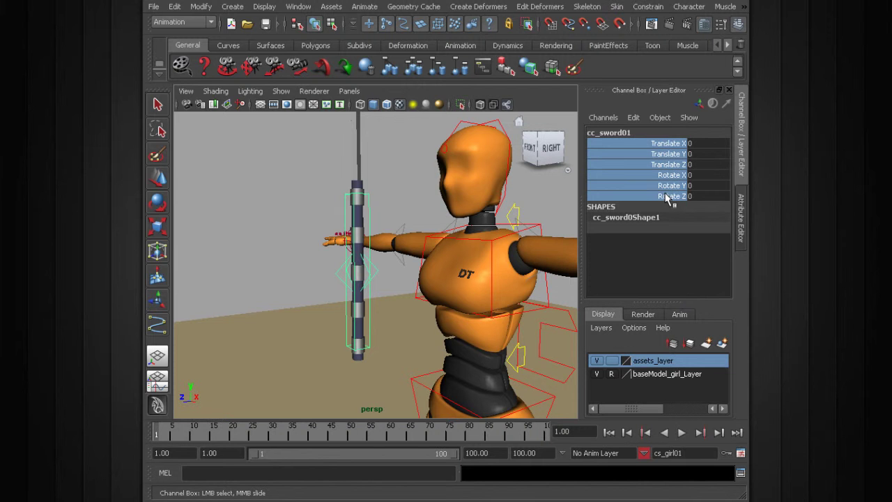
left_click(687, 7)
left_click(716, 80)
- Add the three rotate channels of cc_swordAuxiliary01 to the cs_girl01 character set and deselect the control
left_click(377, 273)
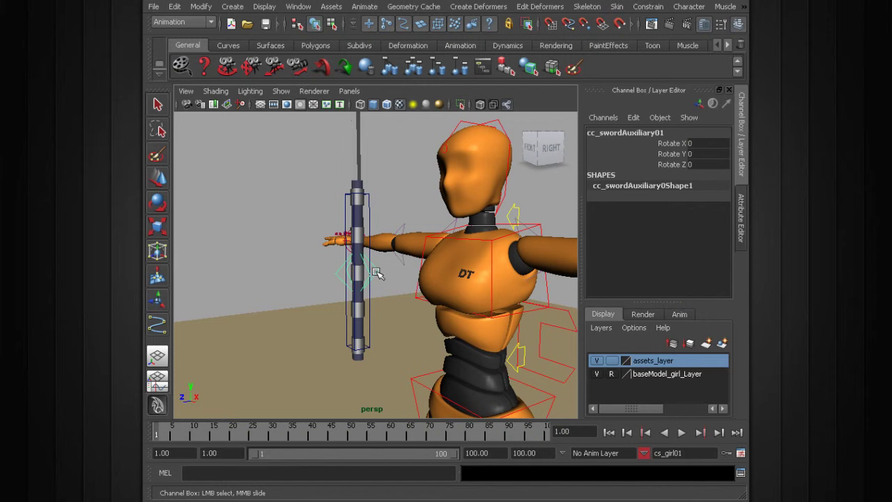
left_click_drag(659, 143, 667, 171)
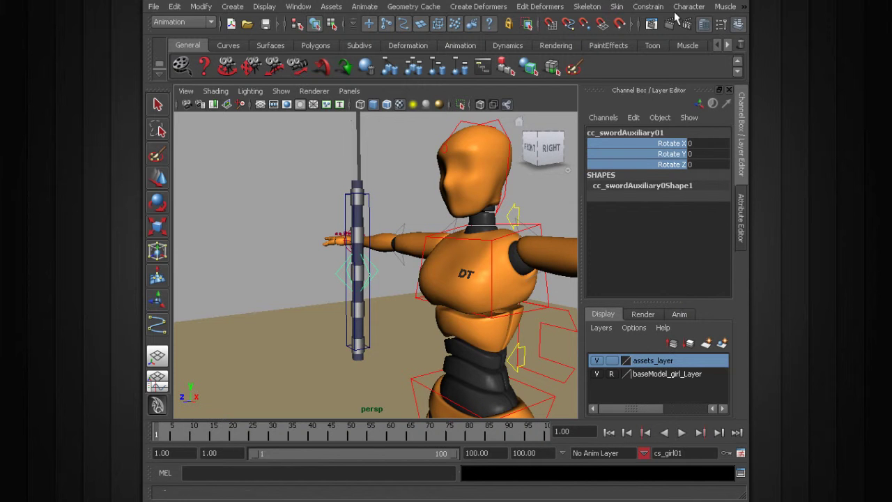
scroll(457, 234, "down", 2)
middle_click_drag(299, 289, 291, 291, "alt")
key("g")
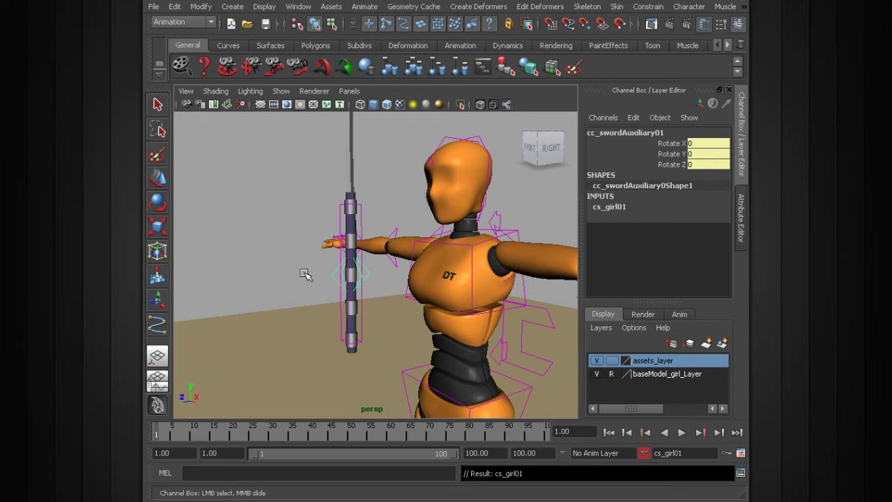
left_click(294, 209)
- Parent cc_sword01 under the controlObjects01 group inside the girl hierarchy's globalMove01 group
middle_click_drag(311, 223, 348, 268, "alt")
left_click_drag(349, 269, 371, 300, "alt")
middle_click_drag(374, 301, 329, 261, "alt")
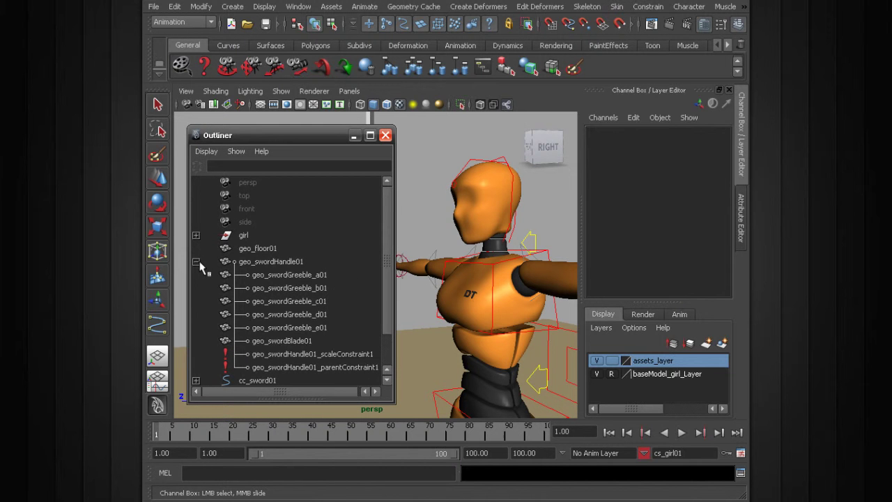
left_click(195, 261)
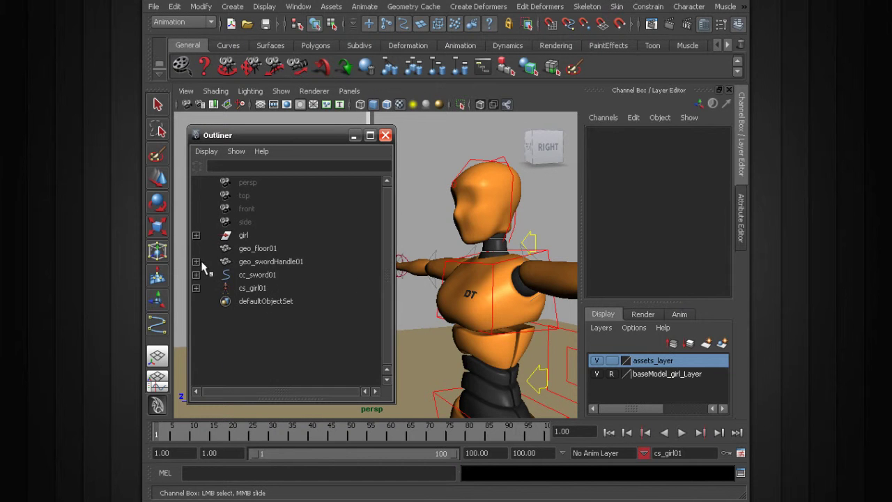
left_click(268, 277)
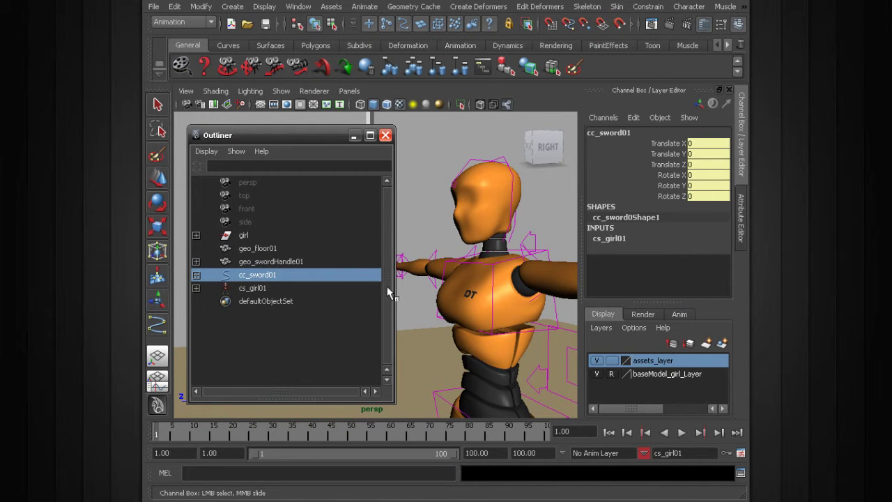
left_click(196, 236)
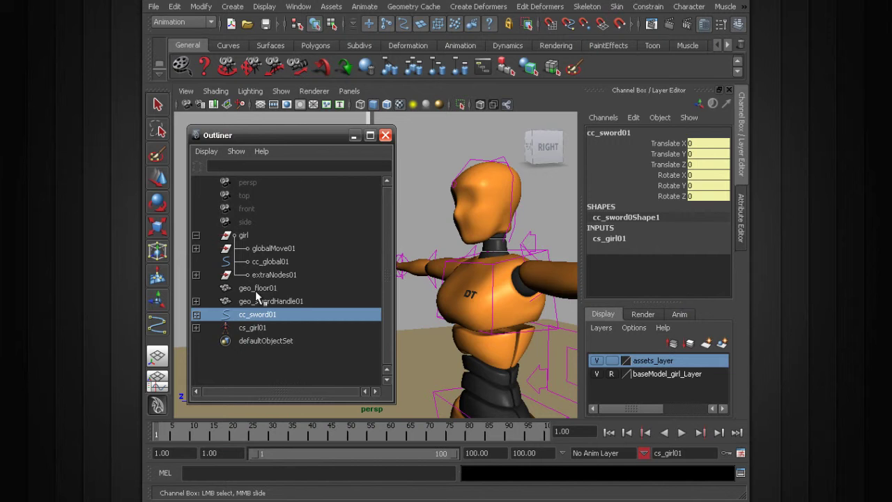
left_click(196, 249)
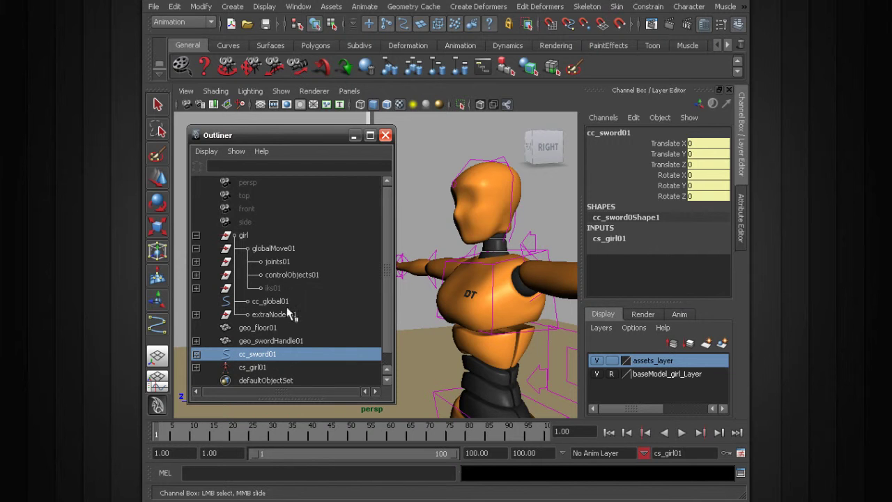
left_click(304, 279, "ctrl")
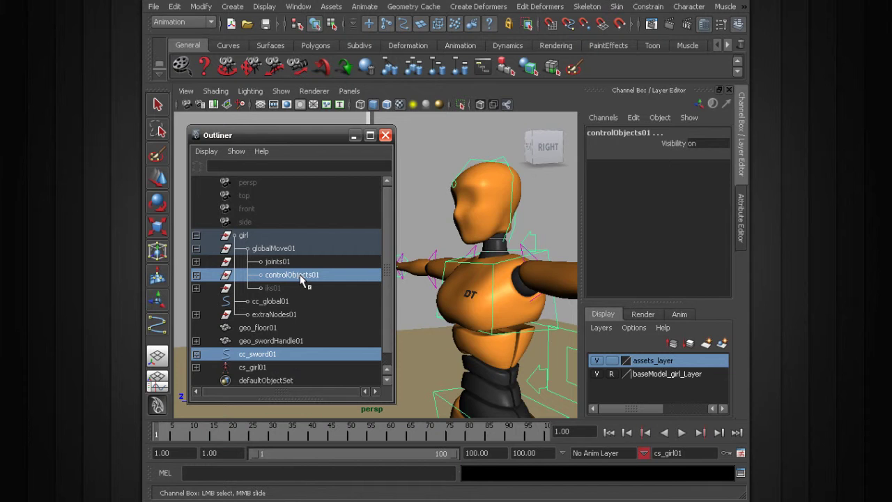
middle_click_drag(303, 278, 303, 278)
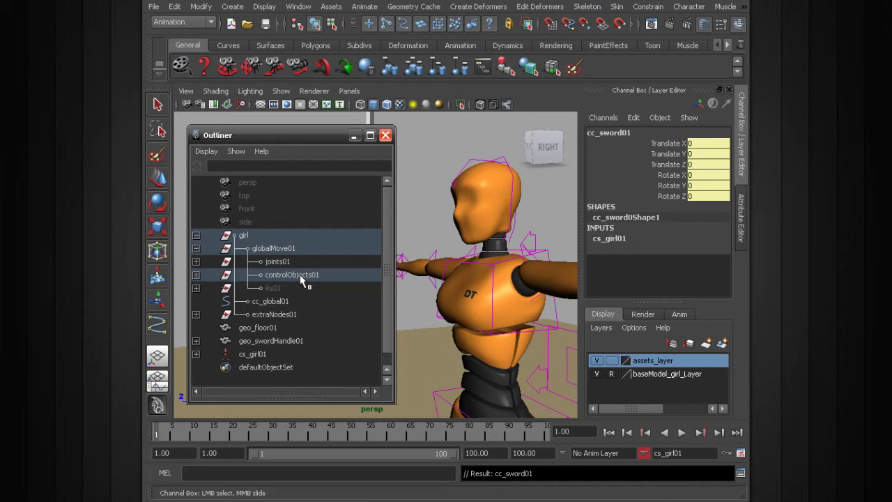
- Parent geo_swordHandle01 under xtra_toShow01 in the extraNodes01 group and collapse the girl hierarchy
left_click(265, 342)
middle_click_drag(264, 334, 285, 342)
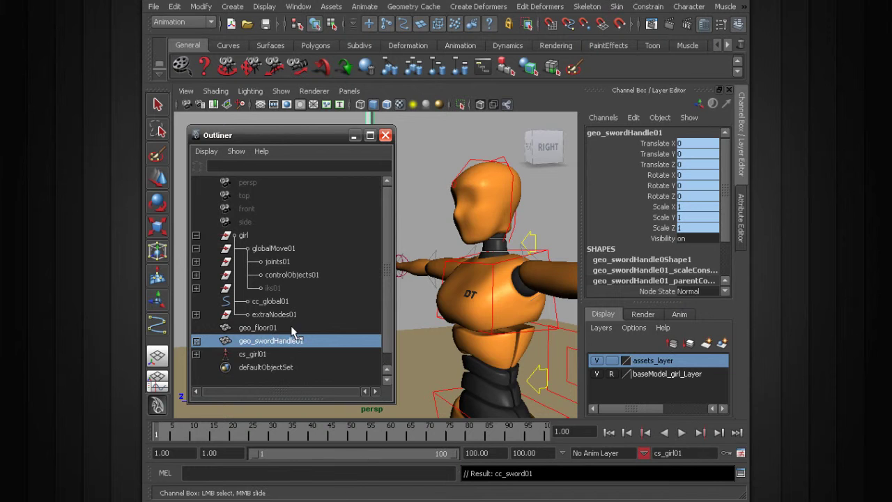
middle_click_drag(272, 327, 273, 320)
middle_click_drag(208, 319, 197, 315)
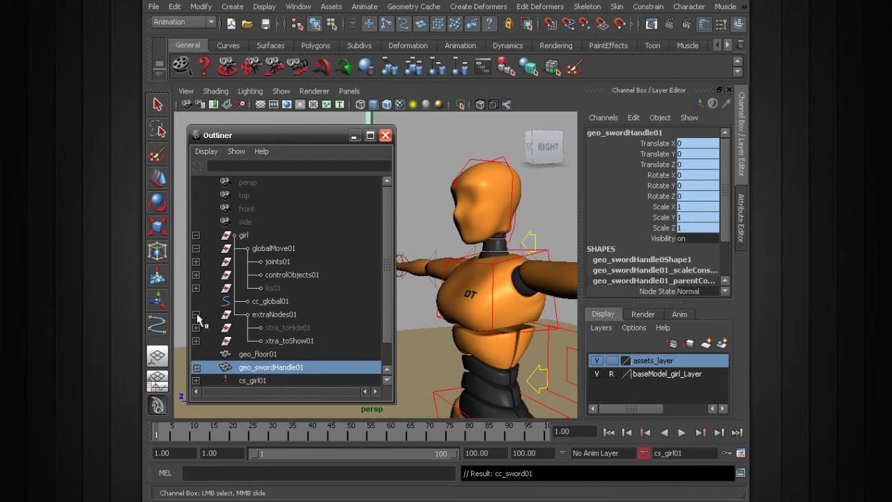
middle_click_drag(296, 363, 257, 348)
left_click(298, 344, "ctrl")
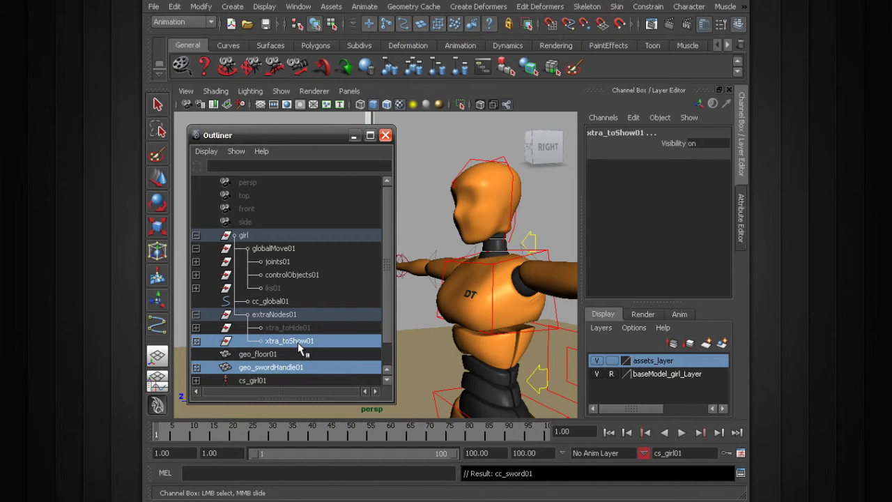
middle_click_drag(298, 347, 298, 342)
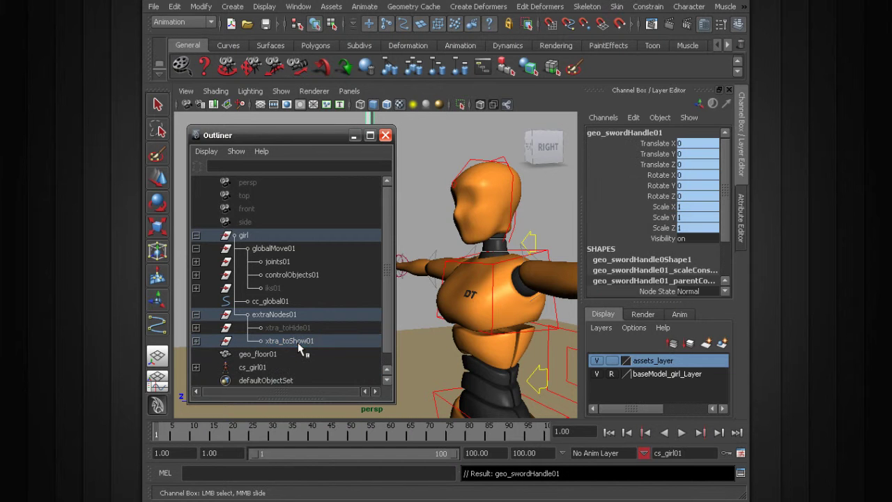
left_click(196, 235)
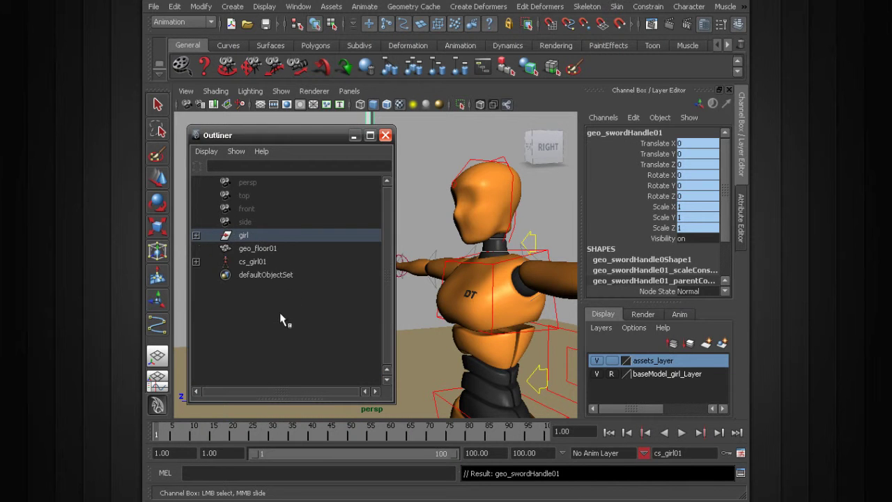
- Close the Outliner and examine the sword and its controls beside the character from several angles
left_click(386, 135)
left_click(295, 244)
left_click_drag(295, 244, 291, 276, "alt")
right_click_drag(291, 276, 385, 282, "alt")
middle_click_drag(385, 282, 345, 244, "alt")
right_click_drag(345, 244, 292, 243, "alt")
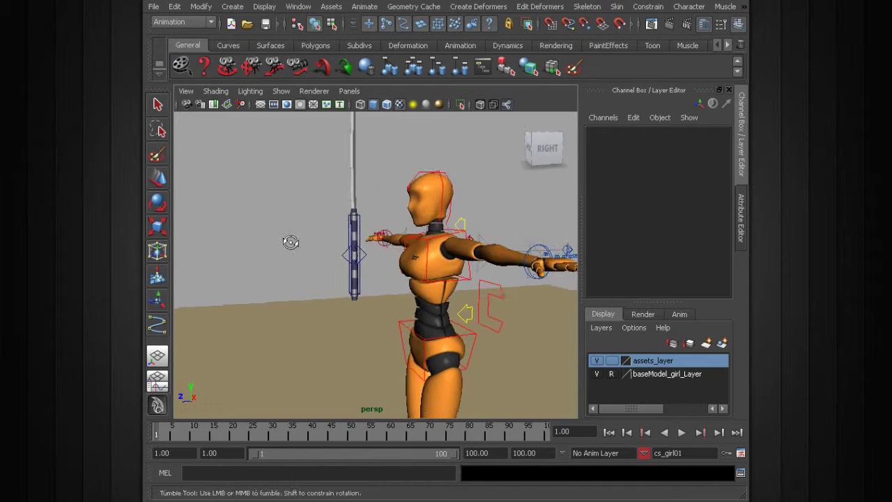
left_click_drag(291, 242, 341, 249, "alt")
middle_click_drag(269, 258, 293, 292, "alt")
right_click_drag(252, 281, 352, 322, "alt")
left_click_drag(330, 290, 277, 285, "alt")
right_click_drag(277, 285, 392, 281, "alt")
- Test the diamond-shaped cc_swordAuxiliary01 control by rotating it freely, and undo the rotation
left_click(382, 275)
left_click_drag(383, 274, 388, 297, "alt")
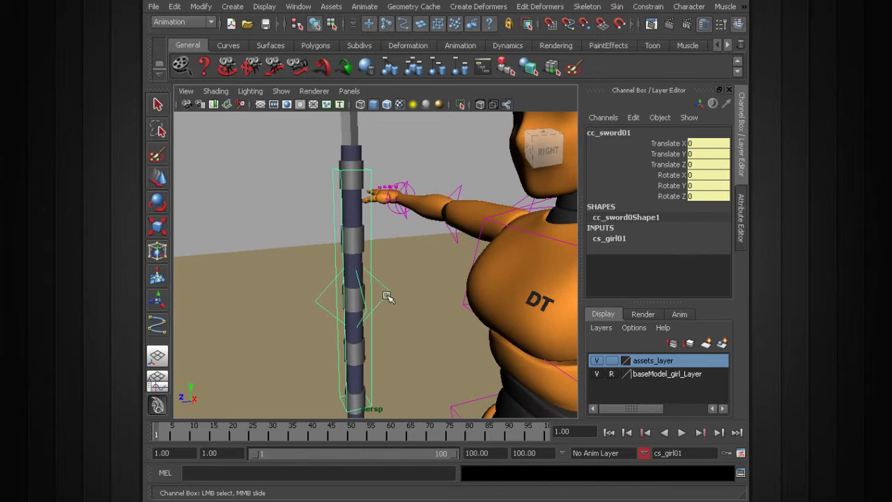
left_click(391, 292)
mouse_move(287, 277)
left_mouse_down("alt")
mouse_move(242, 212)
mouse_move(283, 235)
mouse_move(309, 309)
mouse_move(285, 293)
left_mouse_up("alt")
key("e")
key("ctrl+z")
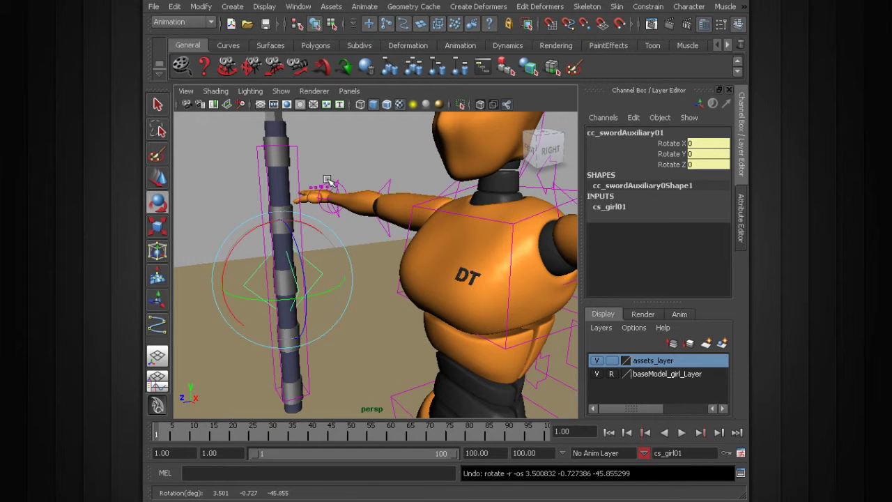
- Check how the right arm IK control, the sword geometry and the two sword controls select in turn
left_click(325, 174)
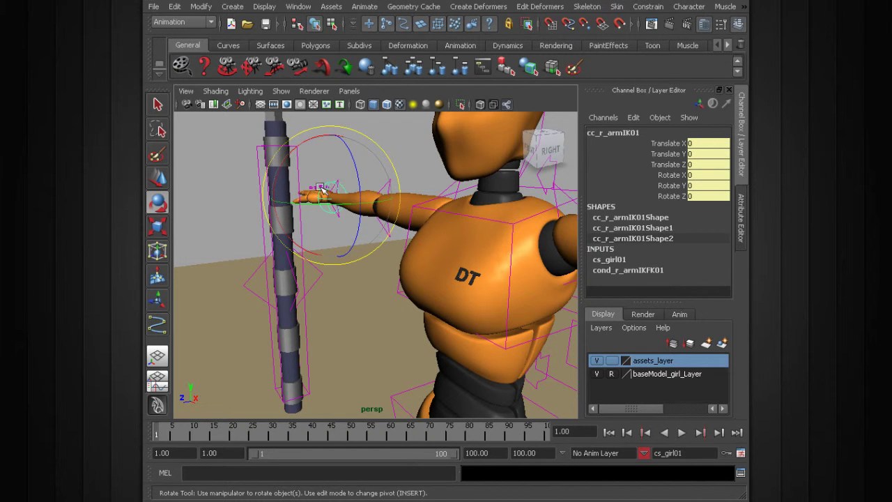
left_click(294, 297)
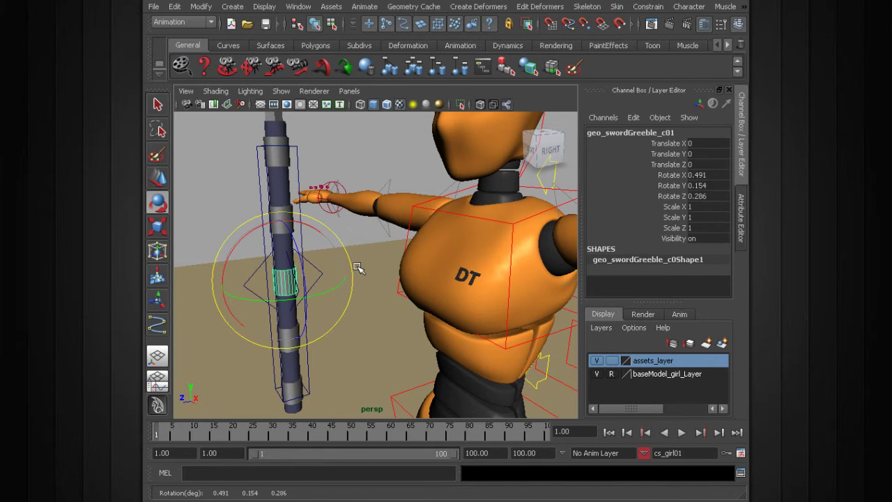
left_click(232, 242)
left_click(311, 269)
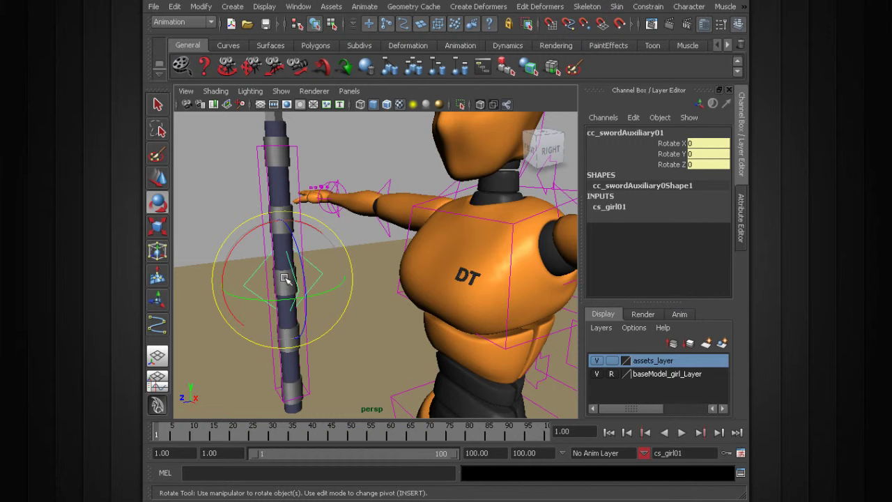
left_click(261, 170)
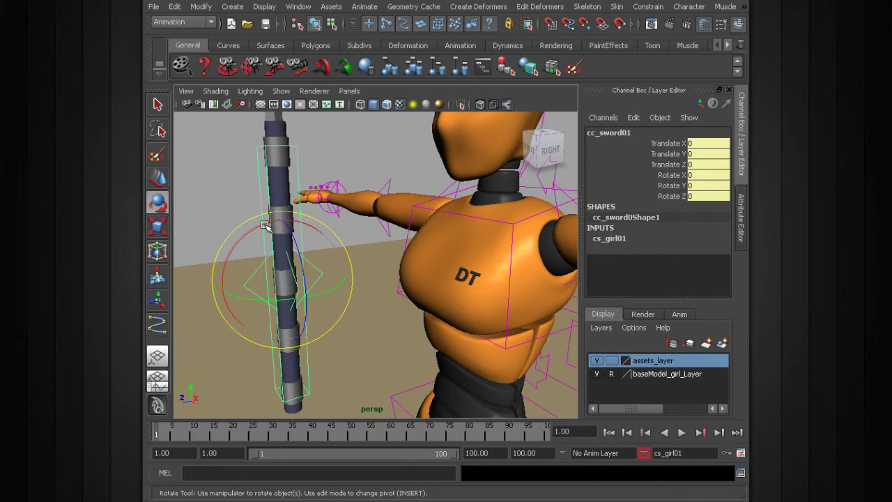
left_click(250, 274)
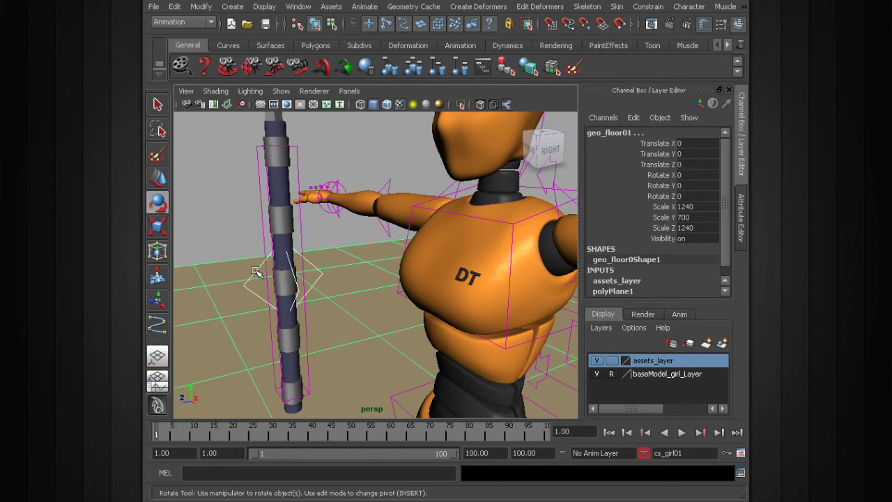
- Test-rotate cc_swordAuxiliary01 twice against the character's hand, undoing each rotation
left_click_drag(258, 272, 255, 249, "alt")
left_click(268, 324)
left_click_drag(247, 285, 266, 278)
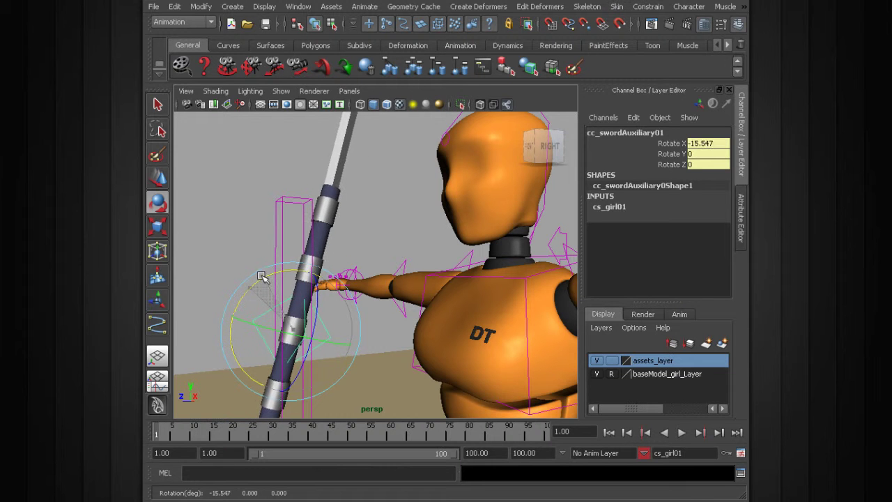
key("ctrl+z")
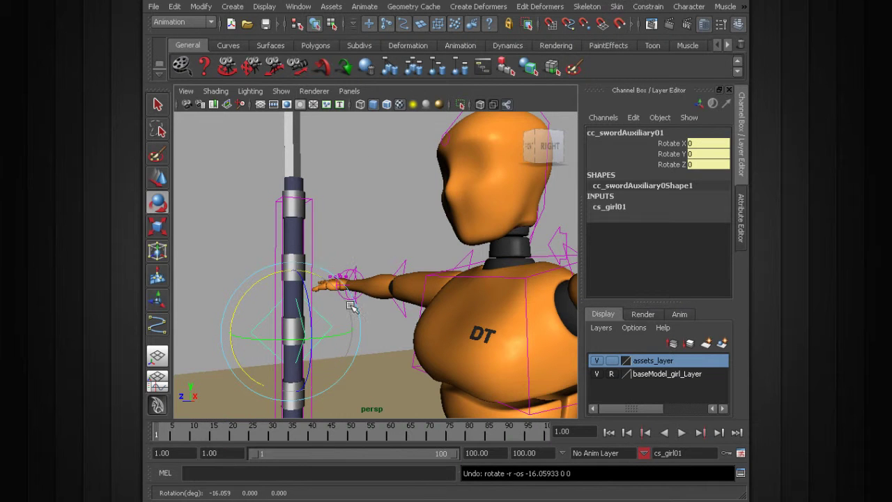
left_click_drag(353, 303, 346, 277, "alt")
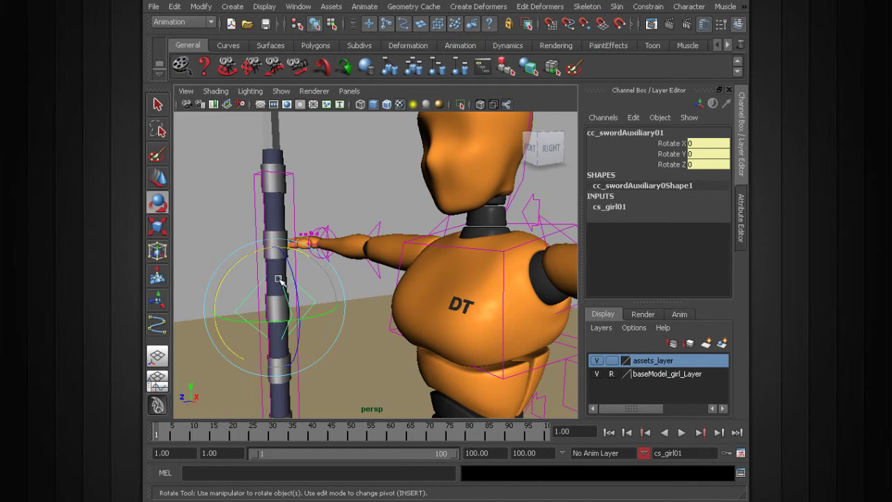
left_click_drag(236, 275, 267, 270)
key("ctrl+z")
- Clear the selection, return to the Select tool and frame the character with the sword from the front
left_click(233, 217)
scroll(225, 241, "down", 3)
left_click_drag(225, 243, 259, 258, "alt")
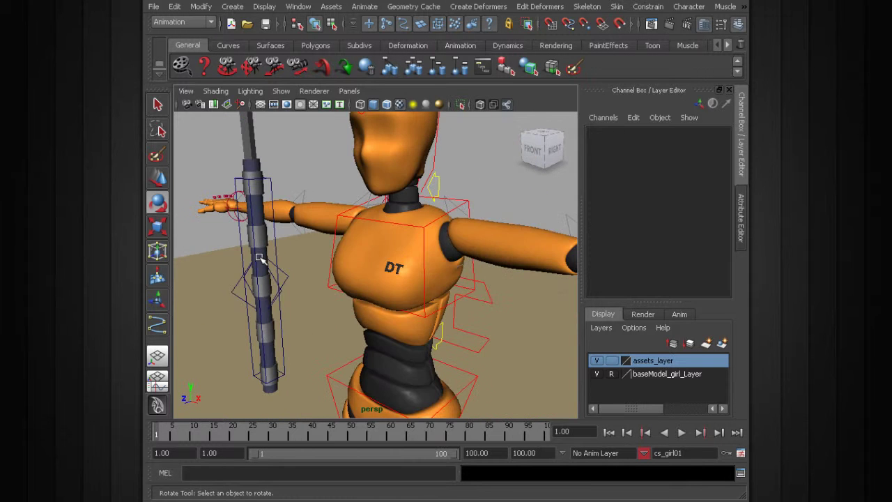
key("q")
middle_click_drag(251, 255, 359, 298, "alt")
left_click_drag(295, 257, 284, 263, "alt")
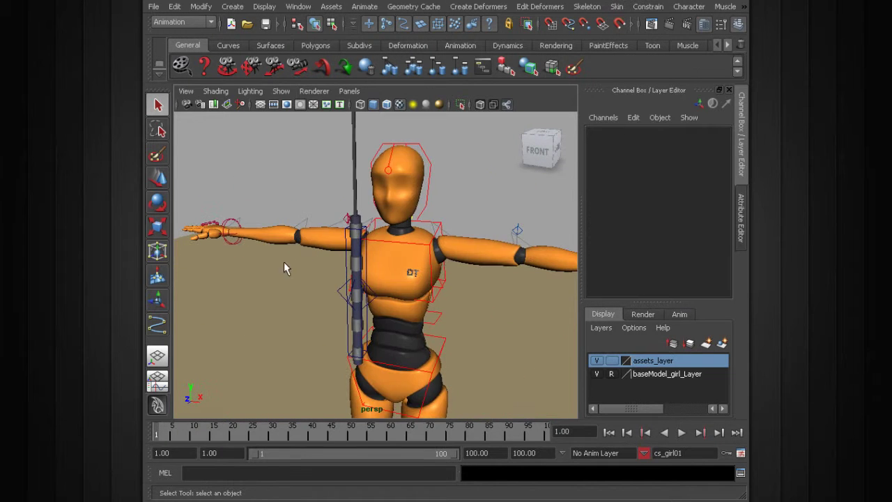
- Group the left arm IK control cc_l_armIK01 under a new group named grpCns_cc_l_armIK01
left_click(238, 242)
left_click_drag(235, 247, 466, 269, "alt")
left_click(458, 268)
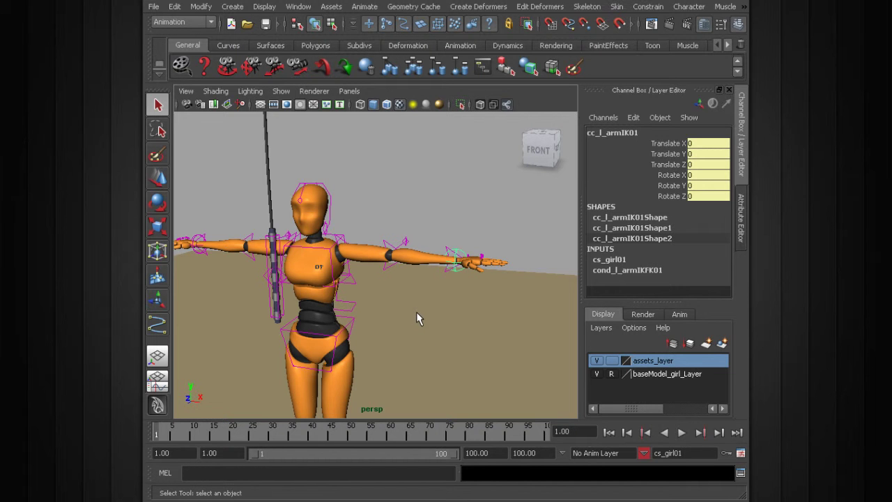
middle_click_drag(444, 300, 404, 303, "alt")
right_click_drag(404, 303, 472, 320, "alt")
middle_click_drag(462, 297, 416, 303, "alt")
mouse_move(416, 307)
left_mouse_down("alt")
mouse_move(404, 293)
mouse_move(411, 296)
left_mouse_up("alt")
left_click(220, 473)
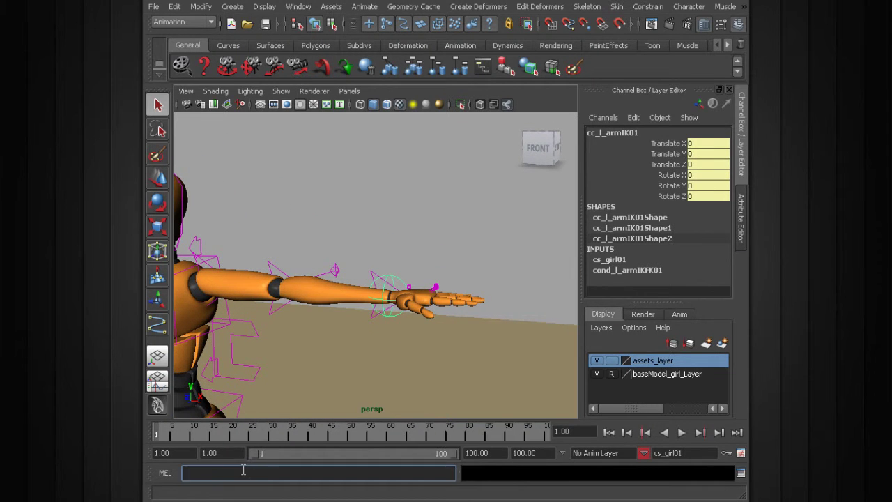
type("group -n grpCns_")
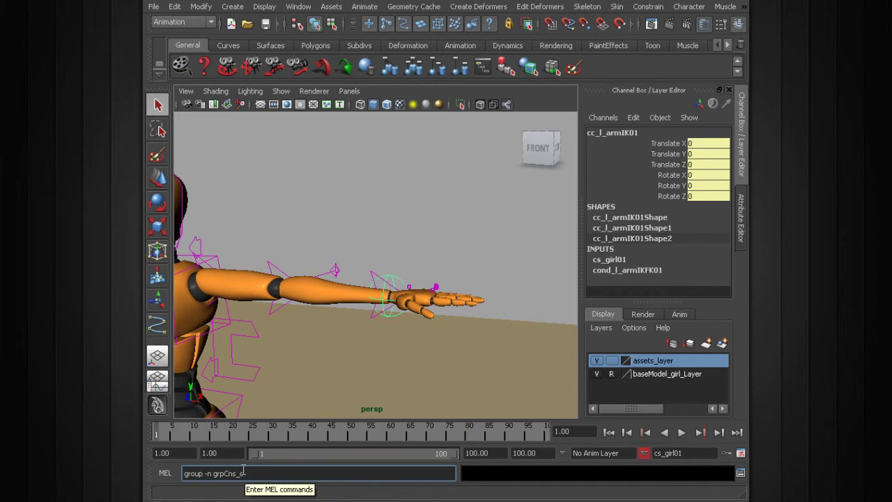
type("e")
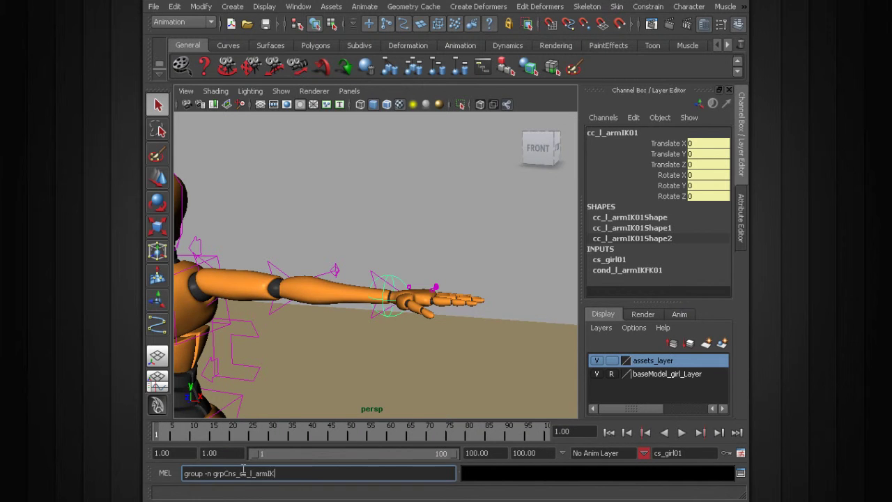
key("Return")
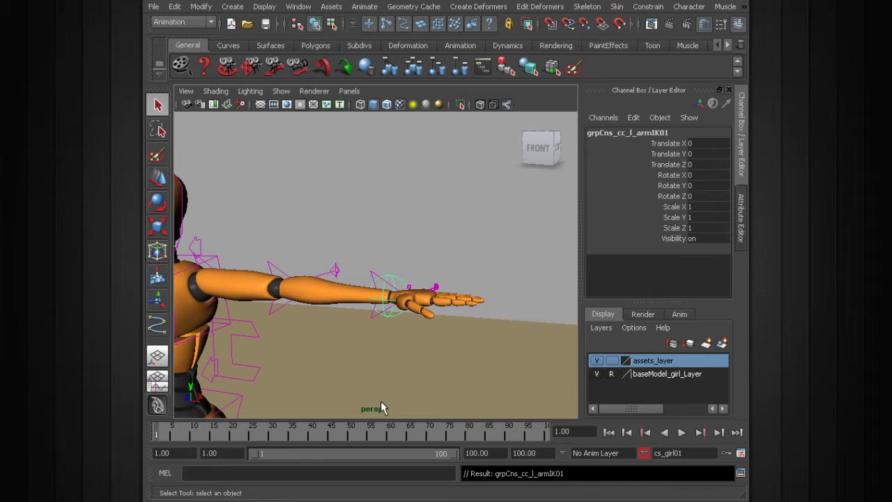
- Group the right arm IK control cc_r_armIK01 under a new group named grpCns_cc_r_armIK01
right_click_drag(398, 363, 267, 313, "alt")
middle_click_drag(240, 313, 346, 310, "alt")
left_click_drag(344, 306, 348, 301, "alt")
key("w")
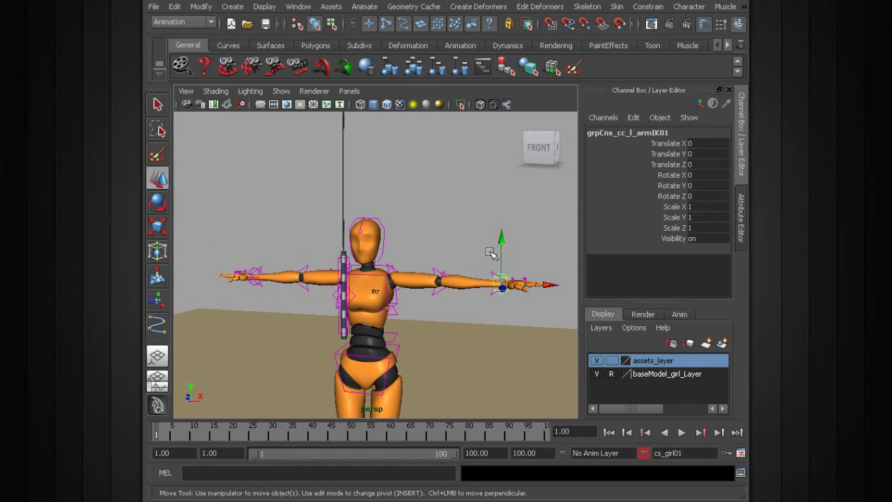
left_click_drag(261, 275, 280, 283, "alt")
middle_click_drag(280, 283, 360, 286, "alt")
right_click_drag(282, 274, 312, 275, "alt")
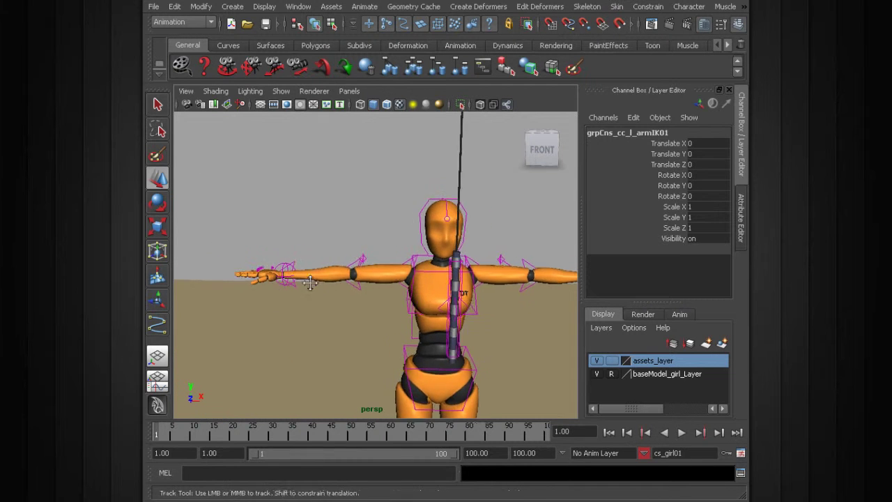
middle_click_drag(280, 259, 307, 259, "alt")
left_click(308, 262)
left_click(237, 473)
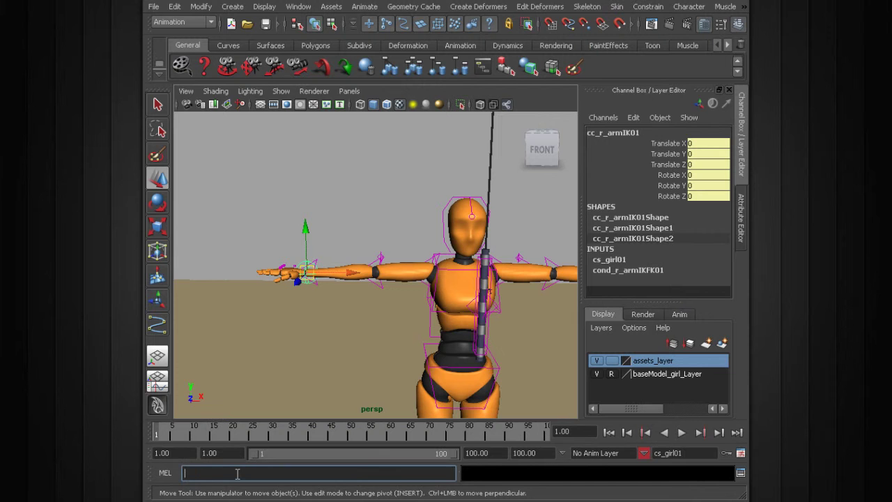
type("group -n grpCns_cc_l_armIK01")
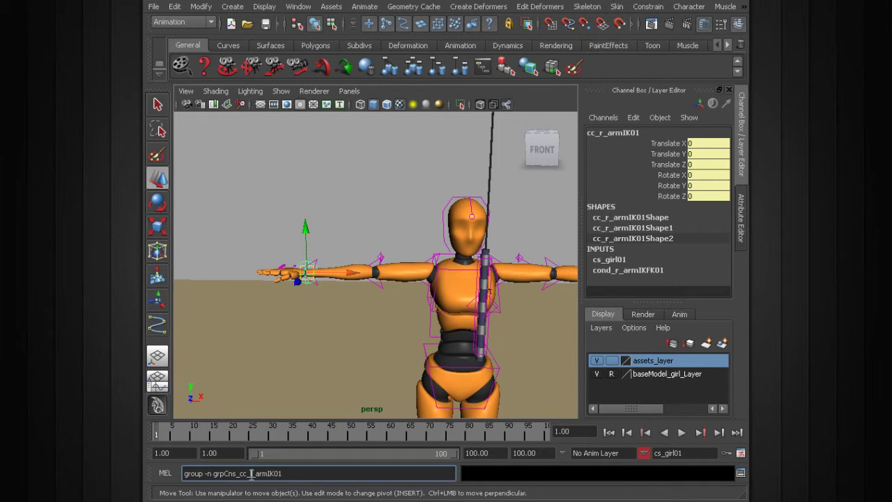
type("r_")
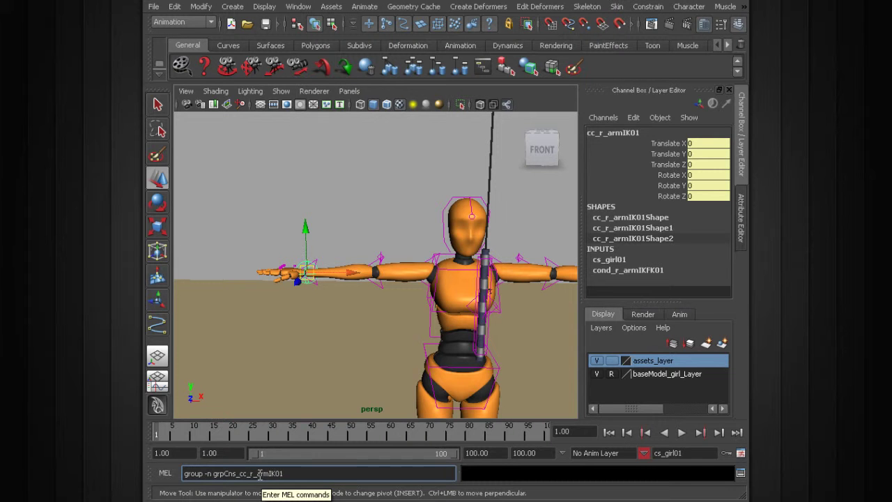
key("Return")
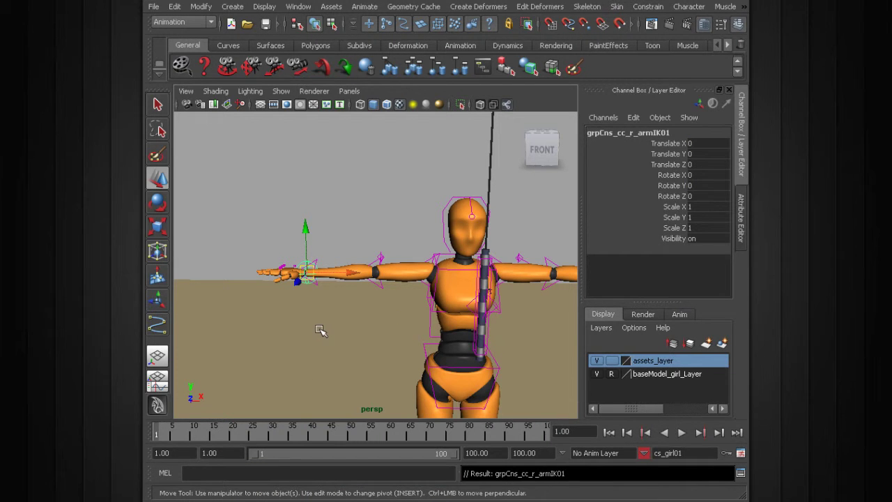
- Open the Outliner beside the character and reveal both new grpCns arm groups in the girl hierarchy
left_click(298, 6)
left_click(310, 107)
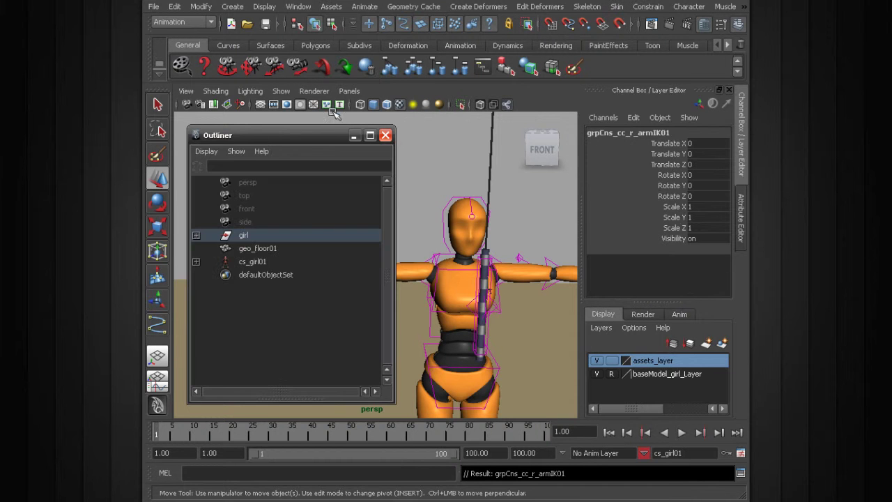
left_click_drag(304, 138, 217, 133)
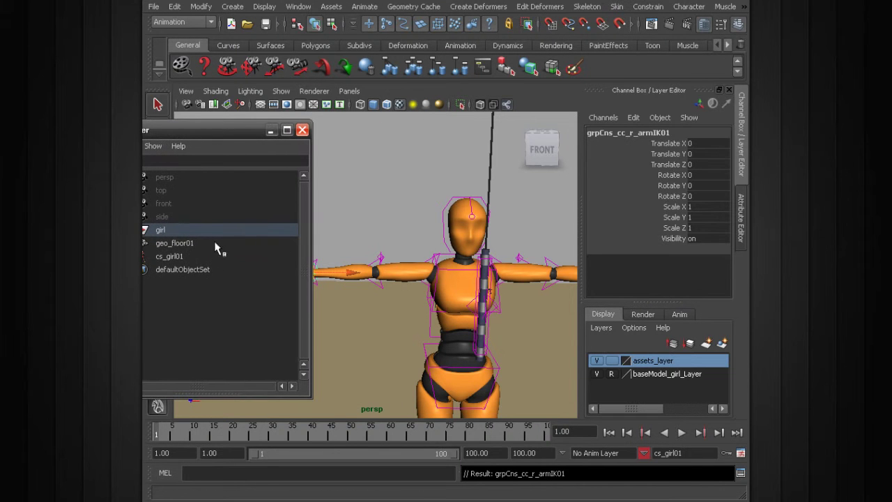
key("f")
left_click(231, 269)
left_click(231, 283)
left_click(231, 271)
left_click(232, 283)
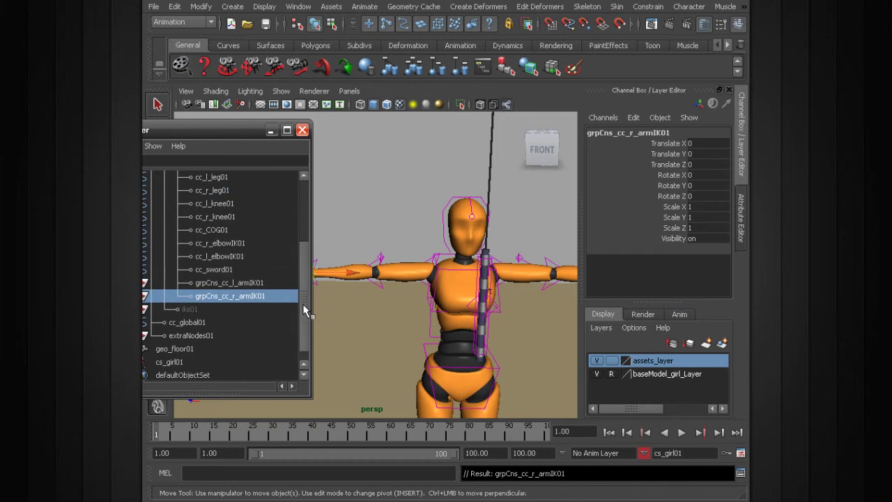
key("f")
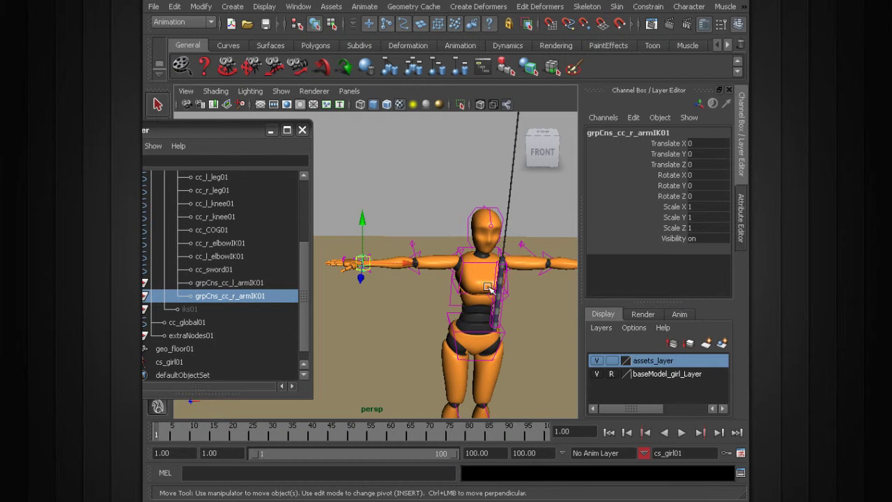
- Try moving the right arm IK control in front of the body, and undo the move
middle_click_drag(511, 312, 448, 261, "alt")
right_click_drag(446, 259, 455, 276, "alt")
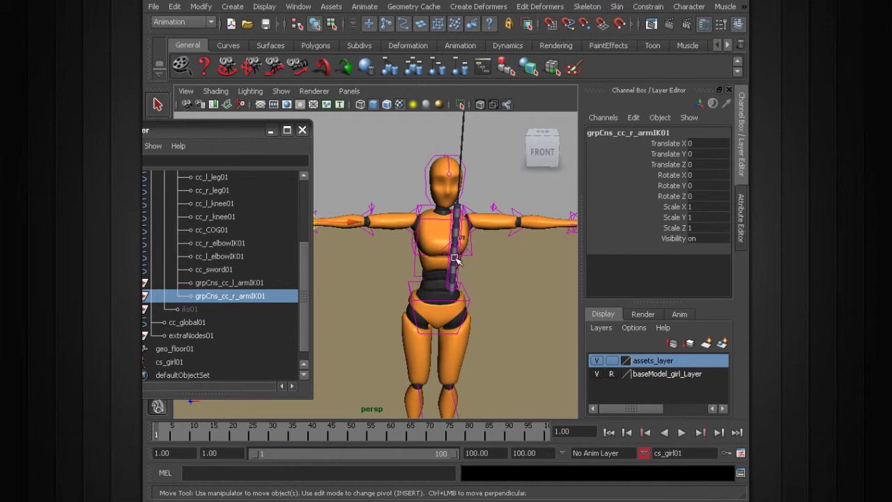
middle_click_drag(427, 272, 460, 289, "alt")
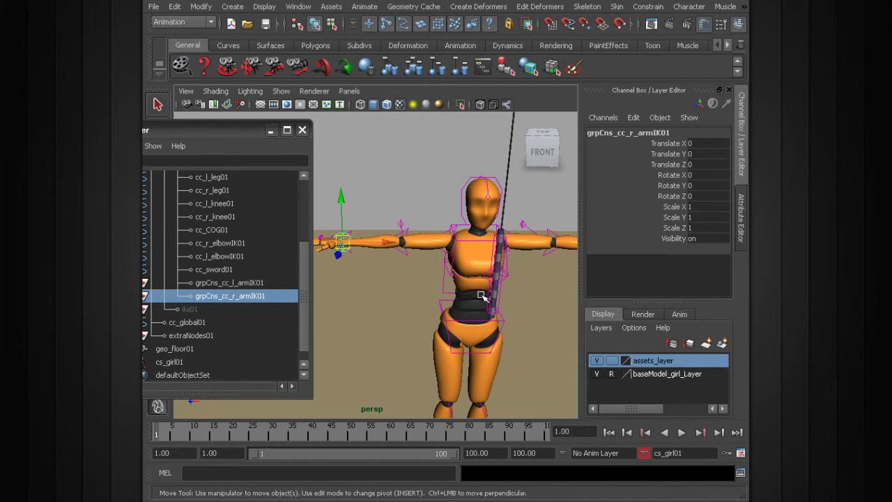
mouse_move(463, 304)
left_mouse_down("alt")
mouse_move(496, 296)
mouse_move(464, 292)
left_mouse_up("alt")
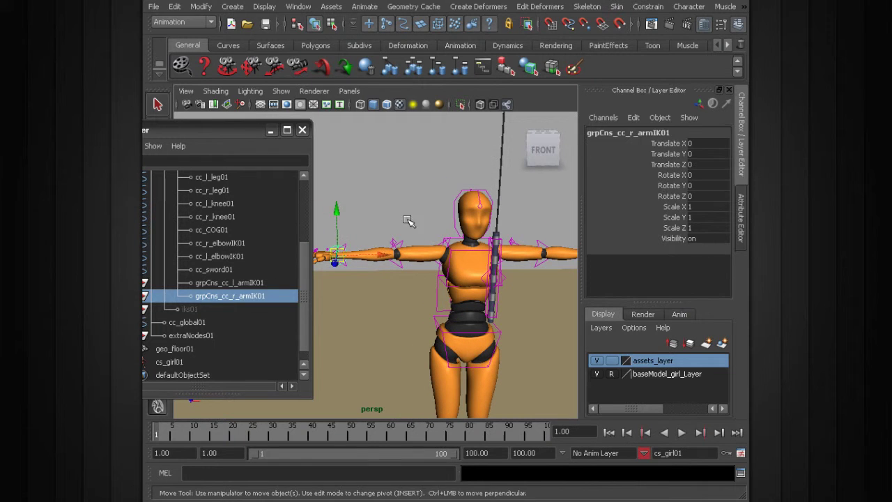
left_click(387, 205)
left_click(343, 246)
left_click_drag(346, 251, 383, 255, "alt")
middle_click_drag(384, 254, 423, 260, "alt")
left_click_drag(375, 276, 456, 293)
left_click_drag(460, 286, 433, 286, "alt")
middle_click_drag(434, 286, 403, 275, "alt")
key("ctrl+z")
- Move the grpCns_cc_r_armIK01 group in front of the chest, to about X 64.8, Y -12.6, Z 37.8
left_click(257, 296)
left_click_drag(381, 234, 376, 250, "alt")
left_click_drag(395, 218, 410, 285)
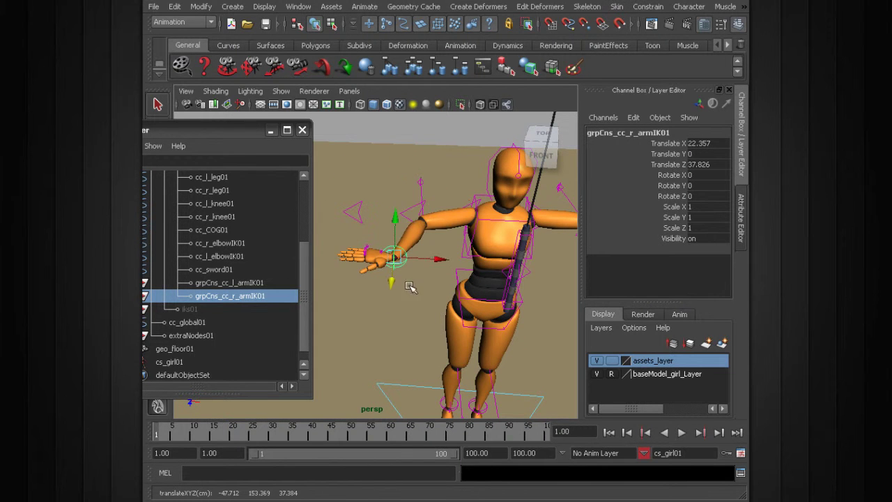
left_click_drag(437, 259, 524, 262)
middle_click_drag(525, 262, 473, 251, "alt")
left_click_drag(470, 208, 471, 234)
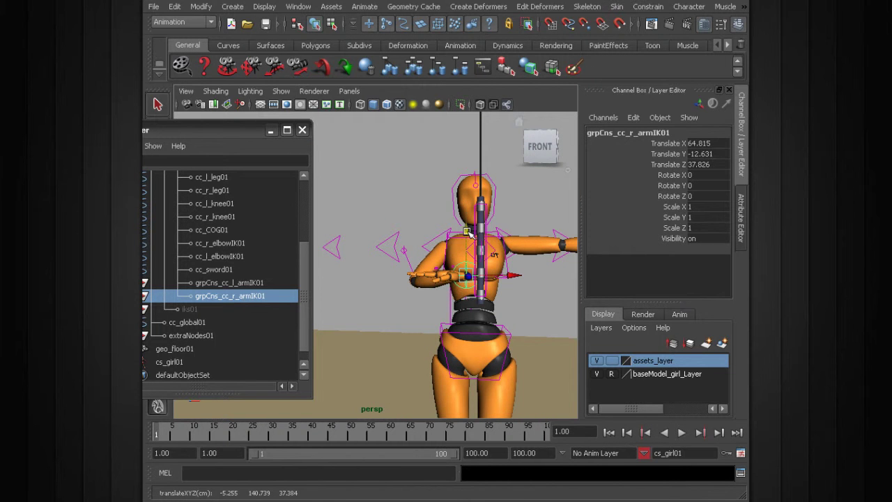
- Rotate grpCns_cc_r_armIK01 to Rotate Y 90 and Rotate X -90 so the hand points forward
key("e")
left_click_drag(488, 278, 523, 276)
double_click(701, 185)
type("90")
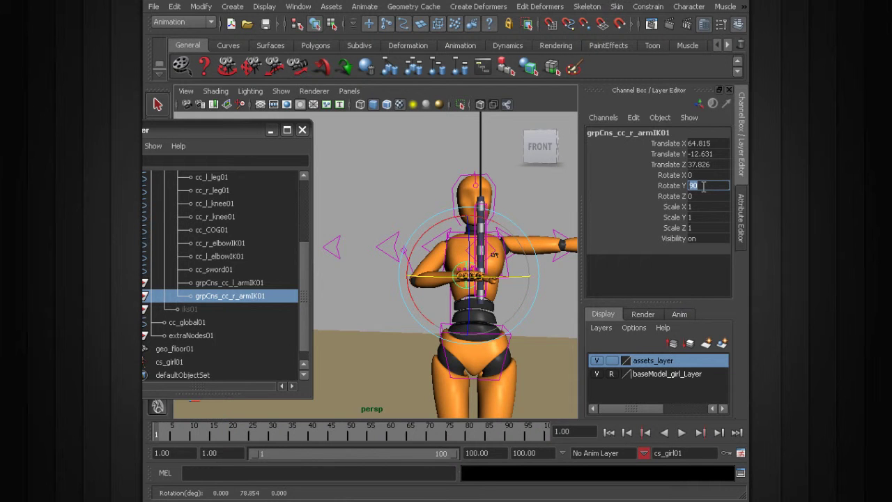
key("Return")
left_click_drag(448, 216, 438, 208)
double_click(700, 175)
type("-9")
- Move grpCns_cc_r_armIK01 back toward the body, to about Translate Z 27.8
left_click_drag(463, 297, 417, 333, "alt")
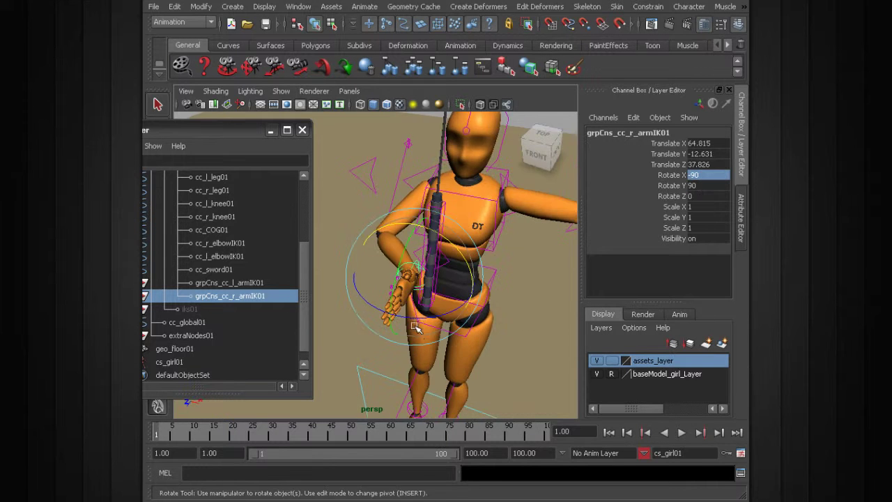
middle_click_drag(428, 306, 436, 274, "alt")
mouse_move(437, 275)
left_mouse_down("alt")
mouse_move(426, 290)
mouse_move(400, 288)
mouse_move(414, 290)
mouse_move(423, 275)
left_mouse_up("alt")
key("w")
right_click_drag(422, 275, 432, 279, "alt")
left_click_drag(432, 279, 447, 262, "alt")
right_click_drag(439, 271, 466, 302, "alt")
left_click_drag(430, 250, 477, 264, "alt")
middle_click_drag(452, 233, 421, 270, "alt")
left_click_drag(421, 271, 488, 274, "alt")
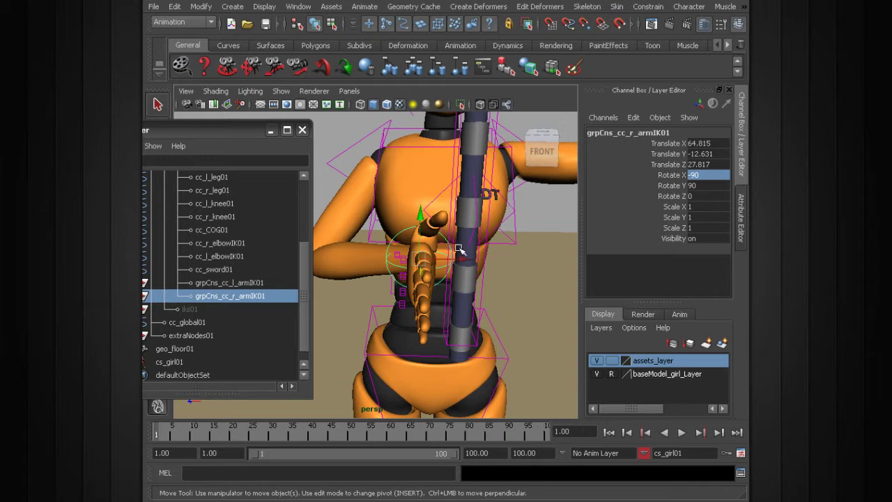
- Fine-position grpCns_cc_r_armIK01 against the lower sword handle, at about X 67.8, Y -13.9, Z 27.4
left_click(387, 260)
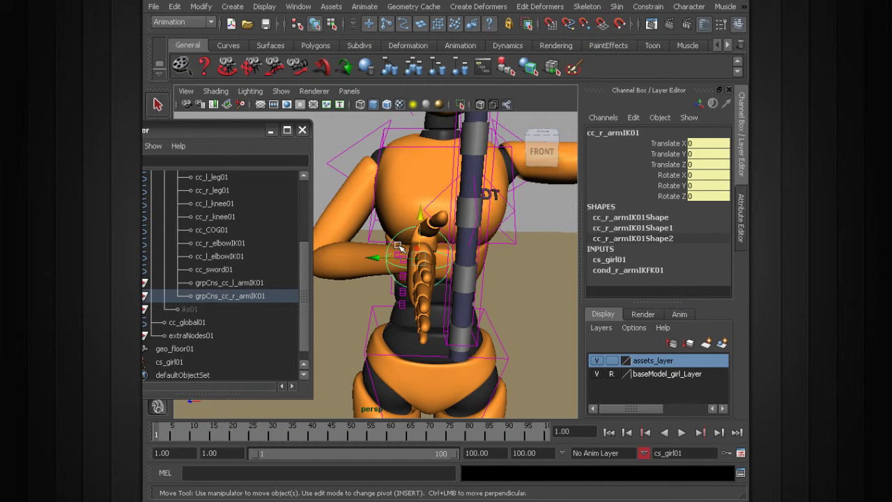
key("ctrl+z")
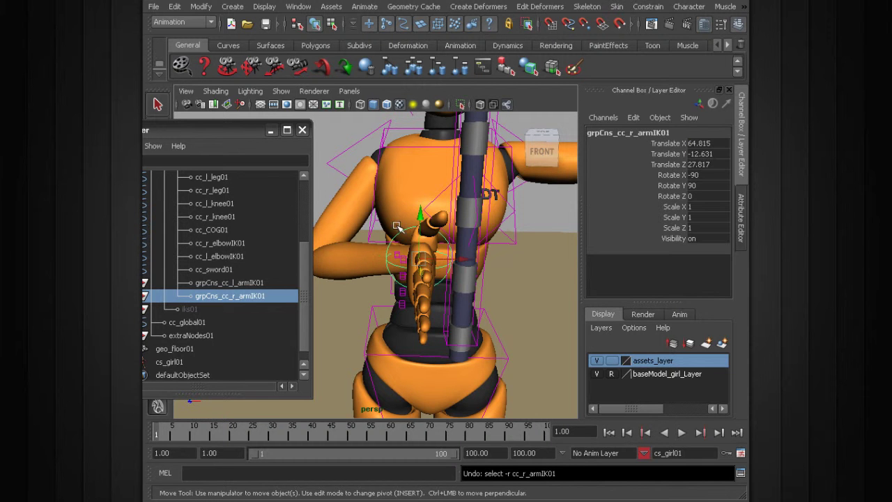
left_click_drag(467, 241, 458, 230, "alt")
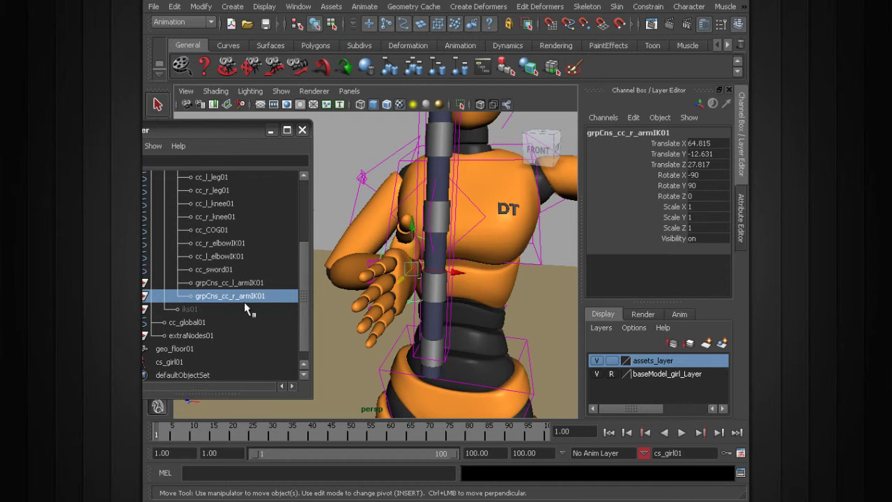
left_click_drag(399, 287, 491, 282, "alt")
right_click_drag(481, 281, 464, 279, "alt")
left_click_drag(464, 279, 492, 281, "alt")
left_click_drag(382, 270, 404, 272, "alt")
left_click_drag(408, 270, 439, 278)
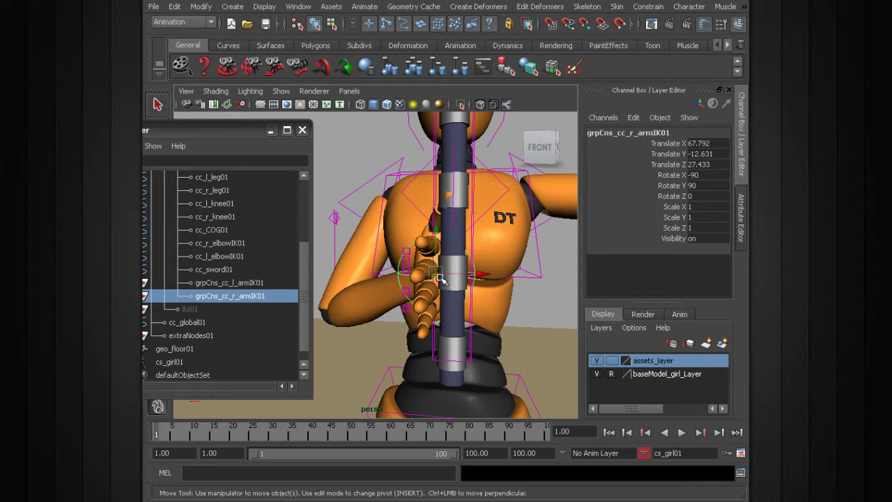
left_click_drag(433, 227, 433, 238)
- Move the grpCns_cc_l_armIK01 group across to the upper sword handle, at about X -70.7, Z 34.0
right_click_drag(433, 240, 376, 263, "alt")
middle_click_drag(514, 289, 476, 295, "alt")
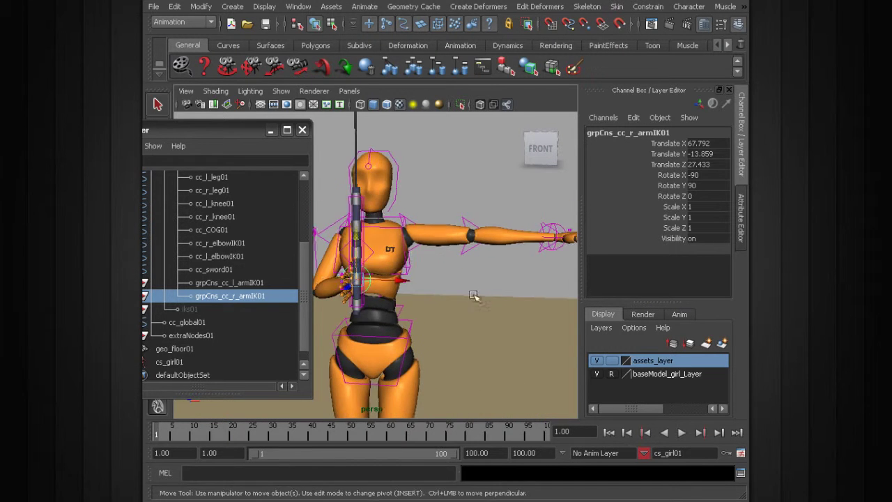
right_click_drag(476, 295, 440, 265, "alt")
left_click(230, 283)
left_click_drag(418, 293, 360, 301, "alt")
left_click_drag(370, 296, 417, 255, "alt")
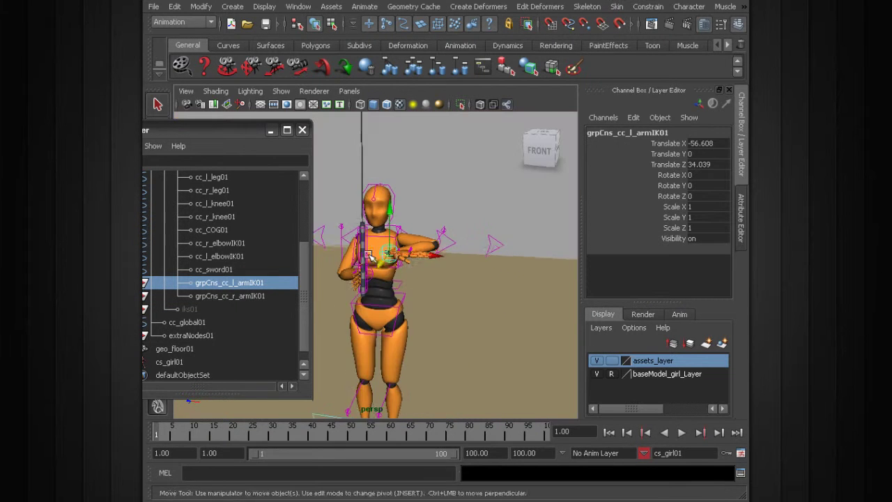
right_click_drag(417, 255, 463, 265, "alt")
left_click_drag(433, 249, 380, 252)
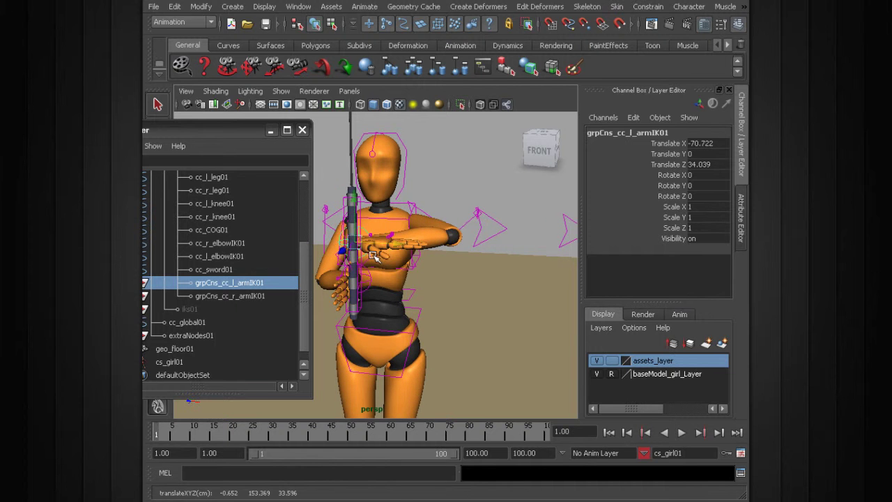
middle_click_drag(387, 253, 430, 249, "alt")
- Rotate grpCns_cc_l_armIK01 to Rotate Y -90 and Rotate X -90
key("e")
left_click_drag(434, 249, 387, 253)
left_click(703, 185)
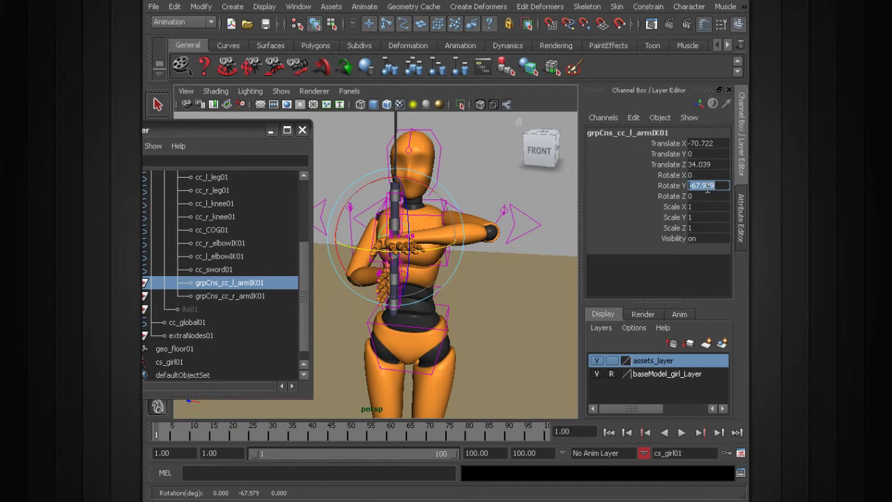
type("-90")
key("Return")
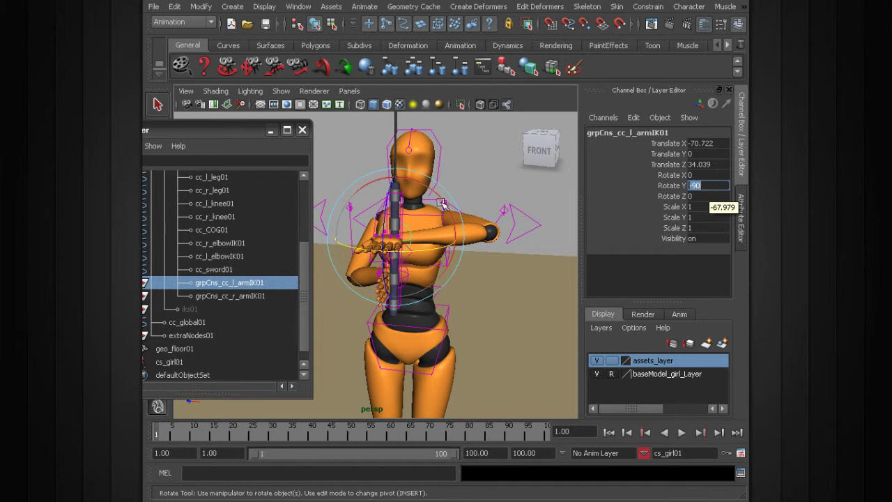
left_click_drag(442, 222, 445, 260)
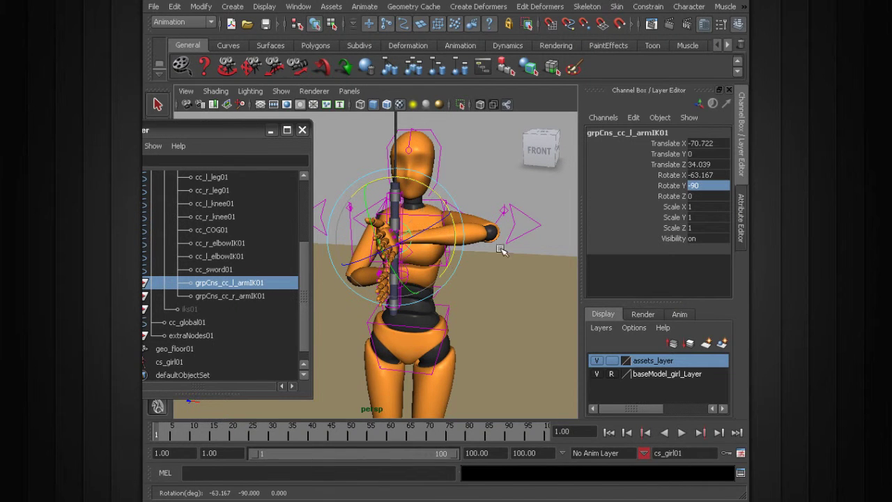
left_click(704, 175)
type("-90")
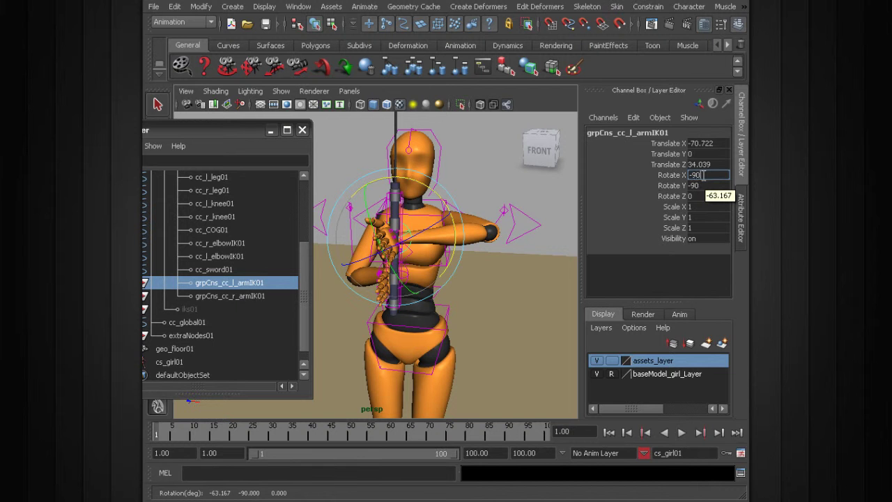
key("Return")
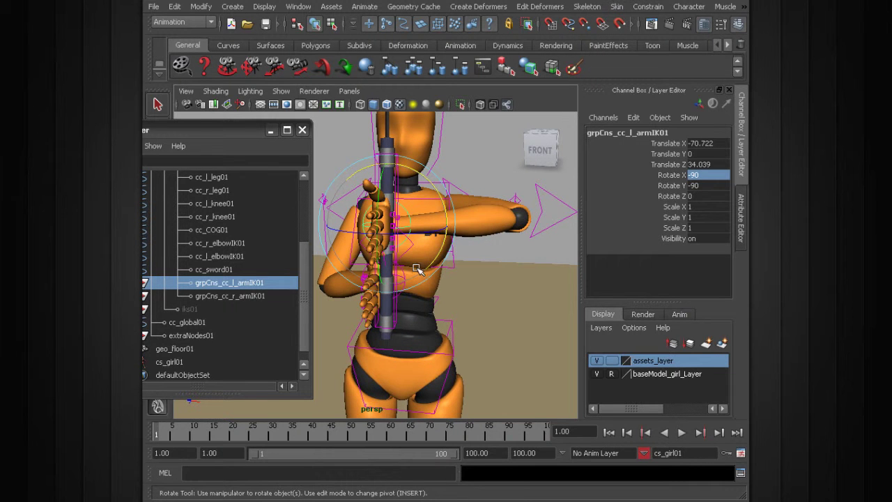
- Fine-position grpCns_cc_l_armIK01 against the upper sword handle, at about X -67.0, Y -3.3, Z 28.3
left_click_drag(430, 228, 482, 217)
left_click_drag(417, 175, 493, 195)
left_click_drag(439, 218, 389, 206)
left_click_drag(412, 172, 347, 220)
middle_click_drag(356, 223, 420, 228, "alt")
left_click_drag(396, 231, 461, 223)
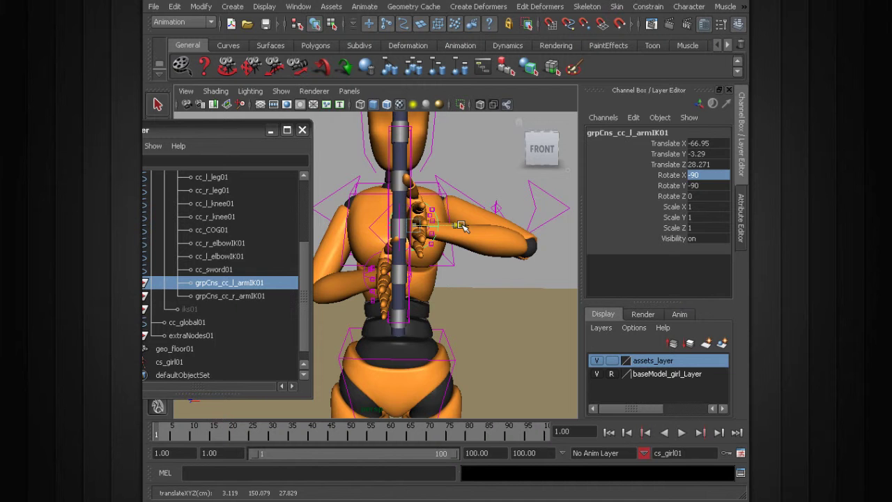
left_click(469, 164)
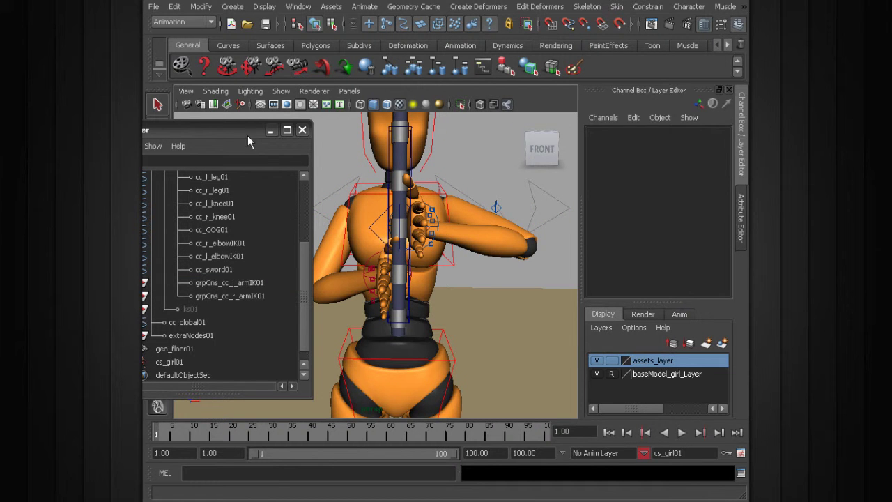
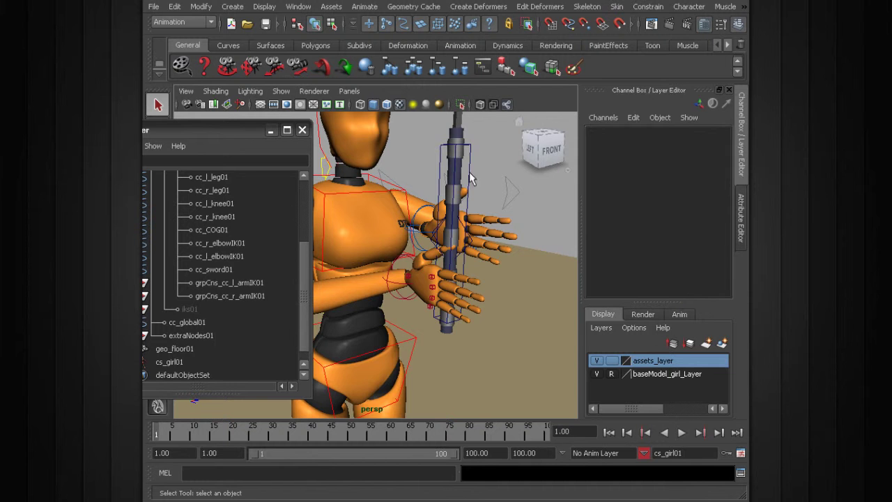
- Parent-constrain the grpCns_cc_l_armIK01 group to the cc_sword01 control
left_click(472, 164)
left_click_drag(472, 174, 458, 270, "alt")
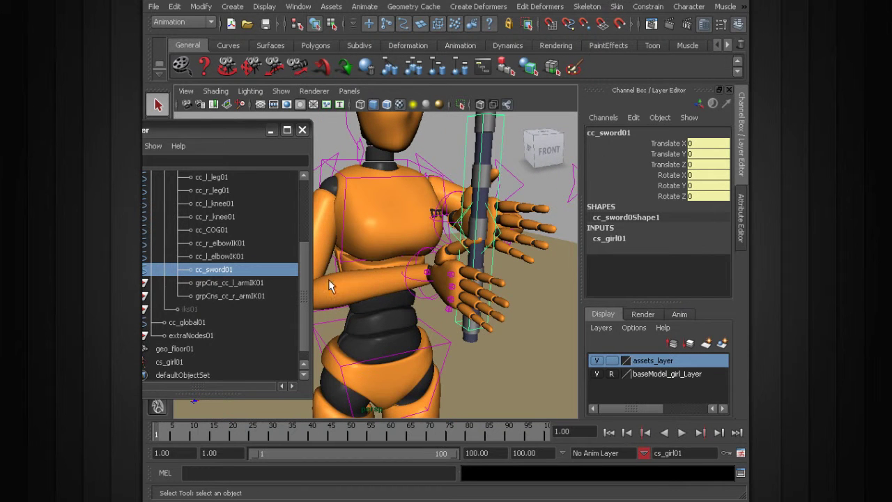
left_click(236, 283, "ctrl")
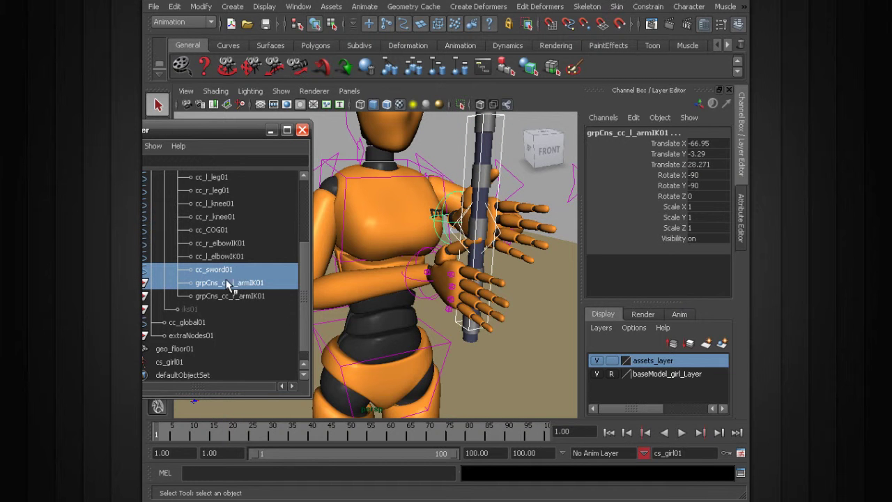
left_click(649, 6)
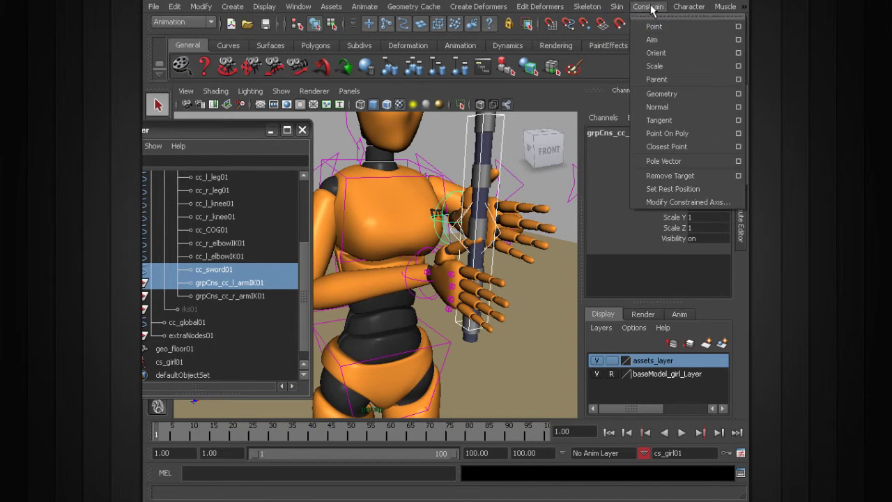
left_click(670, 80)
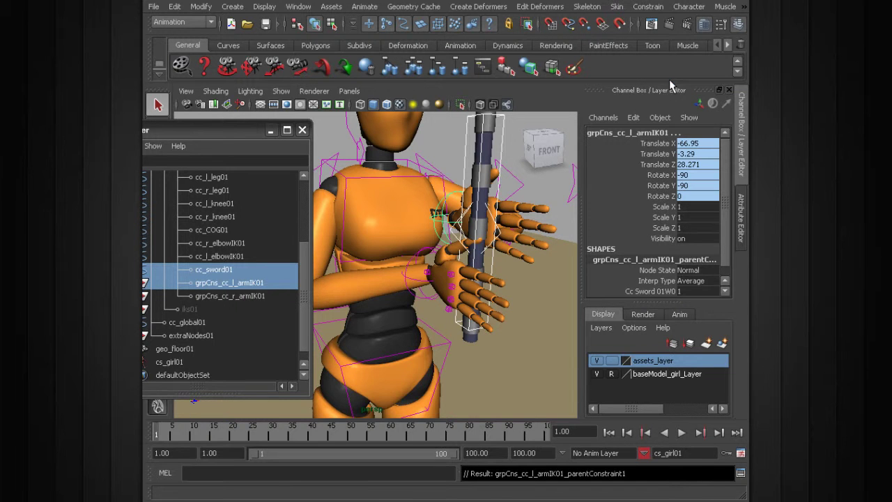
- Parent-constrain the grpCns_cc_r_armIK01 group to the cc_sword01 control
left_click_drag(511, 232, 488, 235, "alt")
middle_click_drag(488, 235, 452, 237, "alt")
left_click_drag(419, 238, 428, 244, "alt")
left_click(217, 271)
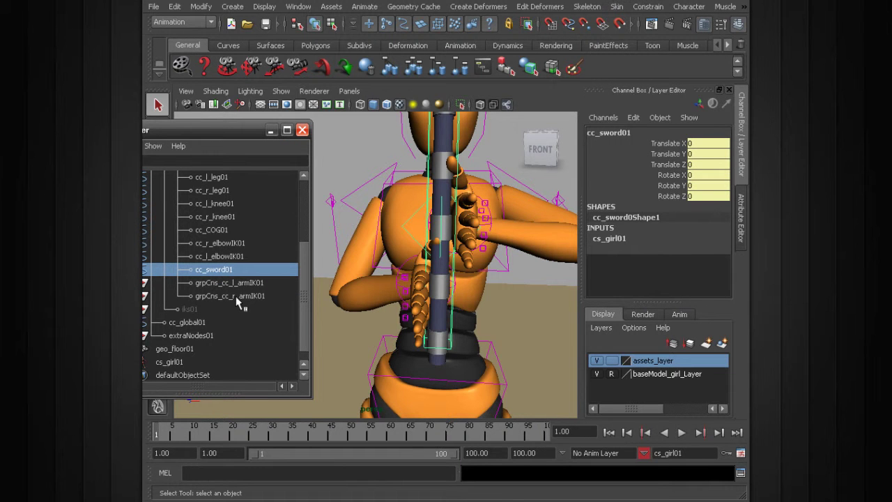
left_click(237, 296, "ctrl")
left_click(649, 6)
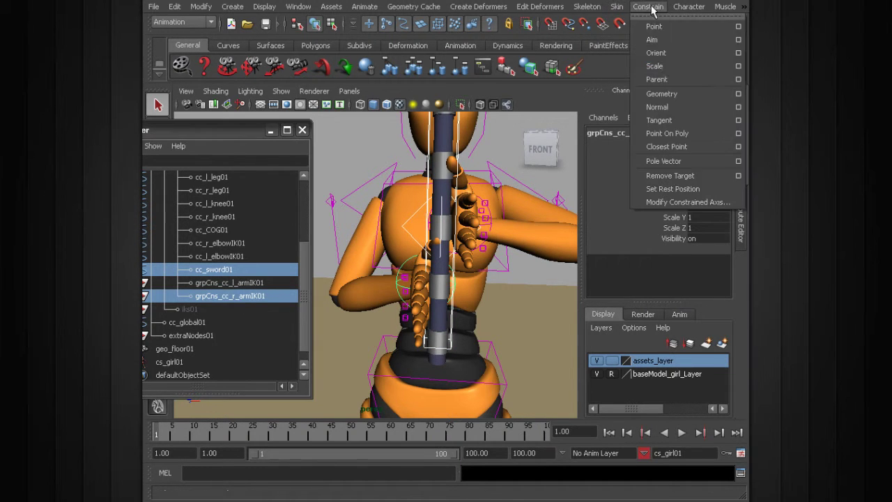
left_click(655, 78)
- Test both constraints by moving and rotating cc_sword01, and undo those transforms
scroll(436, 283, "down", 4)
left_click_drag(436, 282, 482, 209, "alt")
left_click(445, 185)
scroll(443, 203, "down", 4)
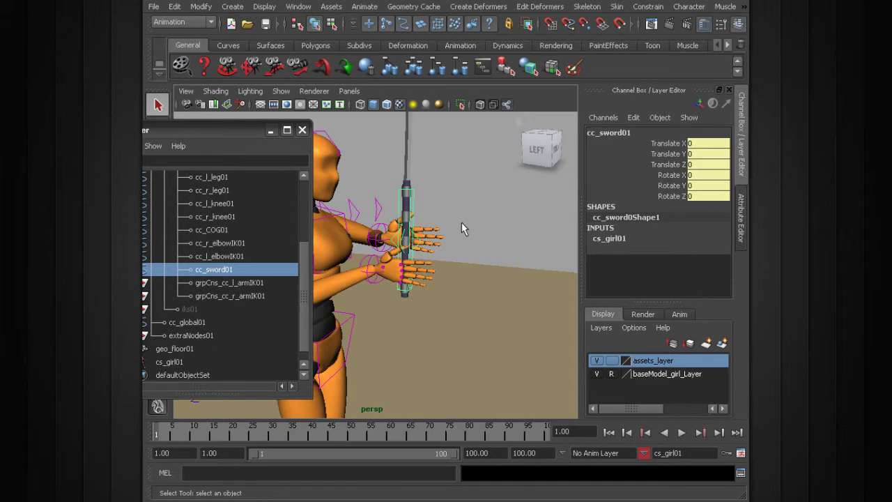
key("w")
mouse_move(463, 222)
left_mouse_down("alt")
mouse_move(441, 232)
mouse_move(477, 272)
mouse_move(499, 250)
mouse_move(463, 239)
mouse_move(457, 222)
mouse_move(467, 228)
left_mouse_up("alt")
key("e")
key("ctrl+z")
key("ctrl+z")
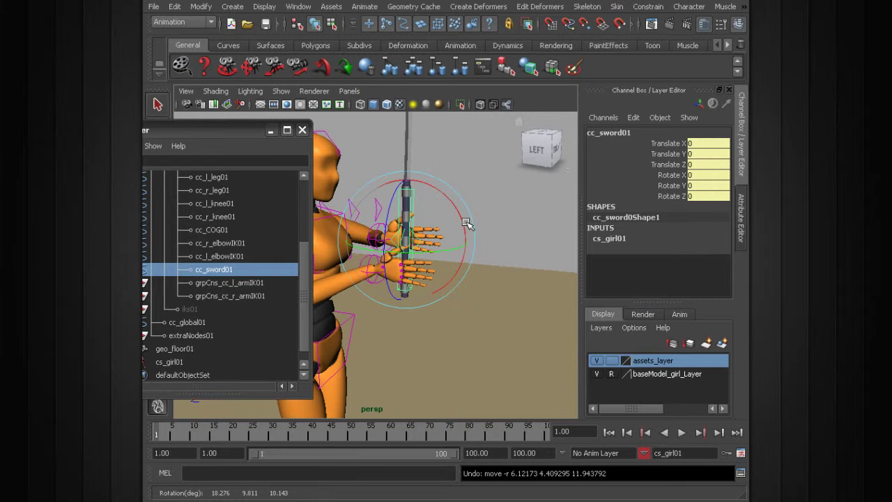
- Set a key at frame 1 on both grpCns_cc_l_armIK01 and grpCns_cc_r_armIK01
left_click_drag(467, 190, 474, 259, "alt")
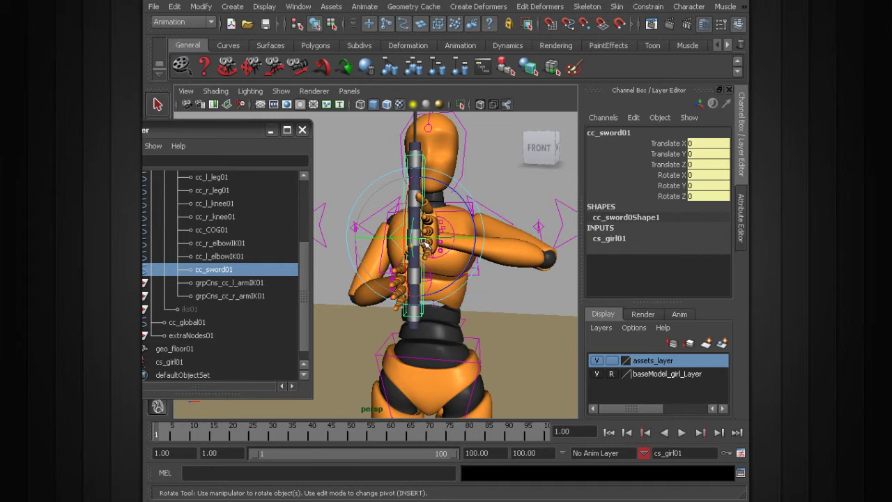
left_click(230, 133)
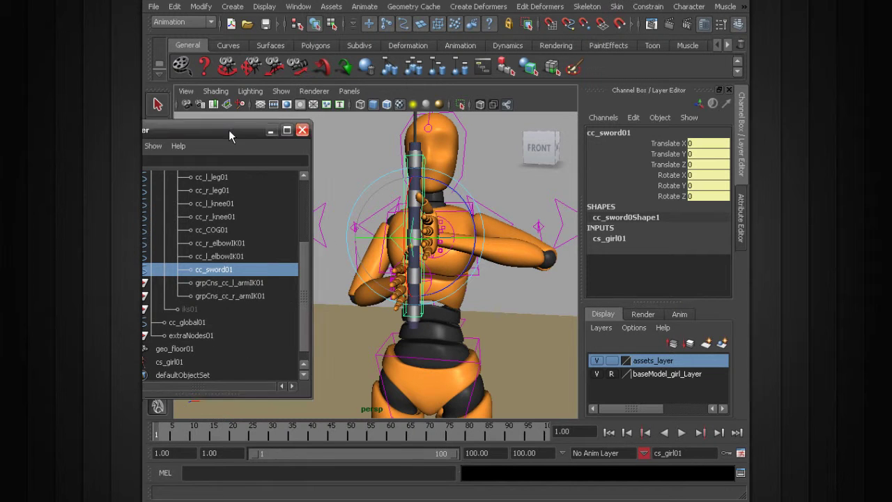
left_click_drag(228, 130, 283, 117)
left_click(305, 269)
left_click(305, 282, "shift")
left_click_drag(473, 377, 486, 309, "alt")
key("s")
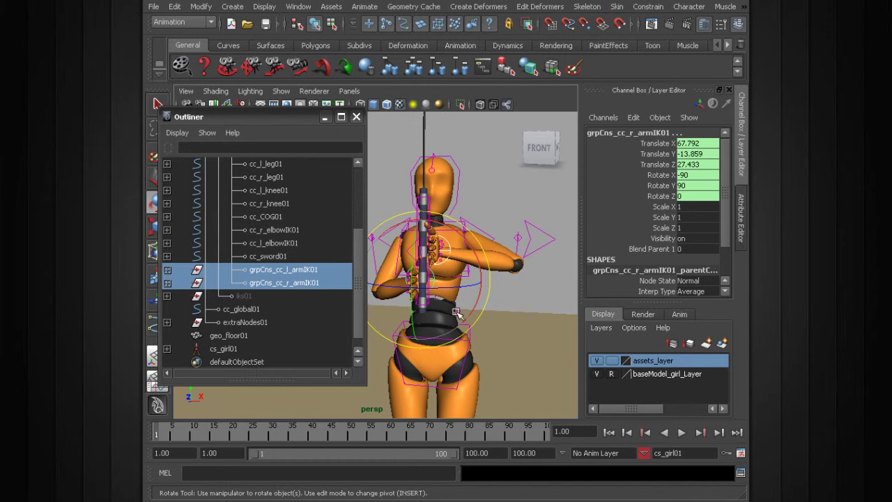
- Add a displayable float attribute named driver to both cc_l_armIK01 and cc_r_armIK01
left_click_drag(455, 239, 454, 289, "alt")
left_click(502, 196)
left_click_drag(495, 204, 465, 227, "alt")
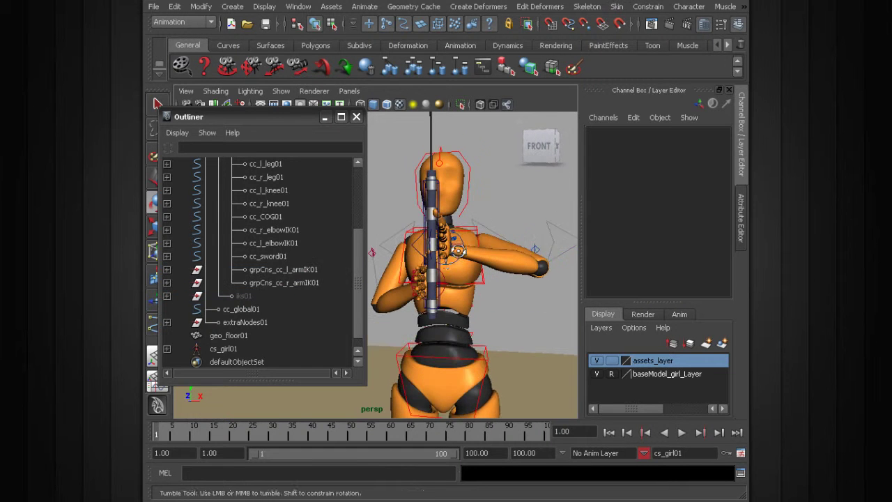
right_click_drag(466, 226, 482, 235, "alt")
left_click(481, 234)
left_click_drag(481, 244, 449, 286, "alt")
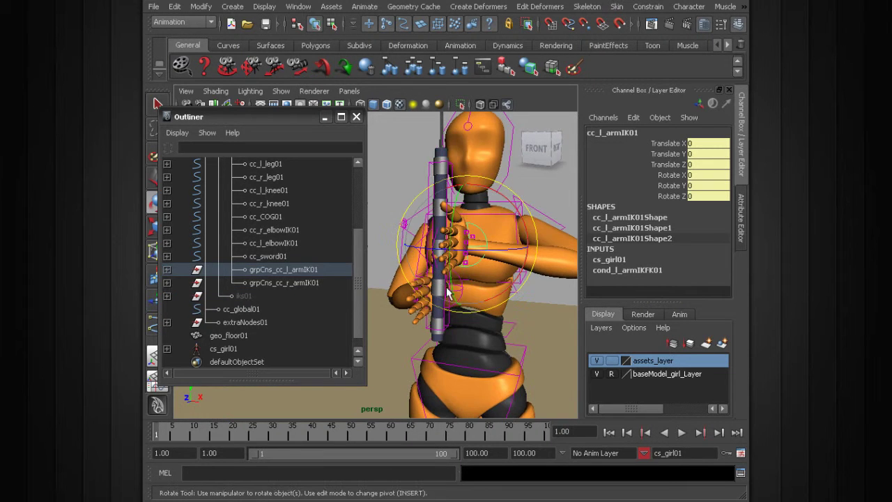
key("q")
left_click(461, 282, "shift")
left_click_drag(427, 302, 448, 287, "alt")
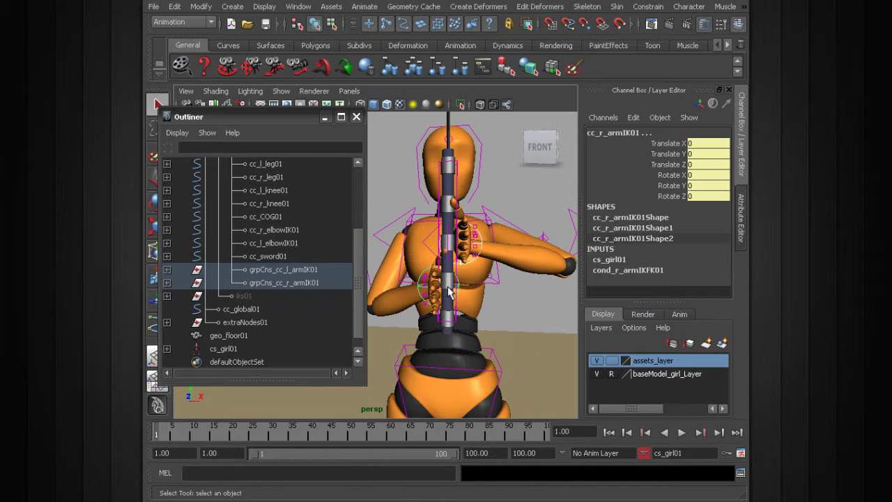
left_click(201, 6)
left_click(229, 178)
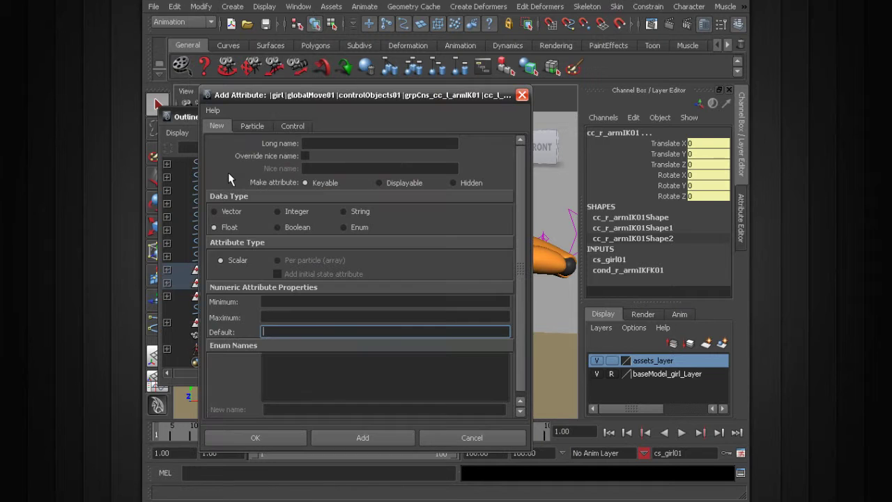
left_click(331, 144)
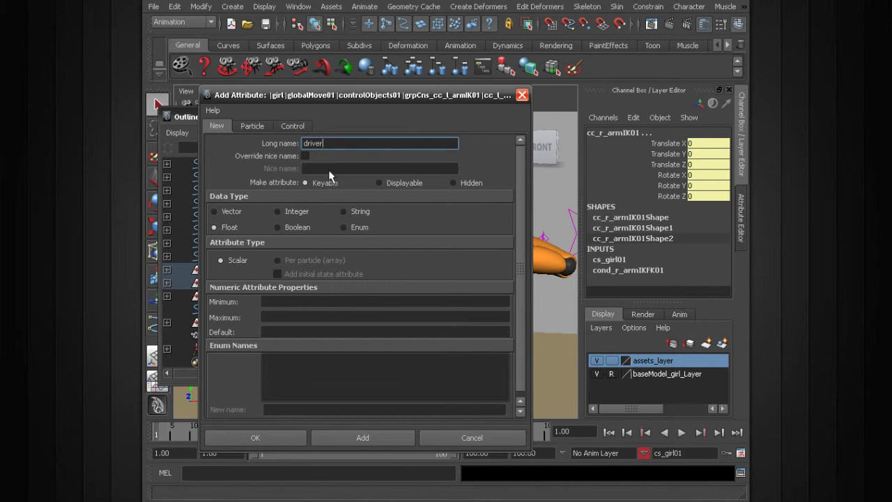
left_click(395, 182)
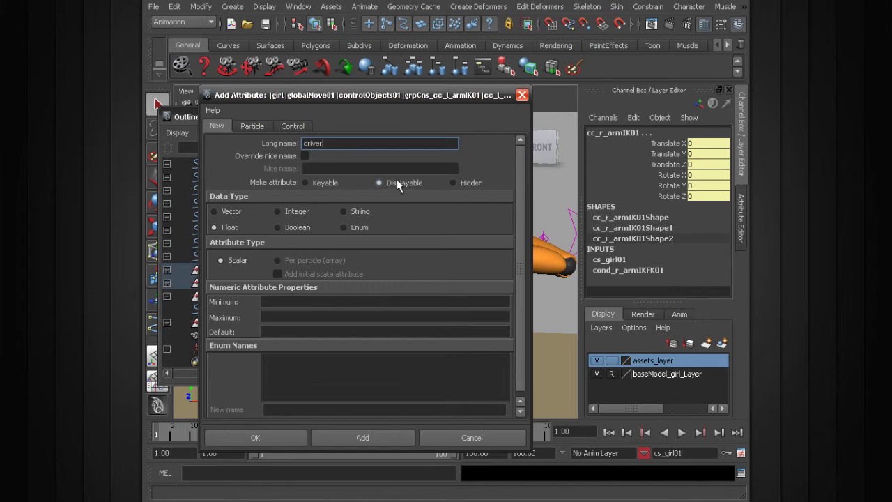
left_click(366, 438)
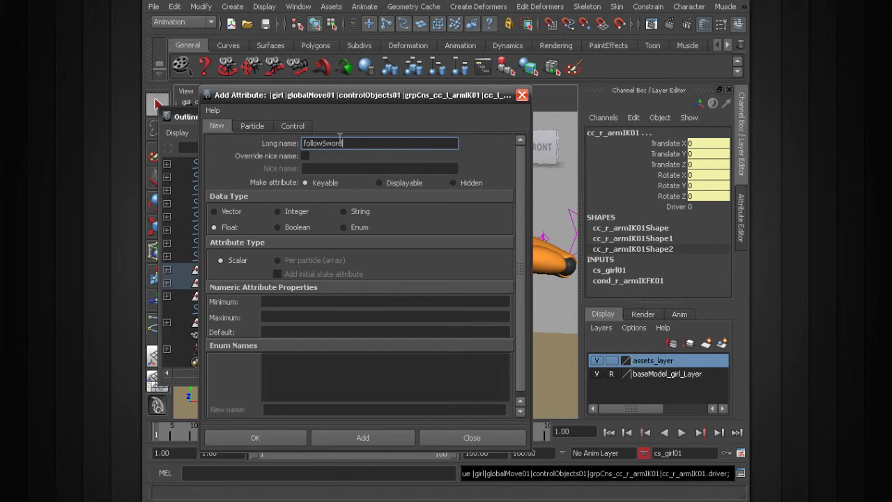
- Add a keyable float attribute named followSword to both arm IK controls, with minimum 0 and maximum 1
left_click(274, 301)
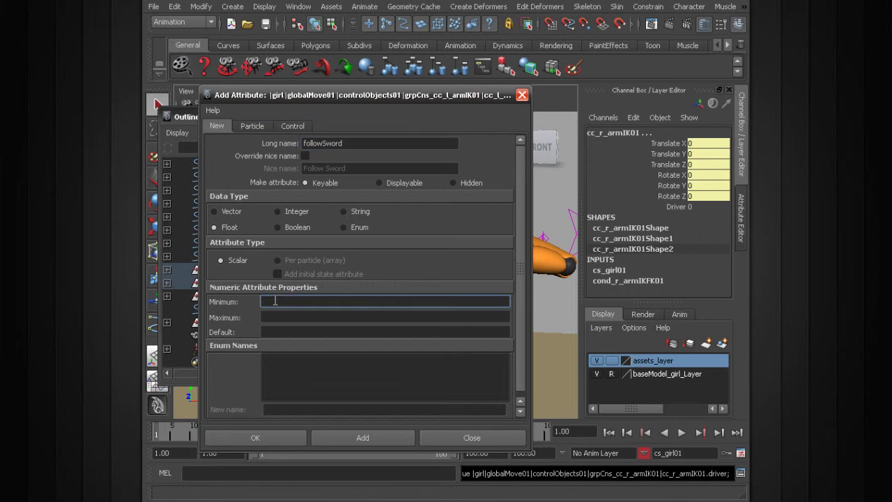
left_click(273, 318)
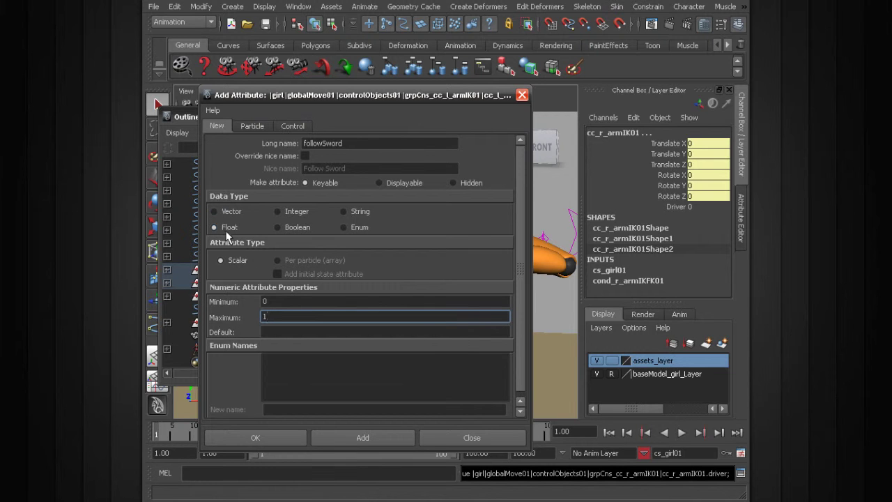
left_click(233, 438)
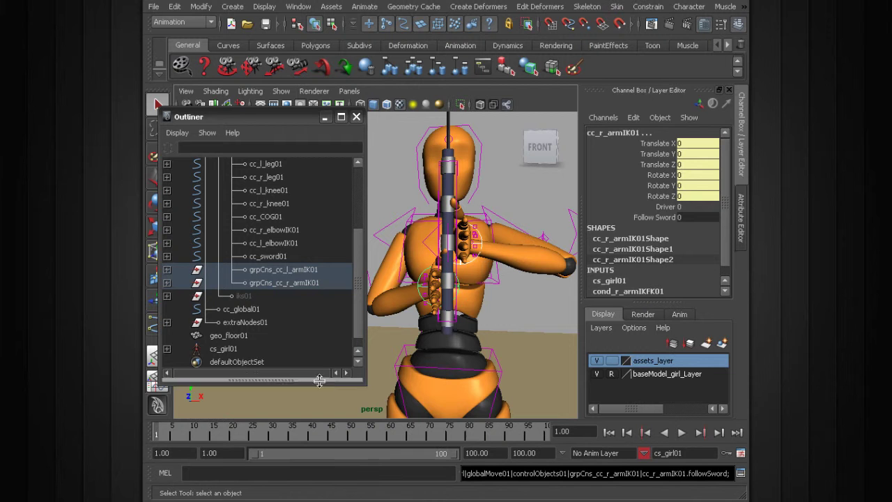
- Open the Connection Editor and load grpCns_cc_r_armIK01 as the input node
left_click(264, 7)
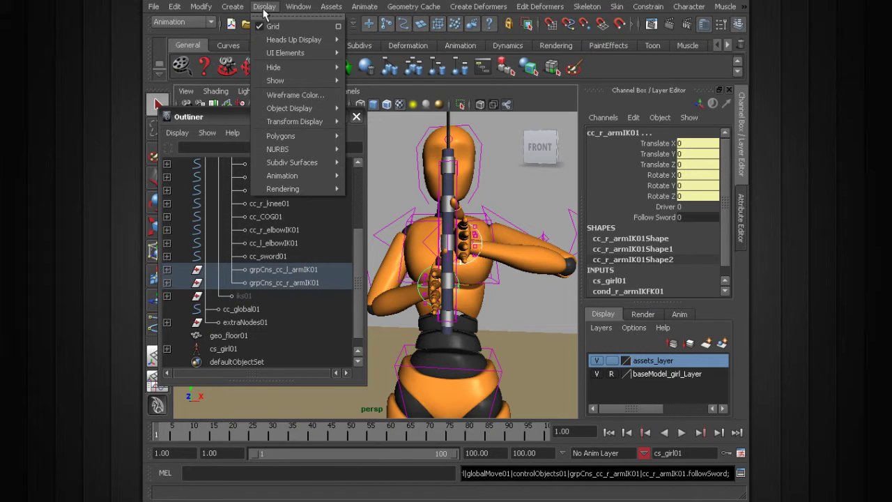
mouse_move(218, 6)
mouse_move(298, 6)
mouse_move(321, 26)
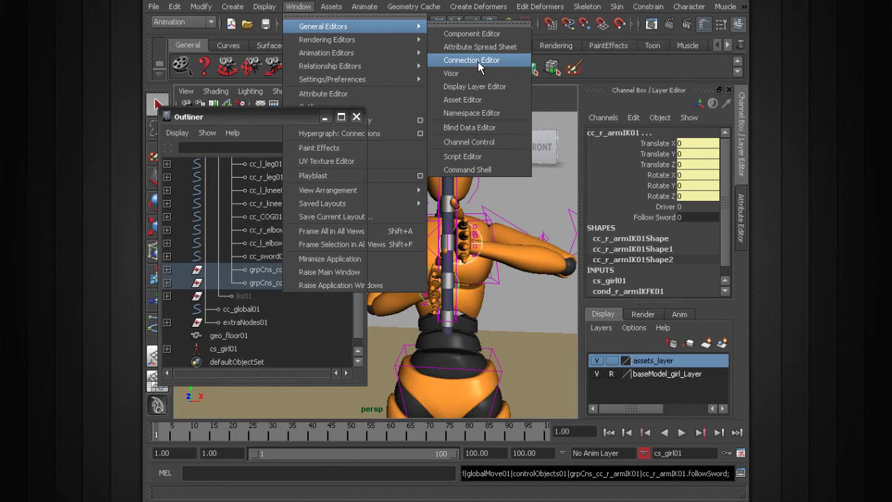
left_click(463, 60)
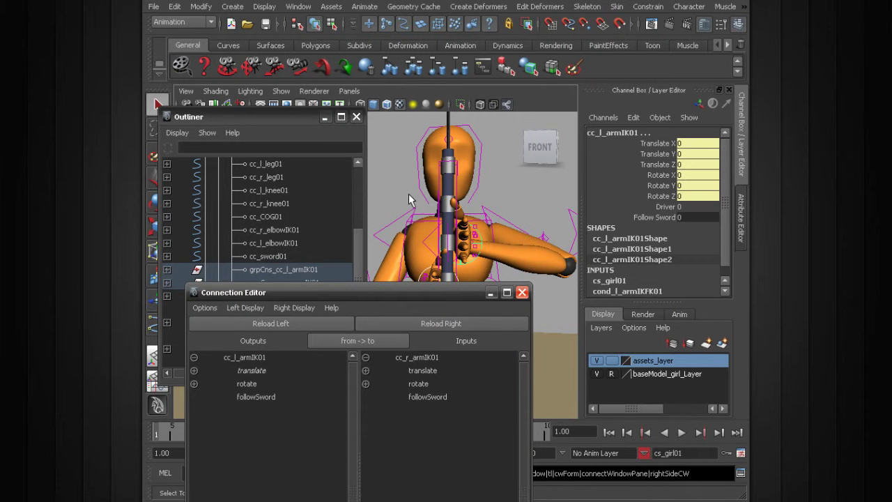
left_click(381, 149)
left_click_drag(285, 123, 316, 50)
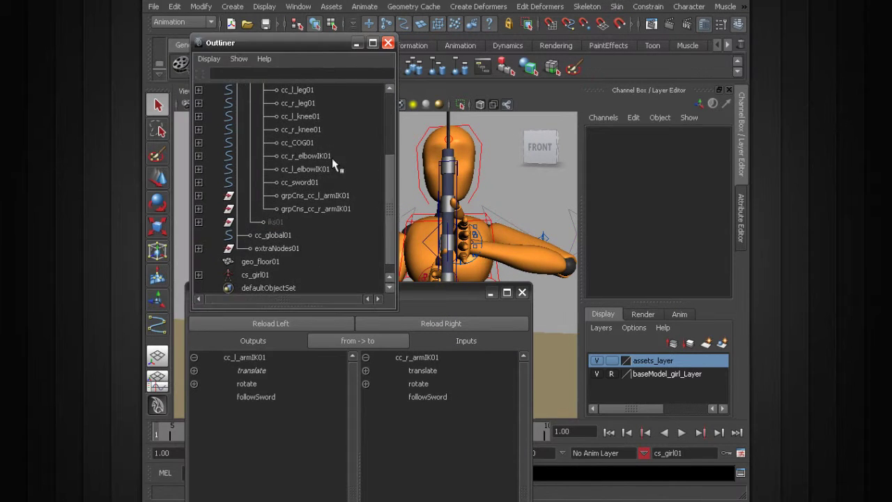
left_click(317, 209)
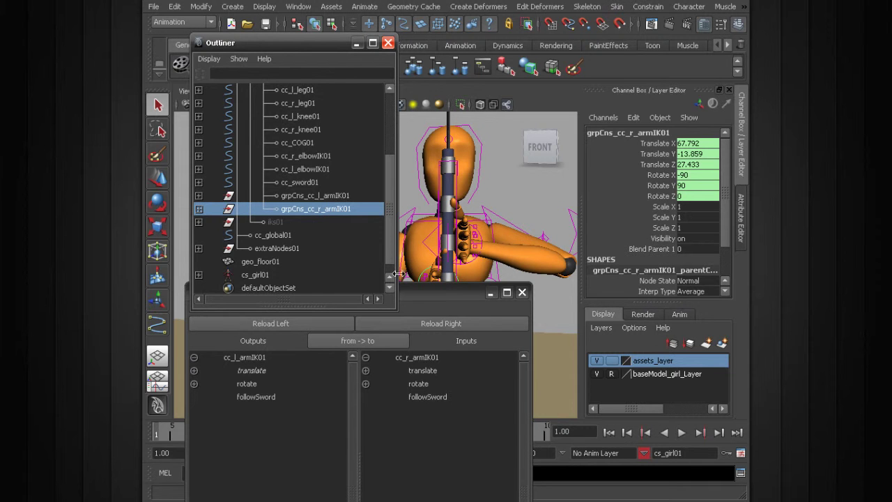
left_click(447, 322)
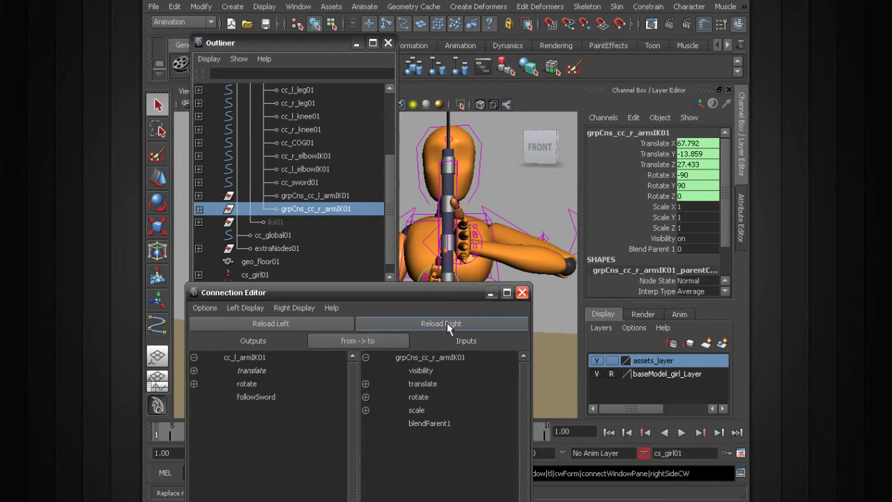
- Load cc_r_armIK01 as the output node and connect its followSword attribute to blendParent1 of grpCns_cc_r_armIK01
middle_click_drag(415, 214, 418, 179, "alt")
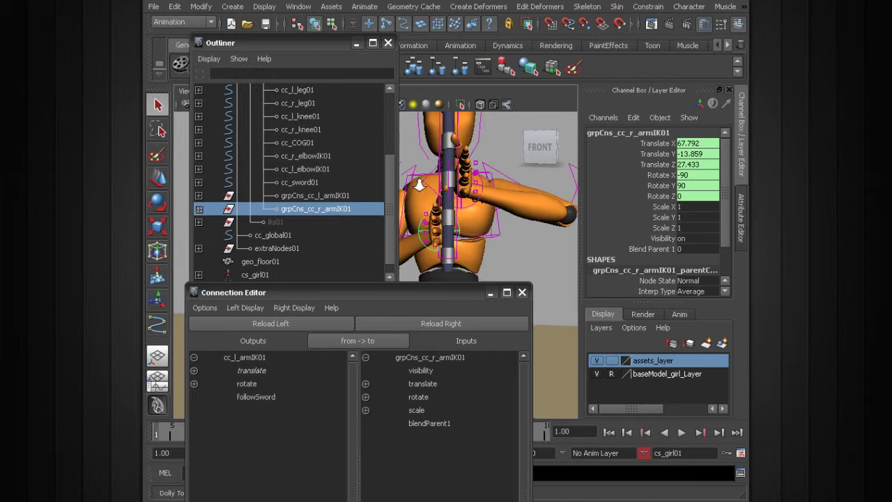
right_click_drag(419, 179, 439, 238, "alt")
left_click(435, 238)
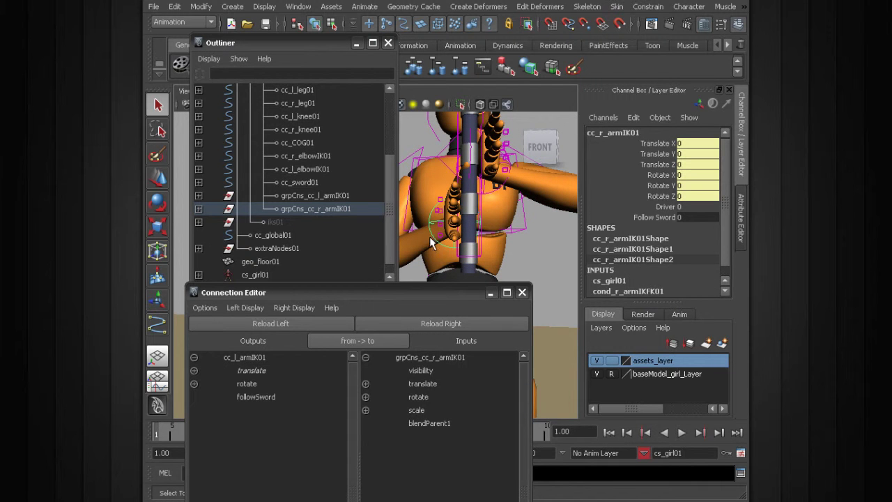
left_click(261, 323)
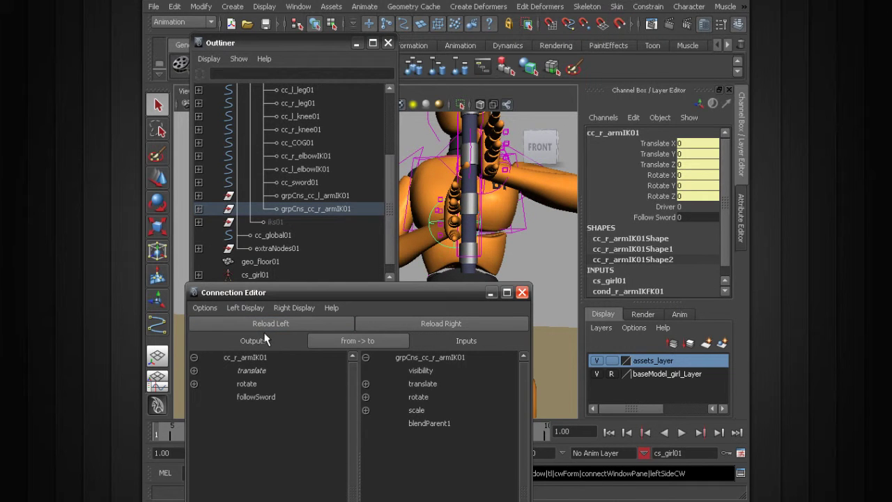
left_click(249, 398)
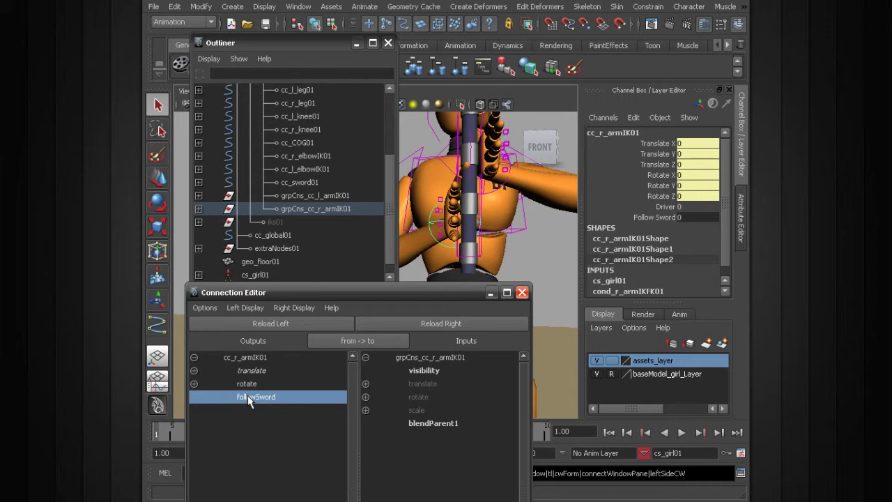
left_click(425, 424)
- Connect followSword of cc_l_armIK01 to blendParent1 of grpCns_cc_l_armIK01, and close the Connection Editor
left_click_drag(433, 230, 470, 193, "alt")
left_click(470, 188)
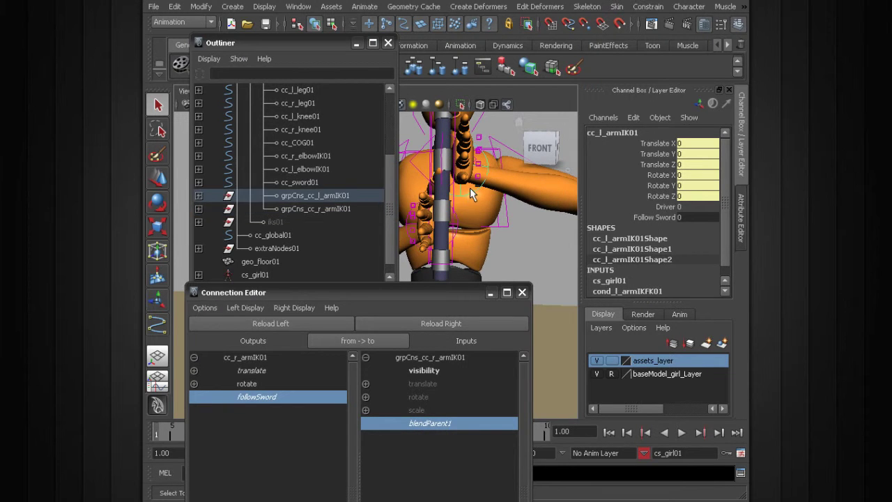
left_click(269, 321)
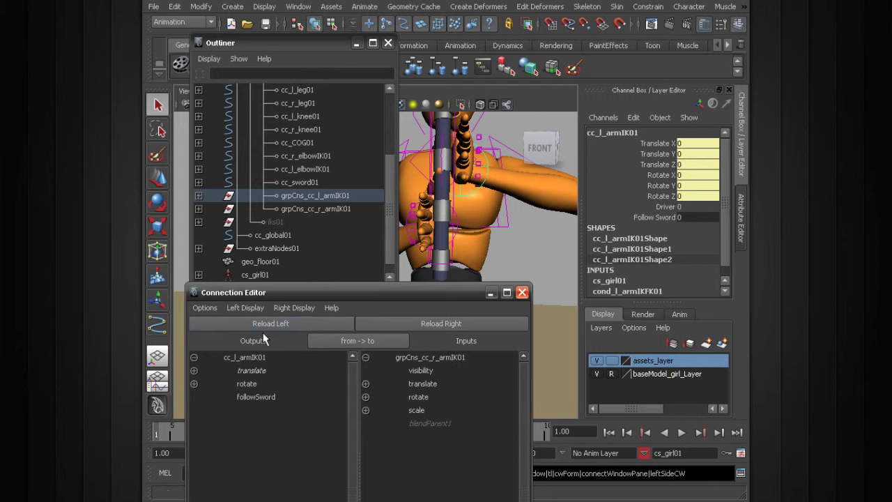
left_click(305, 196)
left_click(461, 320)
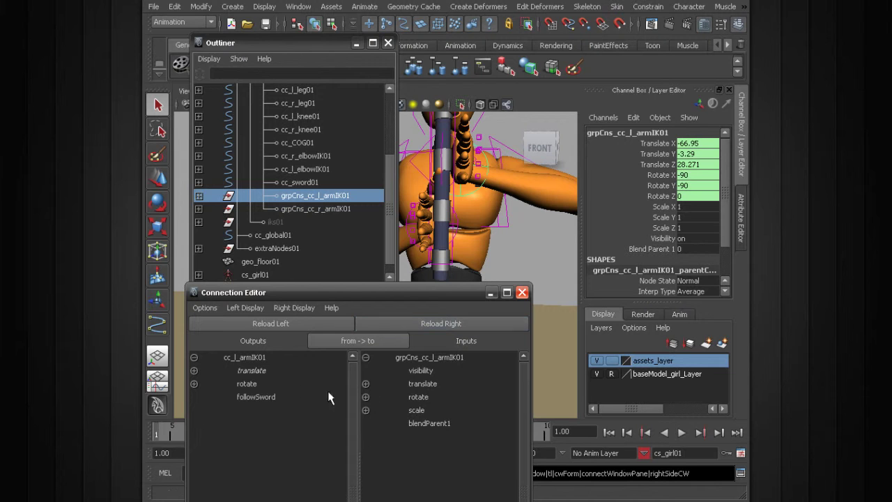
left_click(259, 397)
left_click(457, 424)
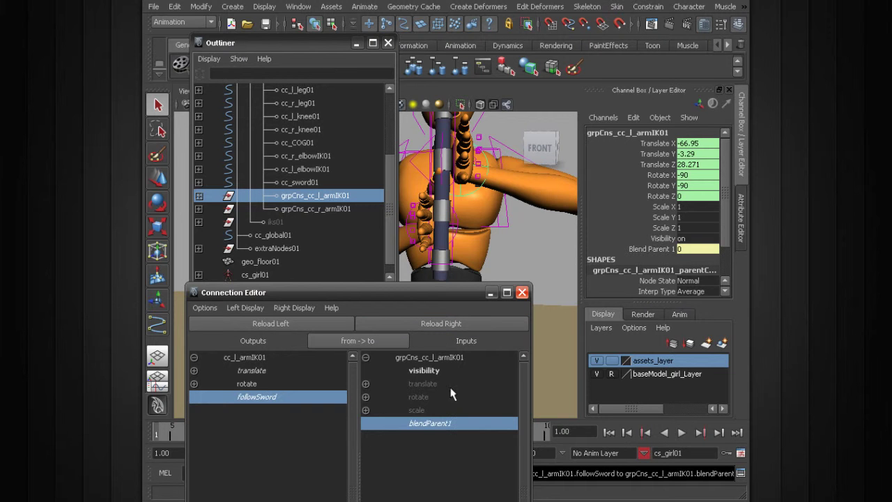
left_click(523, 294)
- Move the cc_sword01 control about 2.9 in X, -10.1 in Y and 3.2 in Z
middle_click_drag(489, 244, 488, 289, "alt")
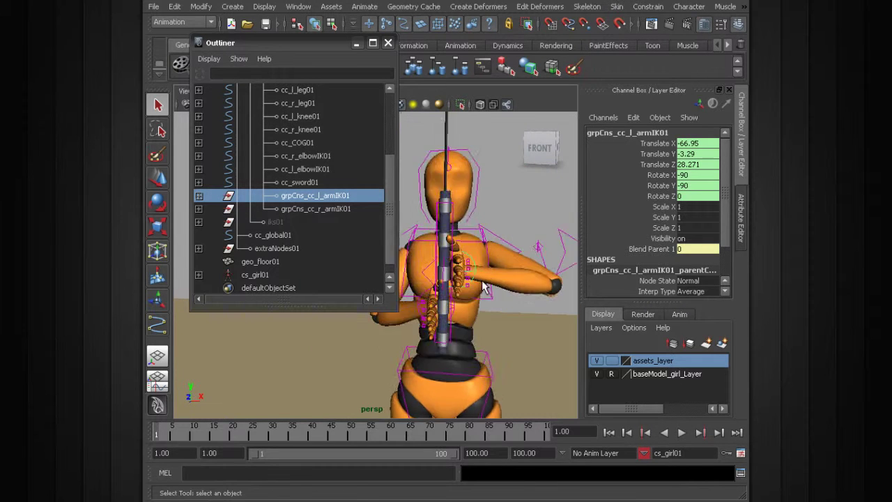
left_click_drag(411, 272, 474, 274, "alt")
scroll(466, 217, "up", 2)
left_click(465, 217)
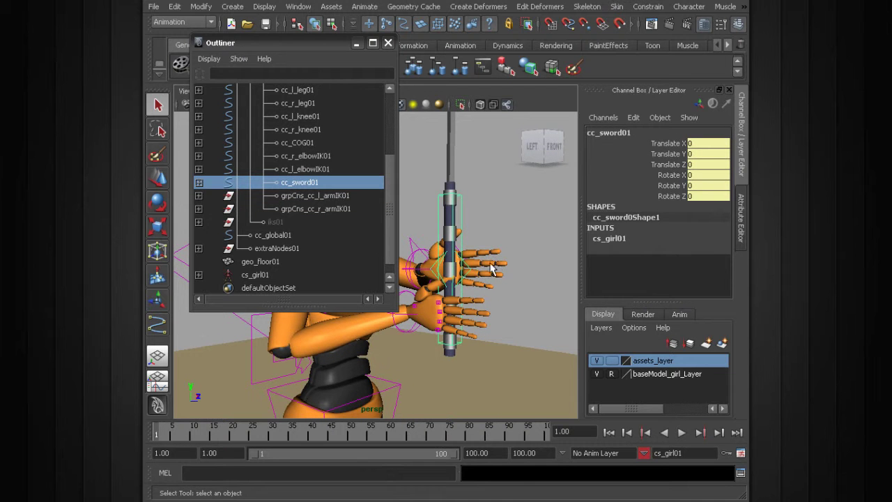
key("w")
left_click_drag(452, 268, 470, 313)
middle_click_drag(411, 331, 437, 312, "alt")
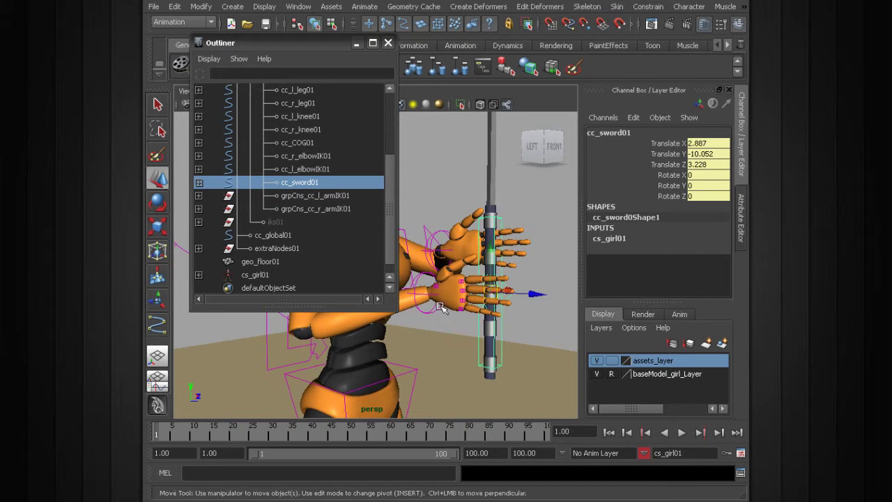
- Test the blend on cc_r_armIK01 by raising Follow Sword to 1 and setting it back to 0
left_click(437, 312)
left_click_drag(438, 312, 460, 307, "alt")
left_click(655, 217)
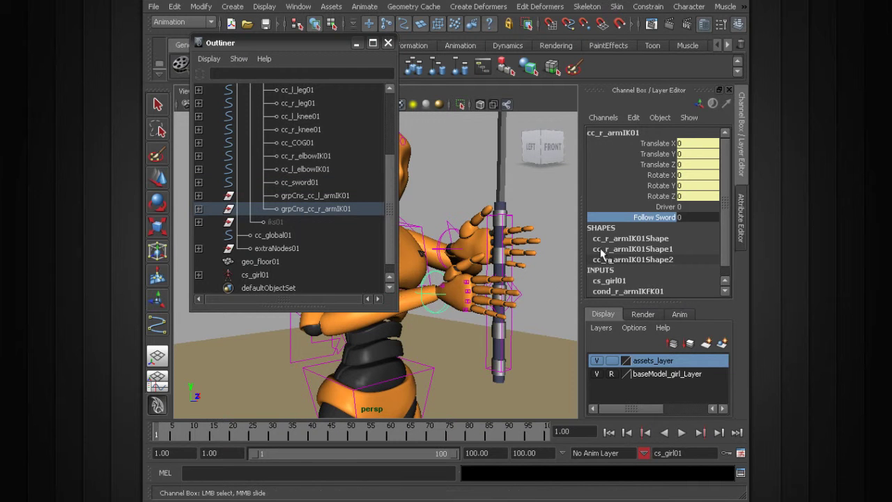
mouse_move(441, 331)
middle_mouse_down()
mouse_move(460, 330)
mouse_move(440, 331)
mouse_move(453, 326)
middle_mouse_up()
left_click_drag(454, 325, 474, 283, "alt")
left_click(486, 271)
left_click(666, 217)
middle_click_drag(453, 272, 413, 259)
left_click_drag(430, 277, 470, 312, "alt")
left_click(471, 312)
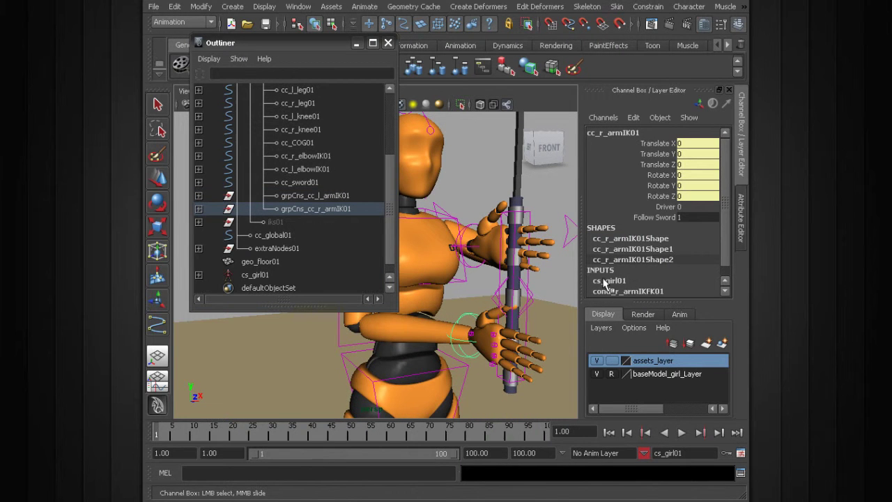
double_click(689, 218)
type("0")
key("Return")
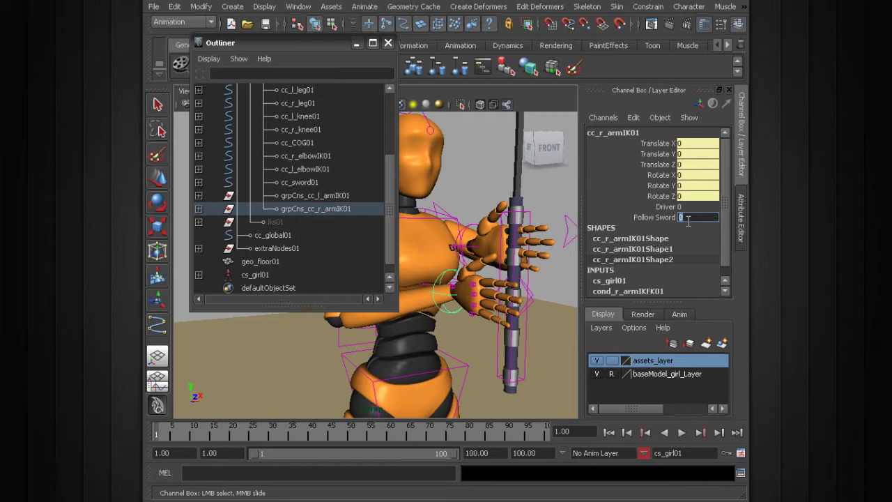
- Check the left and right arm IK controls in turn and minimize the Outliner
left_click(472, 235)
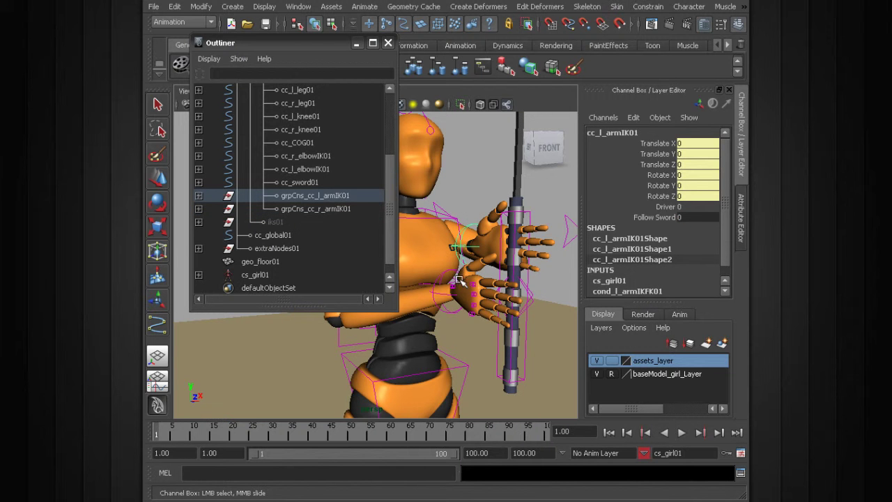
left_click(457, 315)
left_click_drag(460, 220, 422, 253, "alt")
right_click_drag(488, 274, 435, 241, "alt")
left_click(359, 43)
left_click(359, 44)
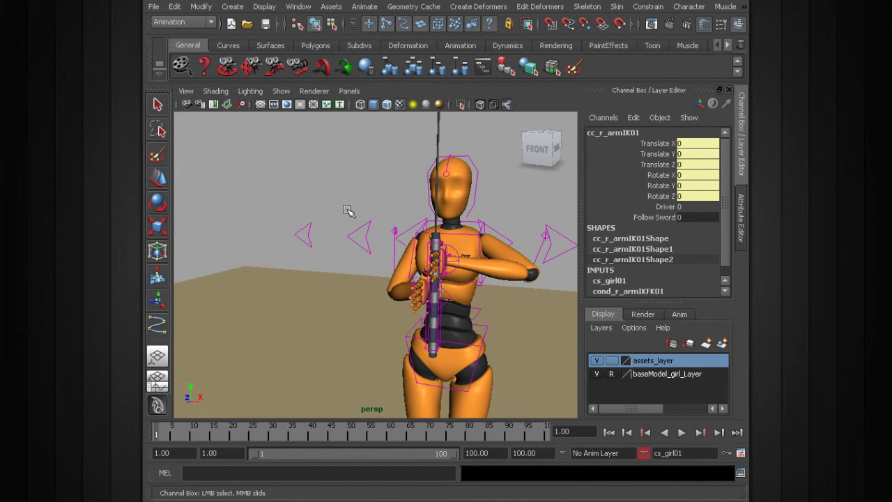
middle_click_drag(434, 269, 393, 264, "alt")
left_click_drag(392, 263, 350, 262, "alt")
right_click_drag(350, 262, 407, 277, "alt")
left_click(403, 272)
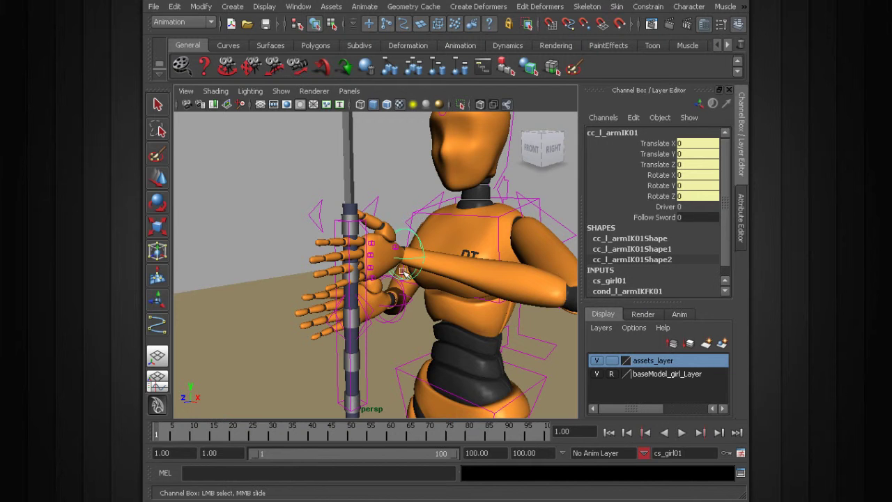
key("Up")
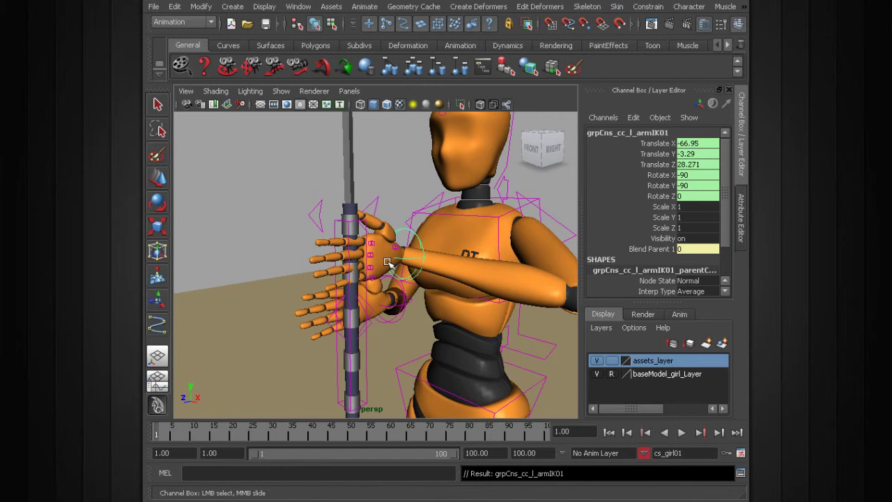
left_click(400, 320, "shift")
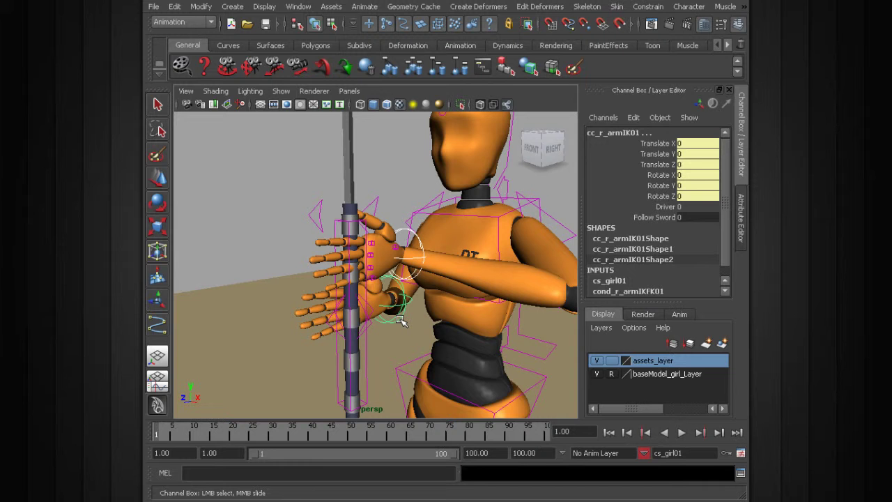
key("Up")
left_click_drag(400, 319, 384, 311, "alt")
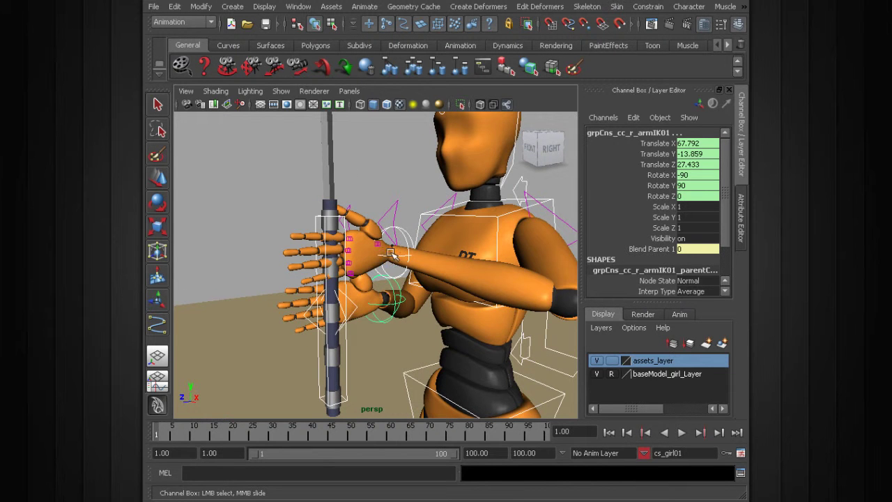
- Select the parent groups of both arm IK controls and set all their translate and rotate channels to 0
left_click(400, 230)
left_click(388, 321, "shift")
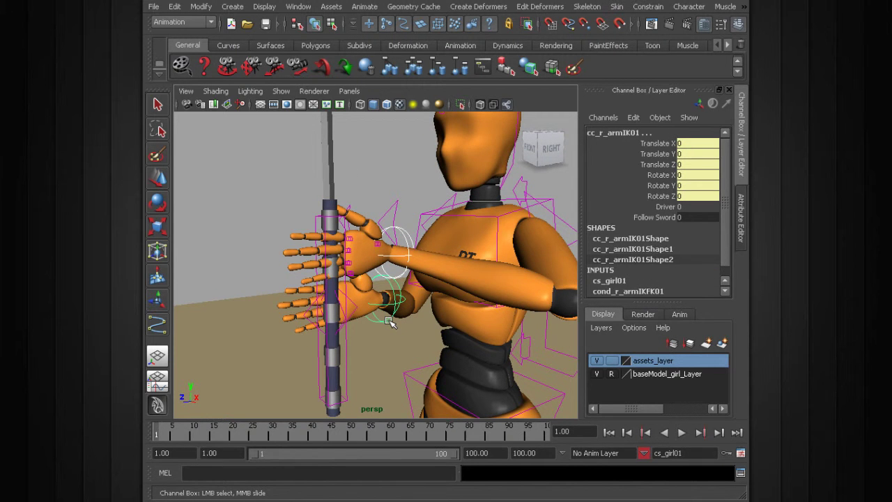
key("Up")
left_click(531, 149)
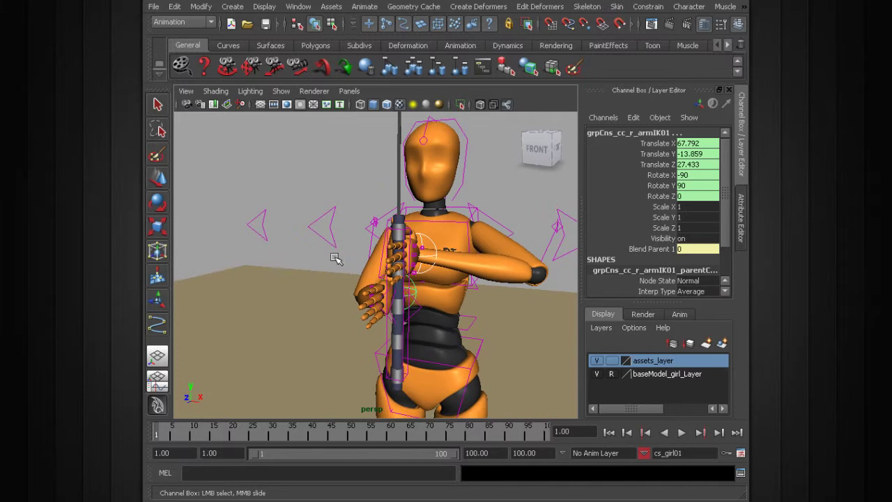
left_click_drag(690, 143, 687, 196)
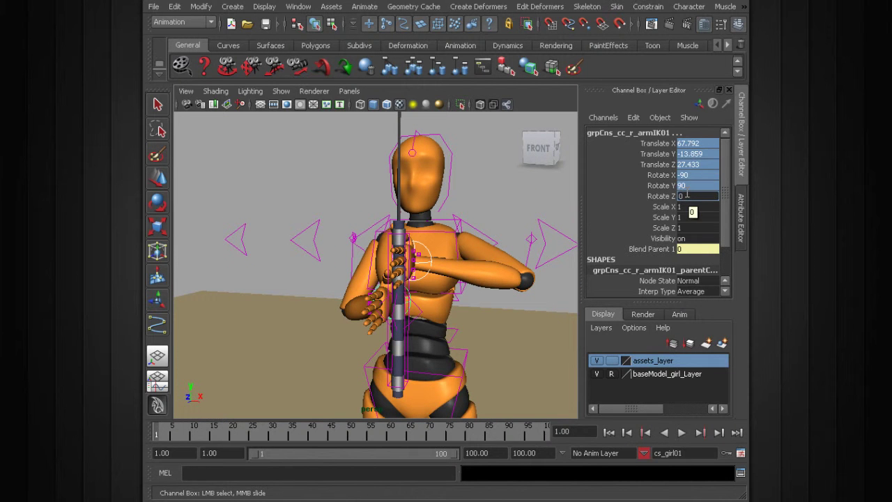
key("Return")
right_click_drag(482, 267, 394, 268, "alt")
left_click_drag(395, 268, 402, 268, "alt")
right_click_drag(401, 268, 420, 266, "alt")
left_click_drag(431, 277, 450, 278, "alt")
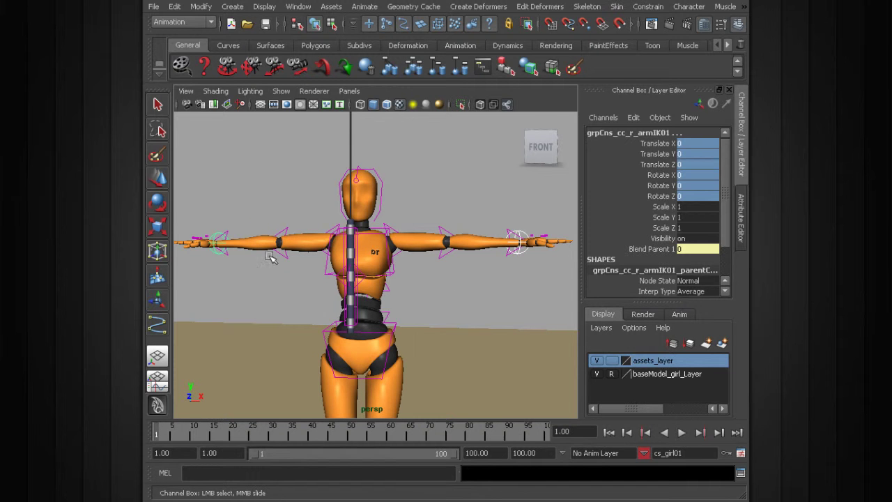
left_click_drag(271, 279, 304, 332, "alt")
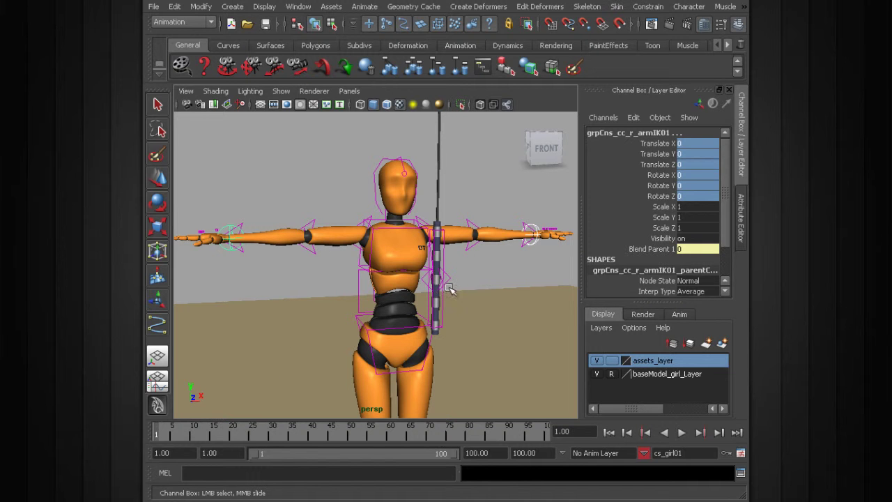
left_click_drag(366, 272, 276, 311, "alt")
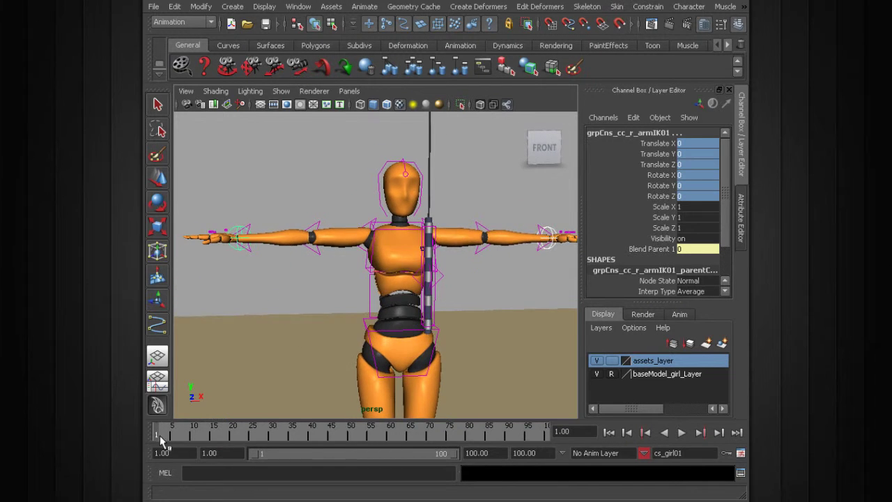
- Set the animation start time to 0, move the current time to frame 0, and set the start time back to 1
left_click(219, 454)
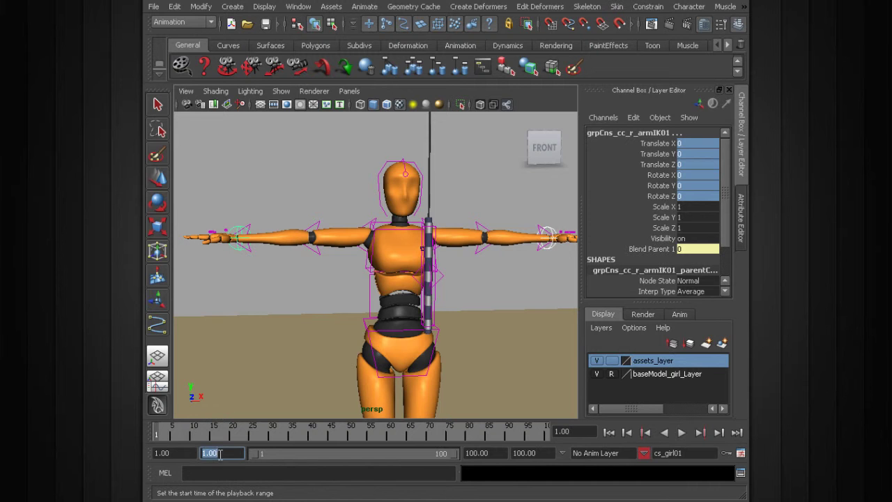
left_click(186, 452)
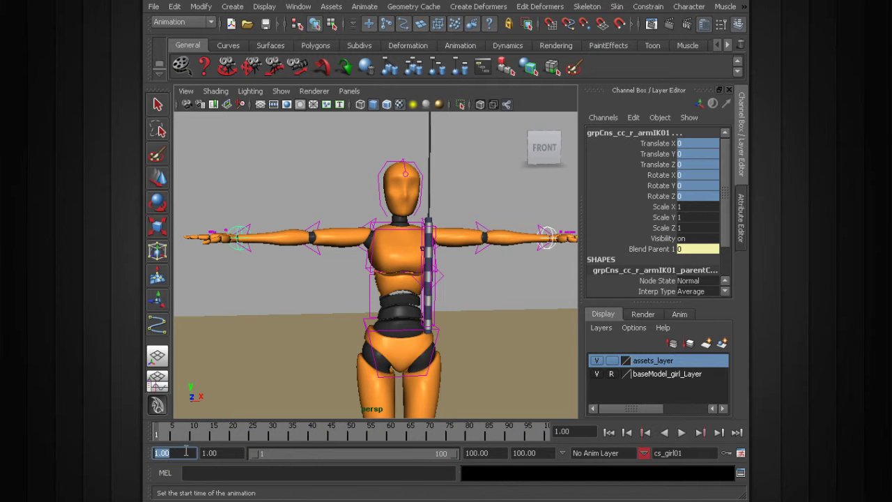
key("Return")
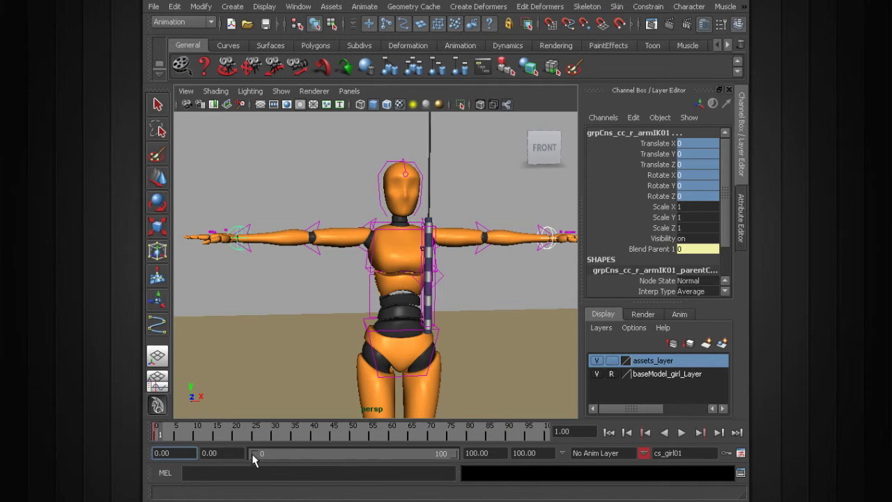
left_click(156, 434)
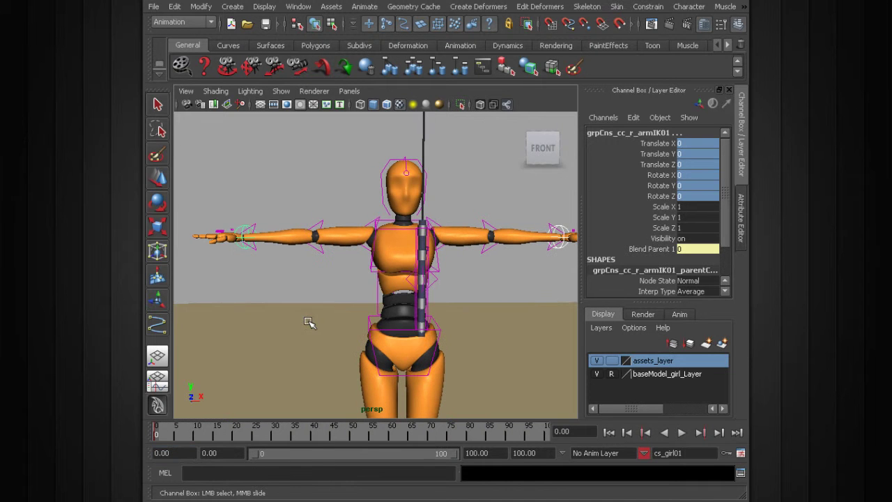
left_click(182, 452)
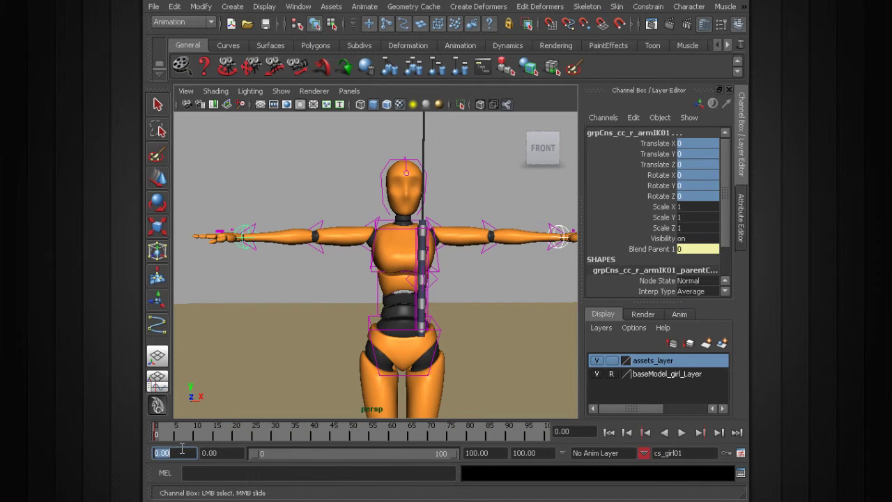
type("1")
key("Return")
- Select cc_r_armIK01 and cc_l_armIK01 together and raise their Follow Sword value to 1
left_click(258, 200)
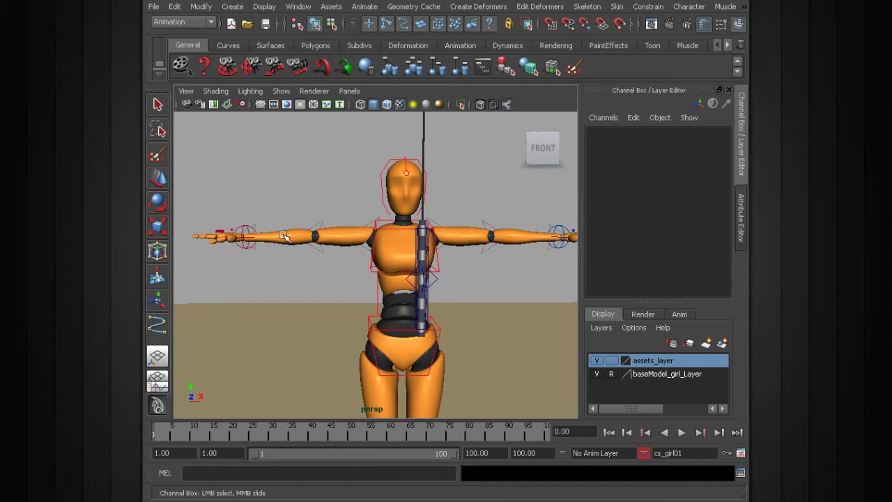
left_click(243, 247)
left_click_drag(283, 261, 285, 280, "alt")
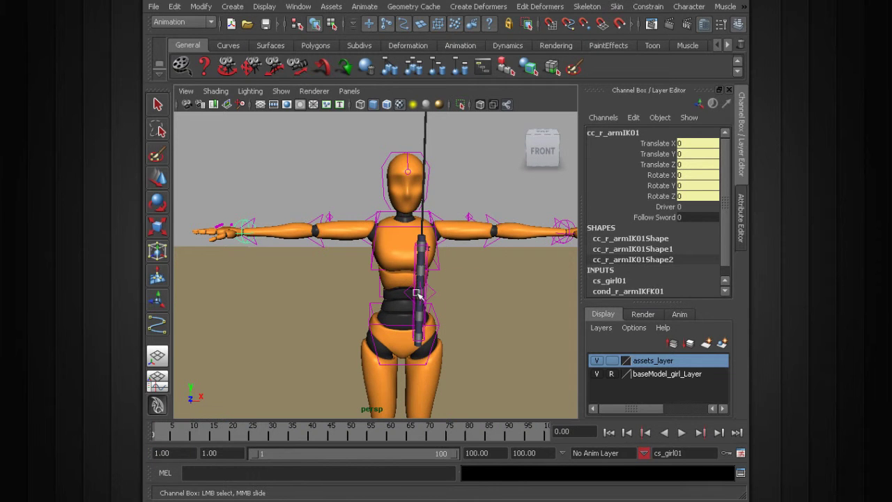
left_click(559, 249, "shift")
key("ctrl+z")
left_click_drag(538, 258, 514, 230, "alt")
left_click(541, 231, "shift")
left_click(640, 220)
middle_click_drag(434, 204, 465, 190)
left_click_drag(464, 190, 381, 272, "alt")
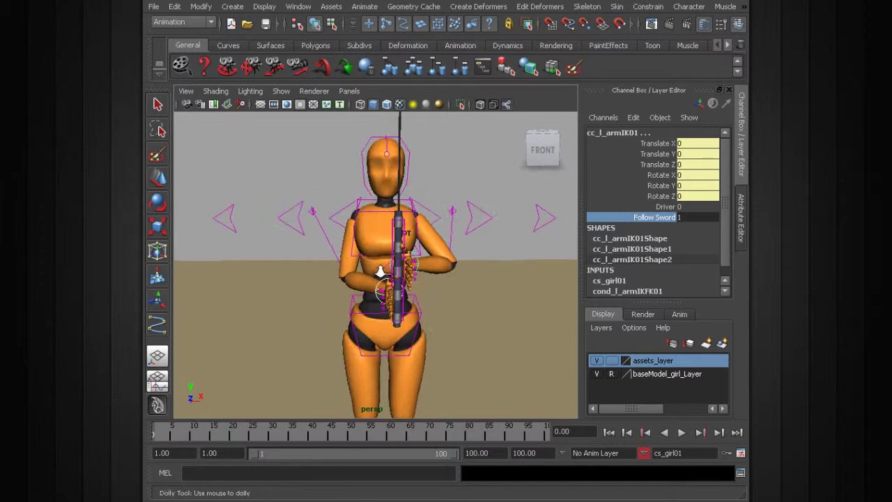
- Try moving cc_r_armIK01 2.3 in Y and rotating it about 12.8 degrees in Z, and undo both changes
right_click_drag(381, 273, 417, 209, "alt")
middle_click_drag(417, 209, 394, 169, "alt")
left_click_drag(356, 188, 386, 230, "alt")
right_click_drag(387, 230, 403, 239, "alt")
left_click(396, 226)
left_click_drag(413, 241, 357, 277, "alt")
key("w")
key("e")
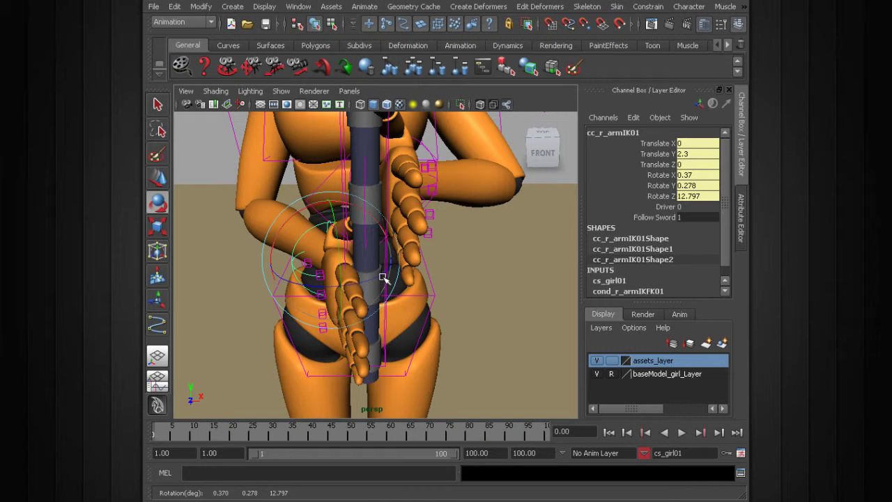
key("ctrl+z")
key("ctrl+z")
key("ctrl+z")
key("ctrl+z")
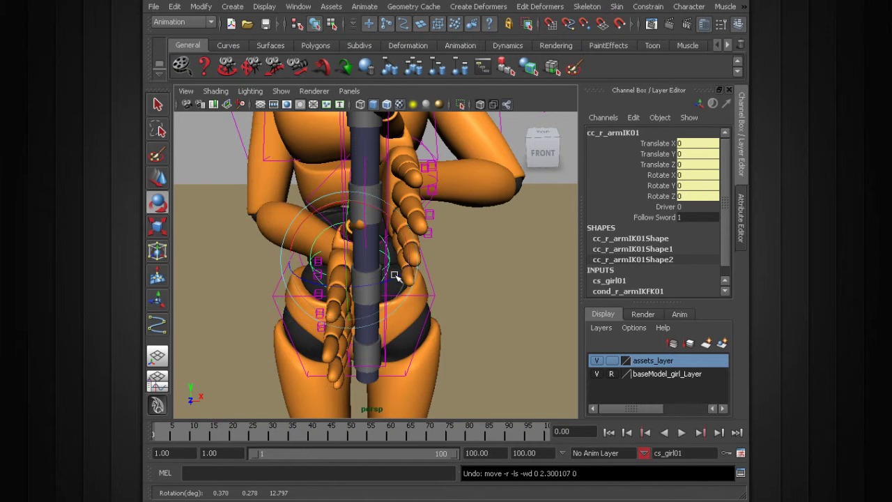
- Clear the selection and set the display type of assets_layer to Reference
right_click_drag(471, 269, 342, 183, "alt")
middle_click_drag(364, 209, 363, 228, "alt")
left_click(249, 144)
left_click_drag(269, 230, 436, 247, "alt")
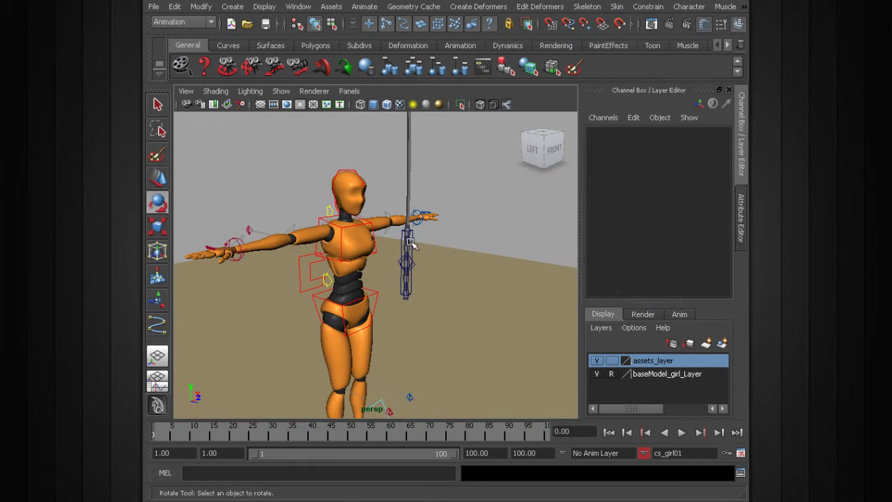
left_click(410, 241)
left_click(447, 188)
left_click_drag(447, 187, 566, 341, "alt")
left_click(612, 361)
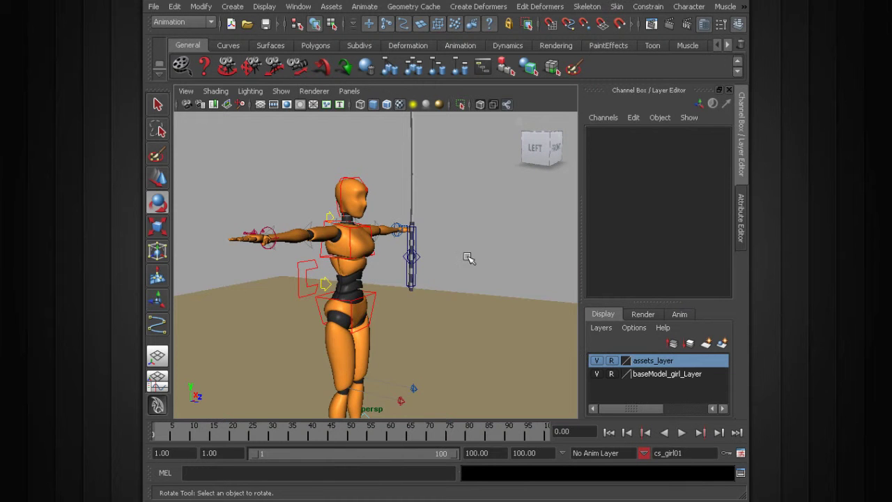
left_click_drag(450, 237, 470, 255, "alt")
right_click_drag(470, 255, 398, 216, "alt")
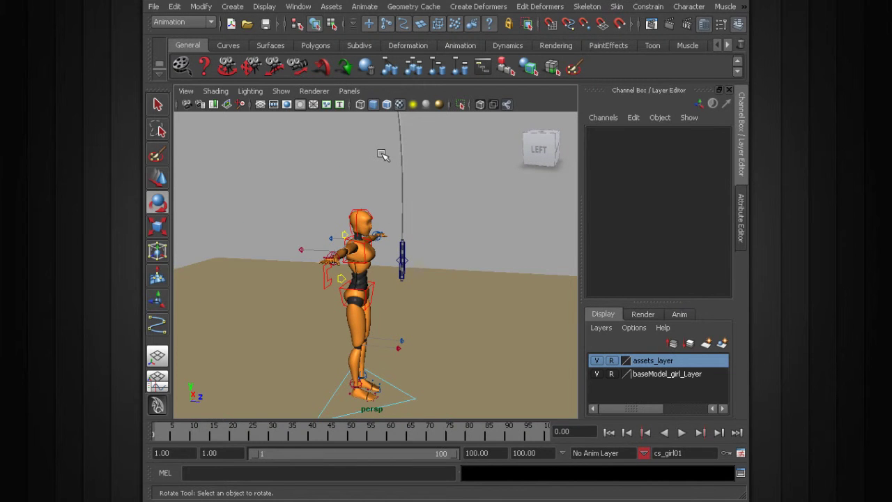
- Try rotating cc_sword01 about 12.2 degrees in X and moving it, and undo both changes
left_click_drag(452, 256, 420, 241, "alt")
mouse_move(419, 241)
right_mouse_down("alt")
mouse_move(403, 240)
mouse_move(418, 235)
right_mouse_up("alt")
middle_click_drag(419, 235, 404, 244, "alt")
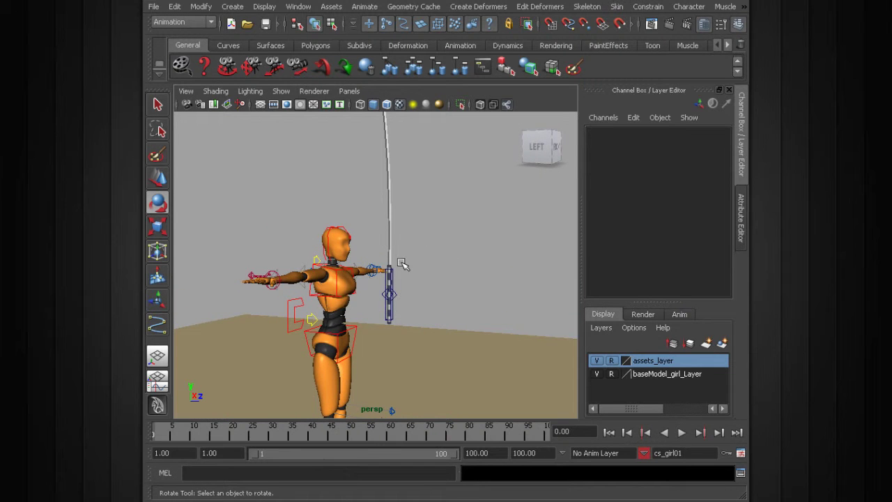
left_click(391, 272)
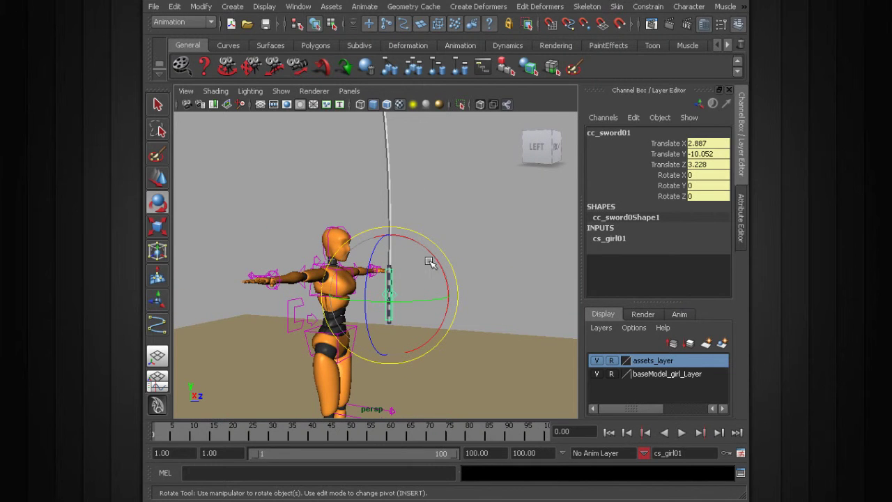
left_click_drag(429, 262, 427, 249)
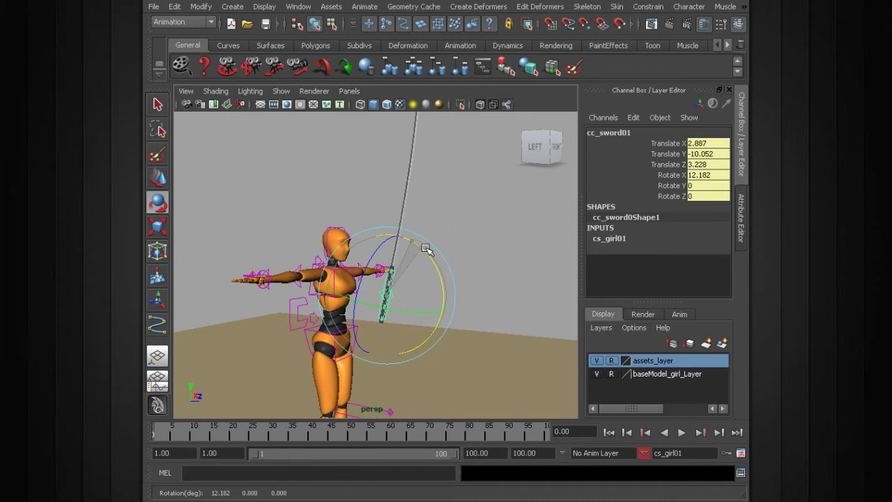
key("w")
left_click_drag(396, 299, 403, 273)
key("ctrl+z")
key("ctrl+z")
key("ctrl+z")
key("ctrl+z")
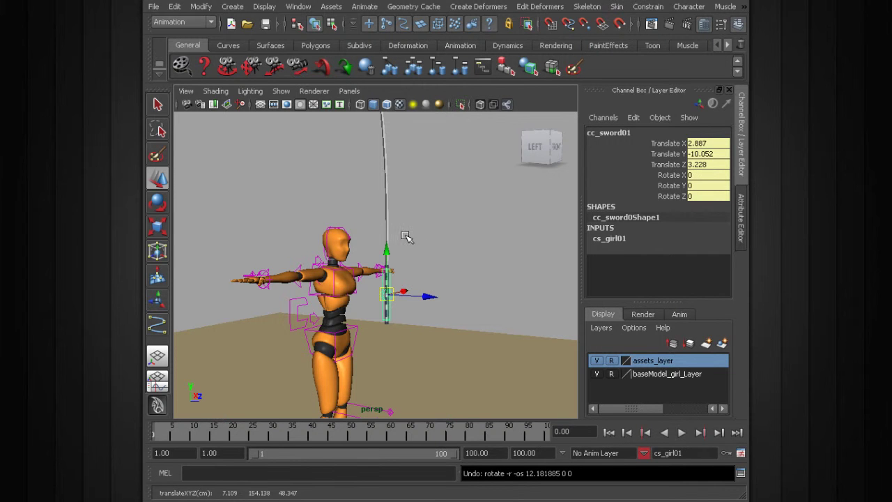
key("ctrl+z")
- Set Translate X, Y and Z of cc_sword01 to 0 and clear the selection
left_click(390, 287)
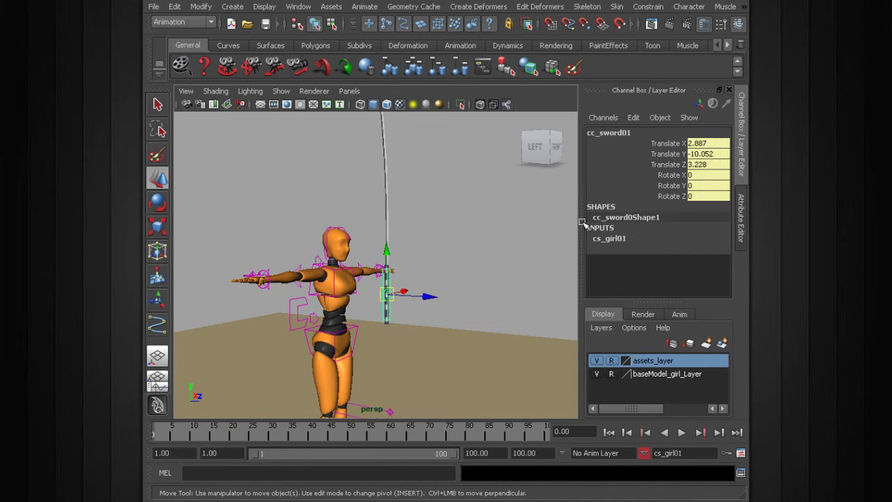
left_click_drag(701, 143, 702, 164)
type("0")
key("Return")
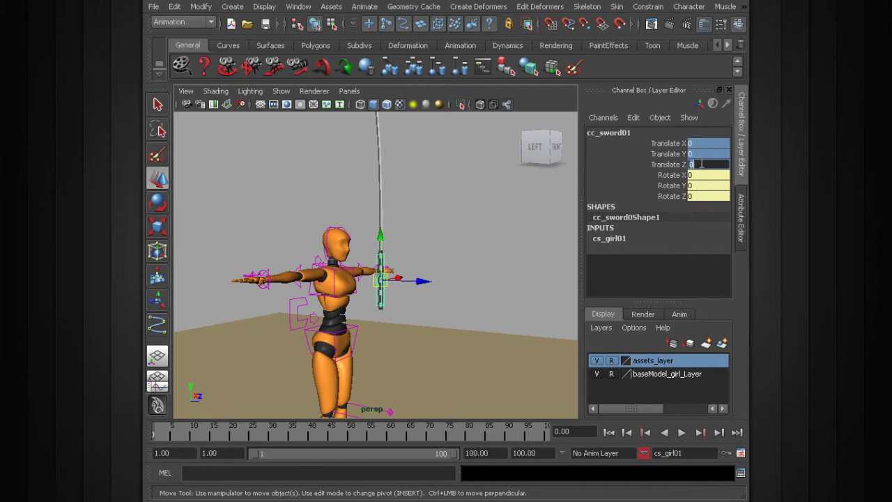
left_click(454, 227)
- Inspect the sword blade up to its tip and create a locator in the scene
left_click_drag(437, 297, 384, 220, "alt")
left_click_drag(363, 264, 361, 173, "alt")
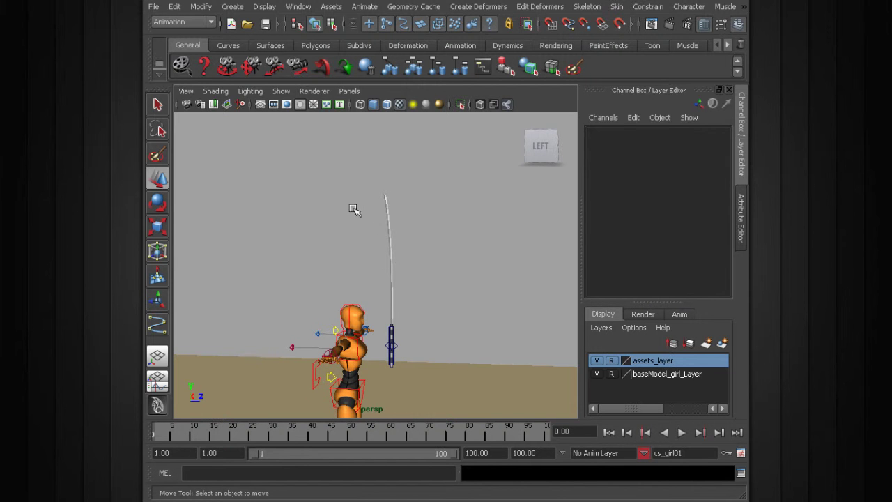
right_click_drag(354, 210, 392, 223, "alt")
middle_click_drag(393, 223, 384, 156, "alt")
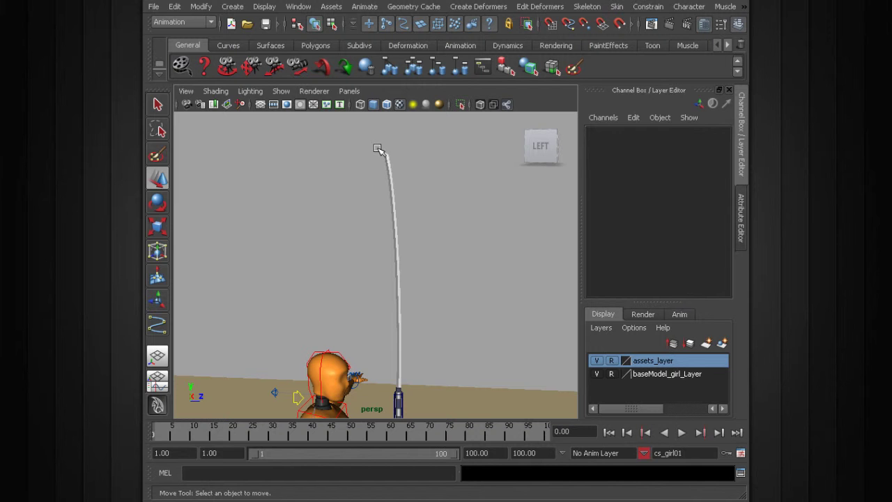
left_click_drag(426, 221, 325, 202, "alt")
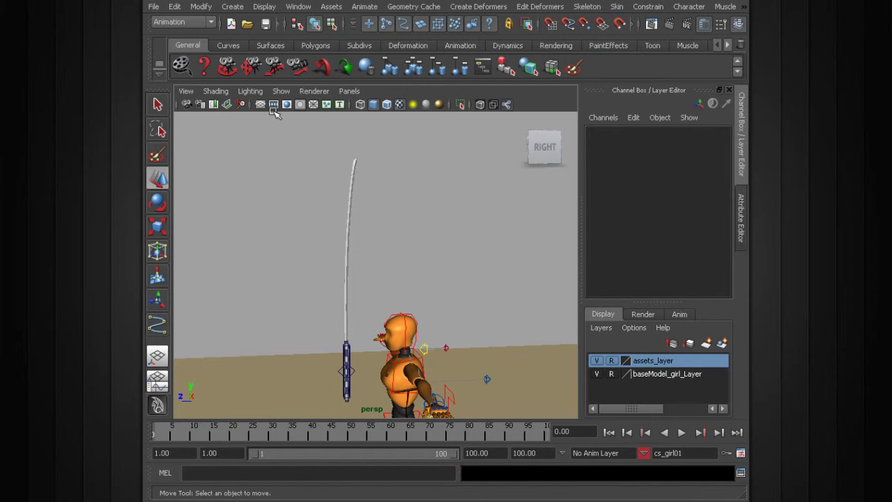
left_click(200, 7)
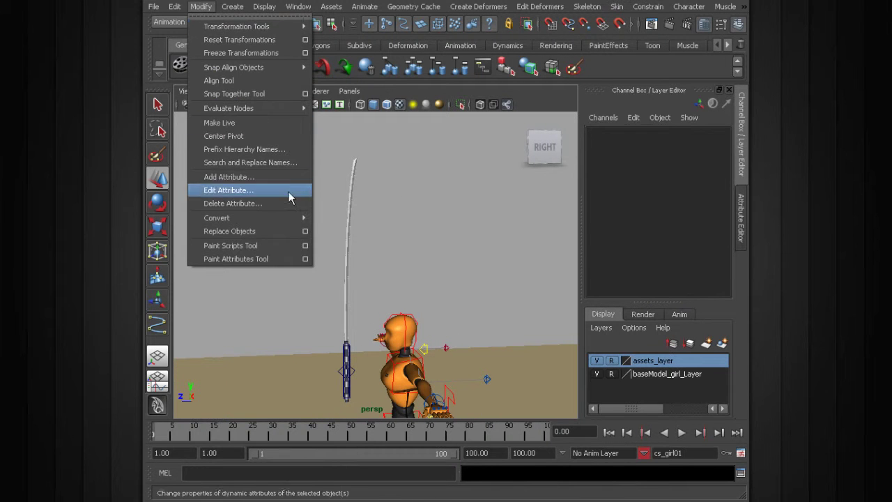
mouse_move(232, 14)
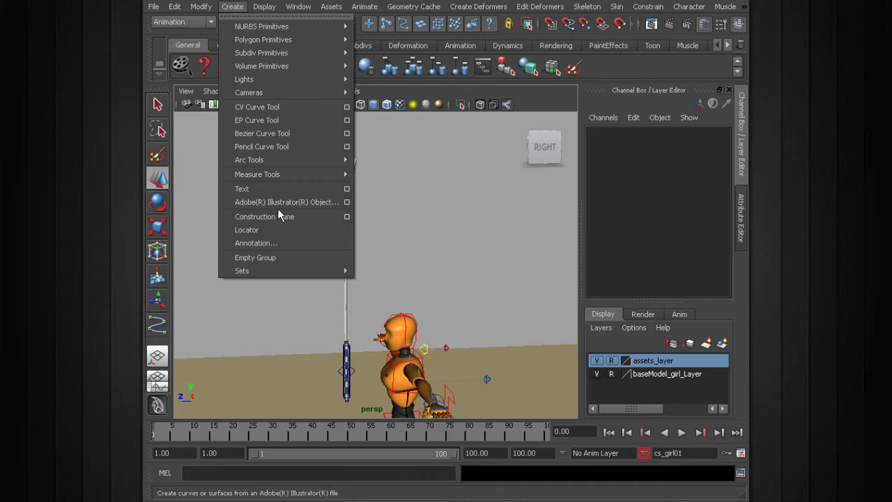
left_click(273, 226)
- Move the locator up beside the sword handle, to about -30.2, 150.9, 97.7, and enlarge its local scale on all three axes
left_click_drag(361, 277, 354, 241, "alt")
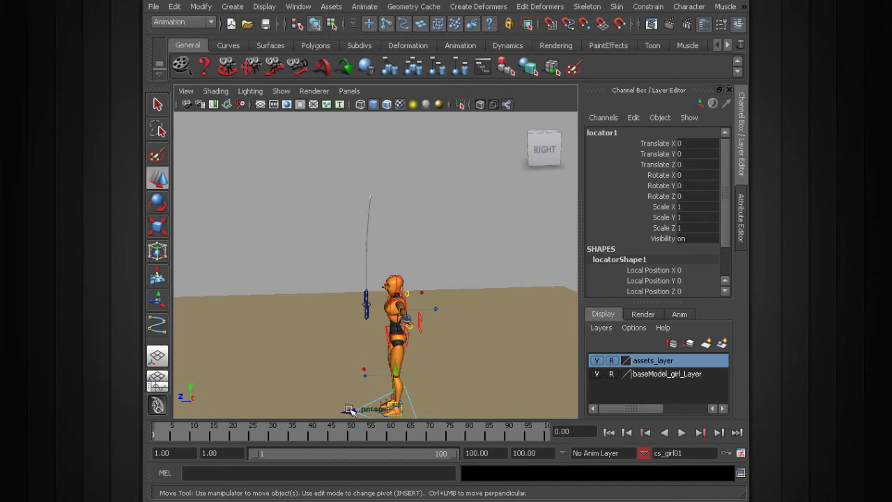
left_click_drag(331, 312, 368, 271, "alt")
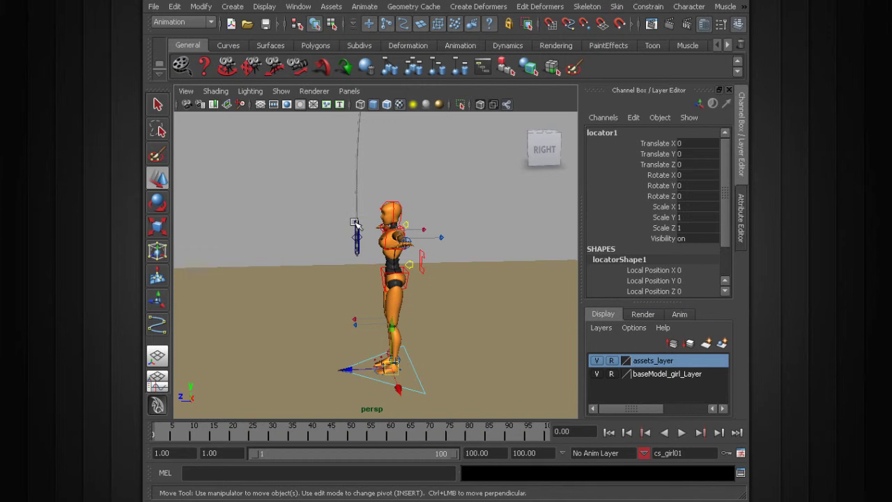
left_click_drag(341, 368, 361, 241)
scroll(718, 248, "down", 2)
left_click_drag(655, 264, 663, 287)
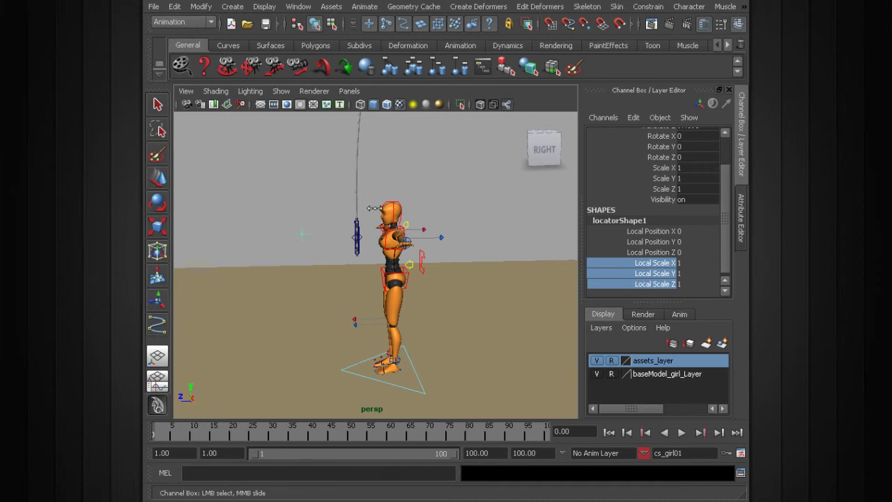
middle_click_drag(430, 206, 402, 204)
- Select cc_sword01 and the new locator, and point-constrain the locator to the sword control
right_click_drag(311, 209, 357, 228, "alt")
middle_click_drag(357, 227, 383, 273, "alt")
left_click(370, 241)
key("q")
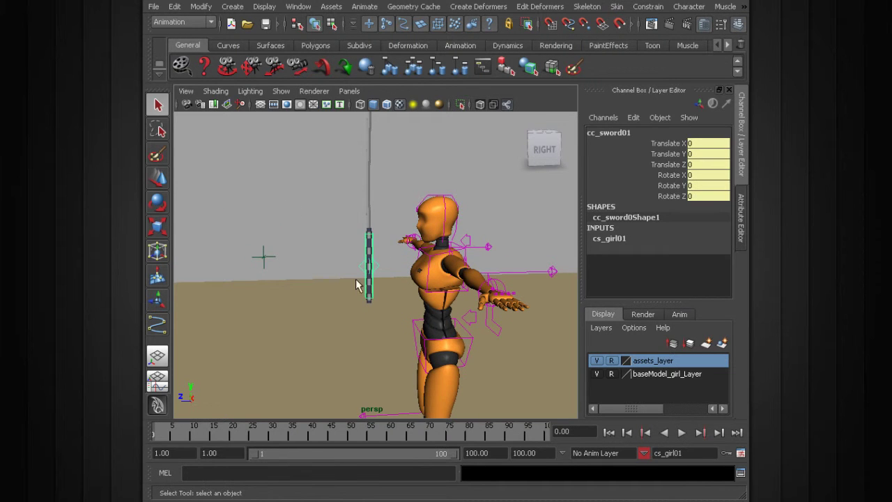
left_click_drag(244, 244, 286, 266, "shift")
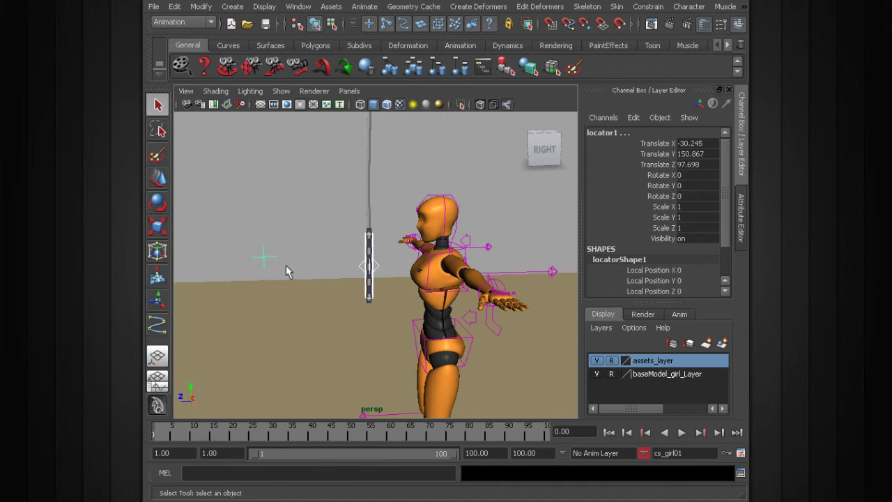
left_click(649, 6)
left_click(658, 28)
- Delete locator1_pointConstraint1 from beneath the locator in the Outliner and close the Outliner
right_click_drag(412, 294, 338, 216, "alt")
middle_click_drag(328, 198, 340, 271, "alt")
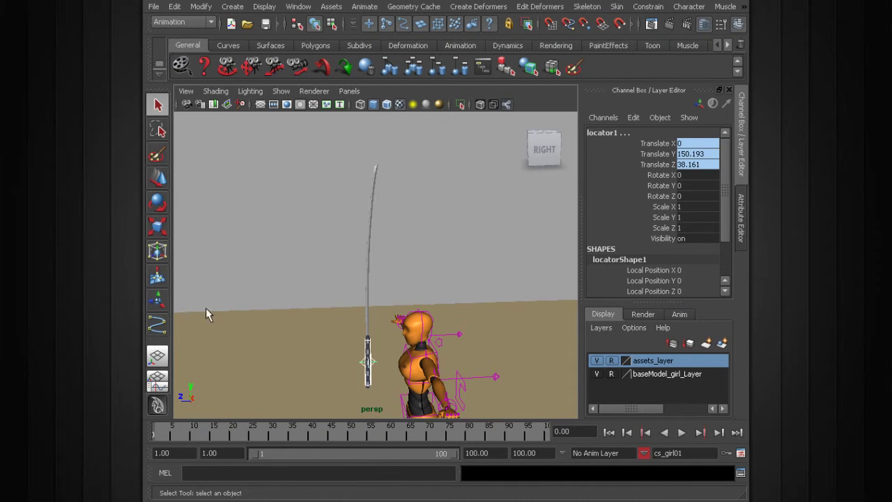
left_click(314, 500)
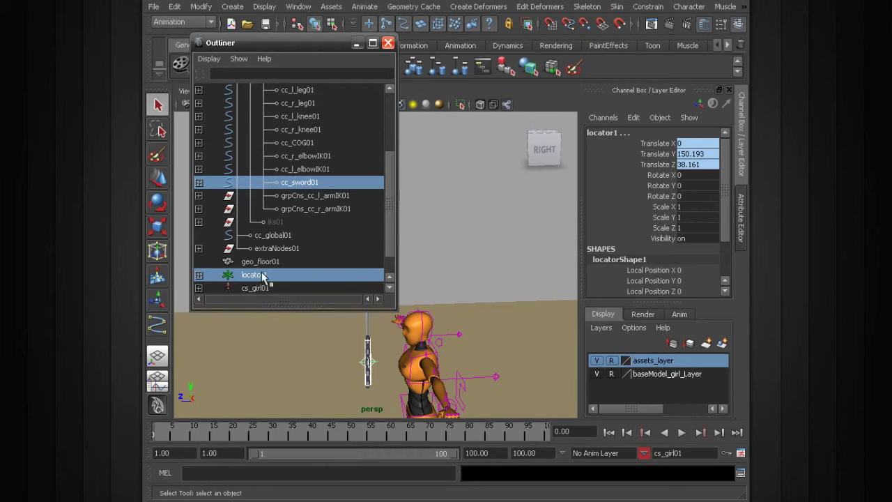
left_click(200, 276)
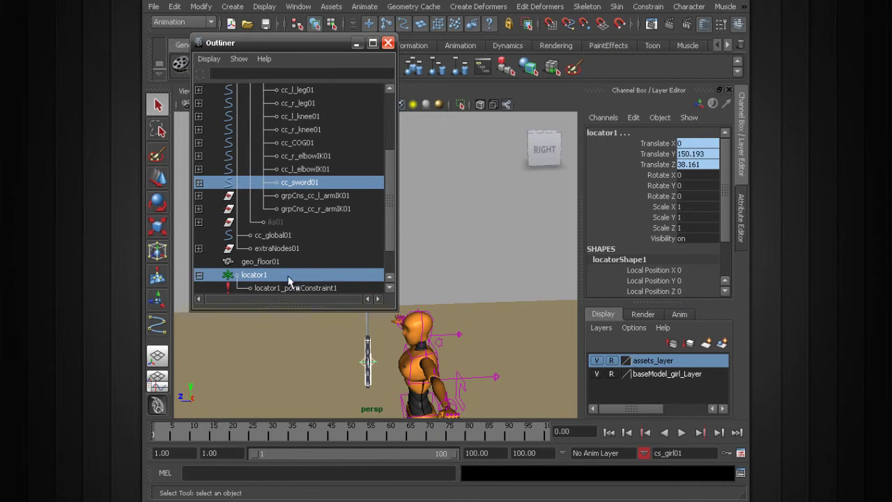
scroll(390, 245, "down", 1)
left_click(317, 275)
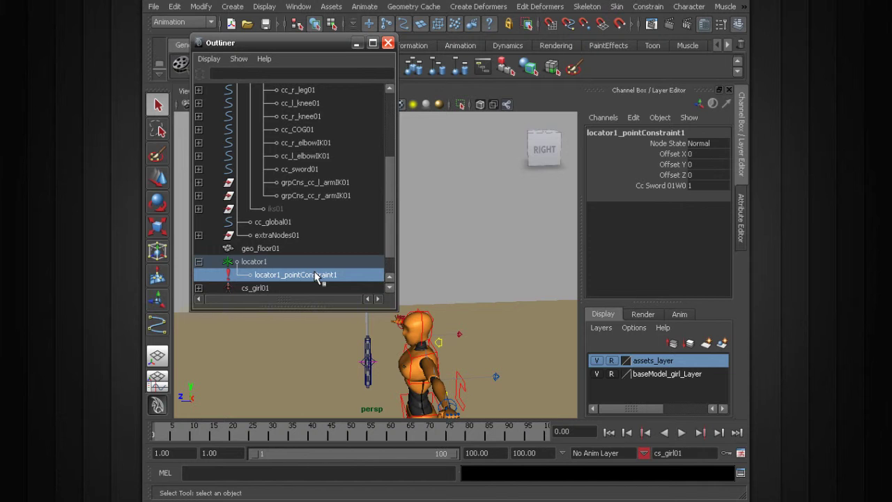
key("Delete")
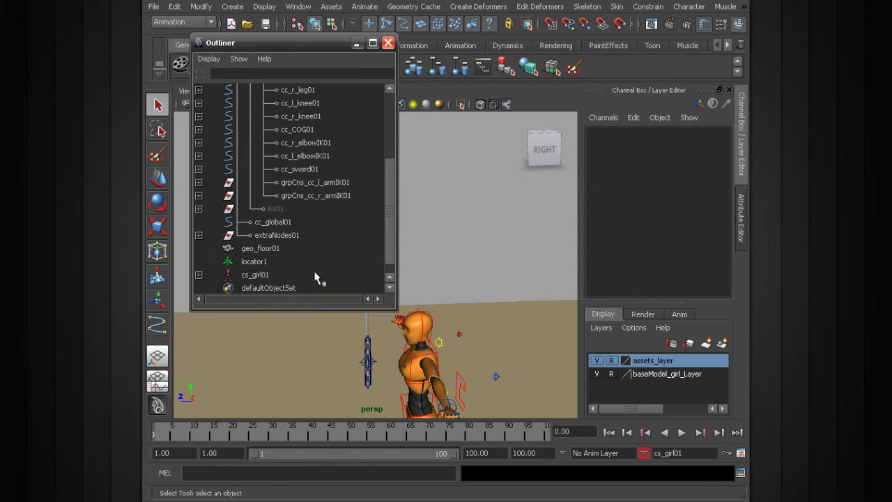
left_click(388, 43)
- Move the locator onto the tip of the sword blade, at about Y 289.3 and Z 31.2
left_click_drag(372, 386, 354, 74, "alt")
left_click(363, 305)
key("w")
middle_click_drag(393, 152, 417, 274, "alt")
scroll(421, 268, "up", 3)
left_click_drag(304, 229, 326, 226)
left_click(372, 149)
key("ctrl+z")
left_click_drag(375, 184, 374, 163)
left_click_drag(336, 213, 337, 208)
left_click_drag(376, 160, 378, 155)
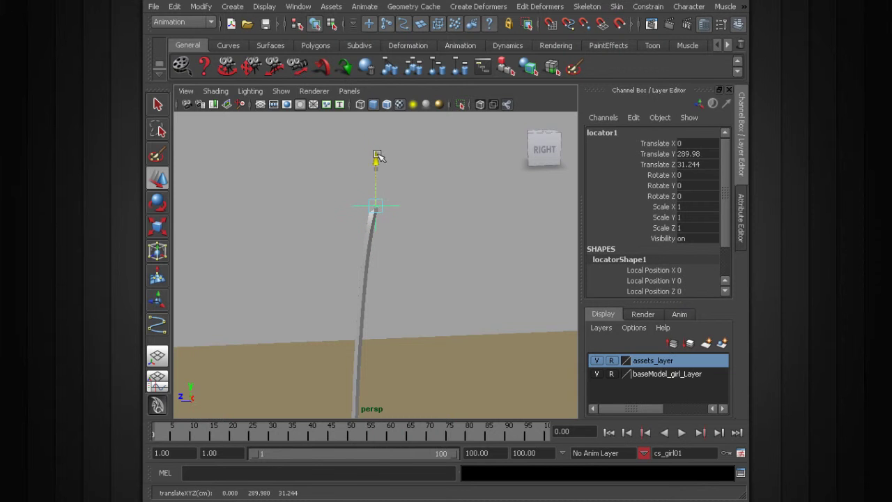
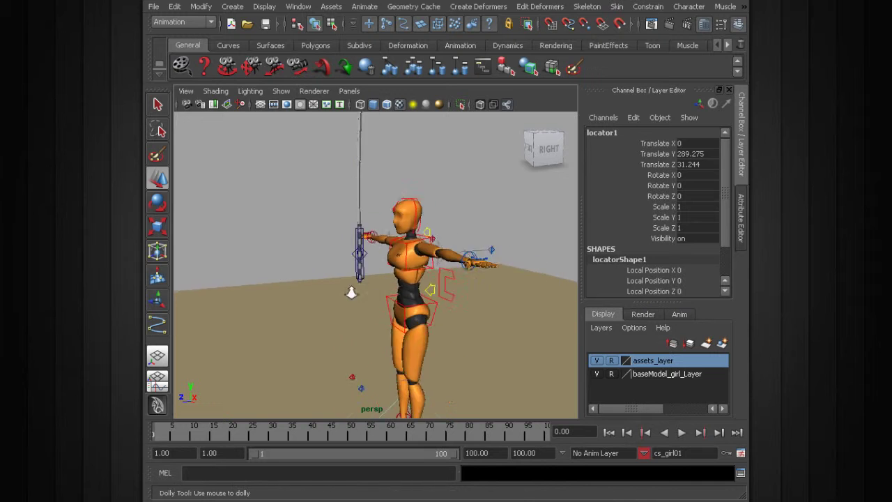
- Try rotating the control at the sword handle, undo the rotation, and clear the selection
left_click(353, 244)
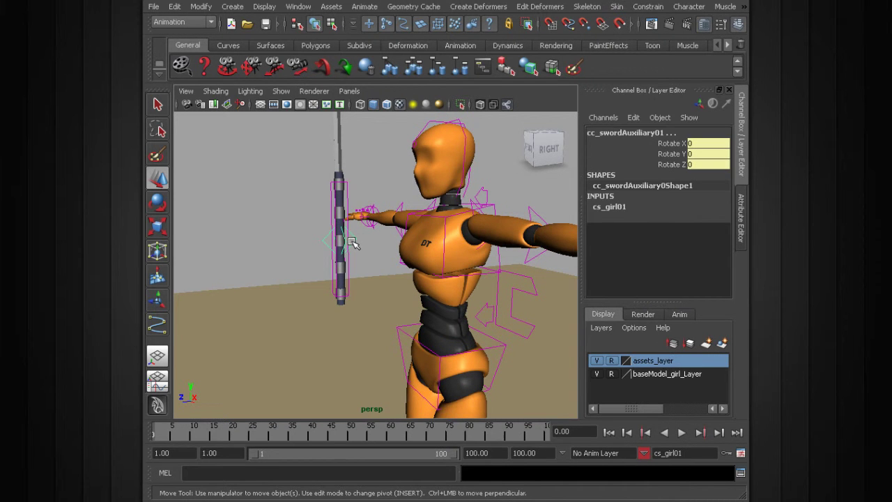
key("ctrl+z")
right_click_drag(376, 208, 241, 164, "alt")
middle_click_drag(271, 163, 290, 277, "alt")
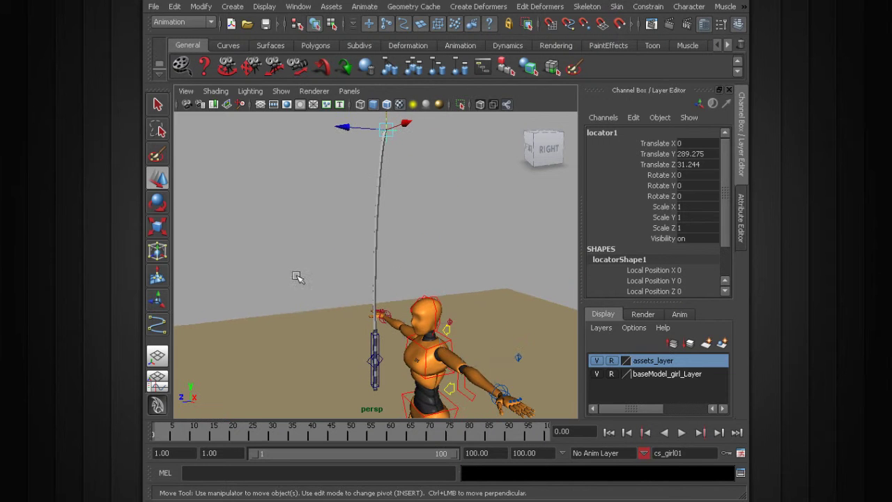
left_click(387, 346)
right_click_drag(320, 335, 390, 439, "alt")
middle_click_drag(390, 439, 367, 316, "alt")
left_click(370, 300)
right_click_drag(369, 299, 341, 304, "alt")
key("e")
left_click_drag(370, 347, 339, 286)
key("ctrl+z")
left_click(300, 232)
- Rename the locator at the blade tip to locArc_sword01
right_click_drag(300, 233, 426, 286, "alt")
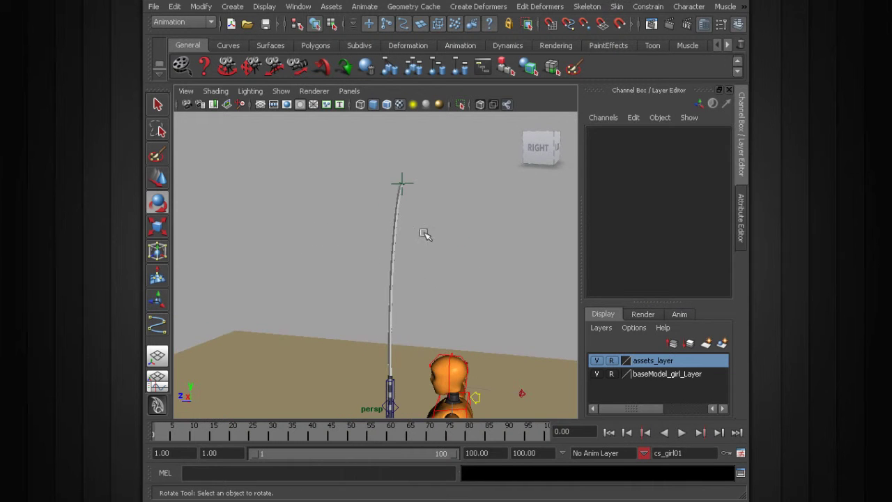
left_click(417, 180)
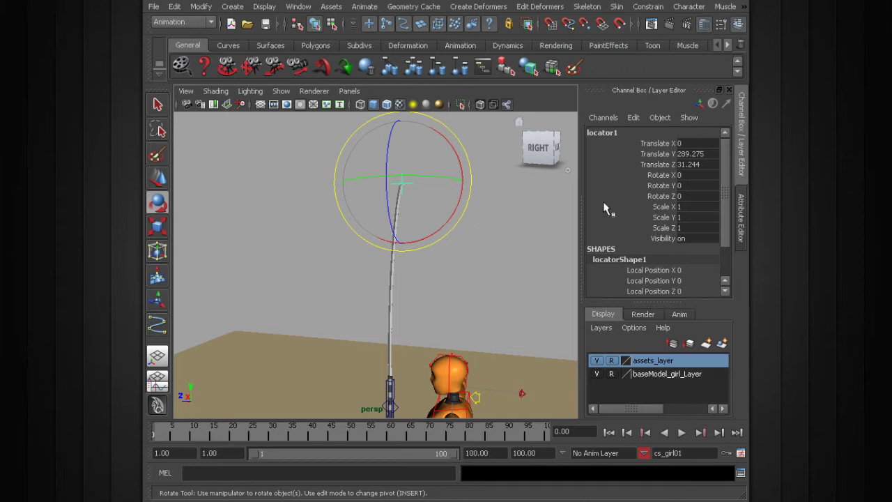
double_click(612, 133)
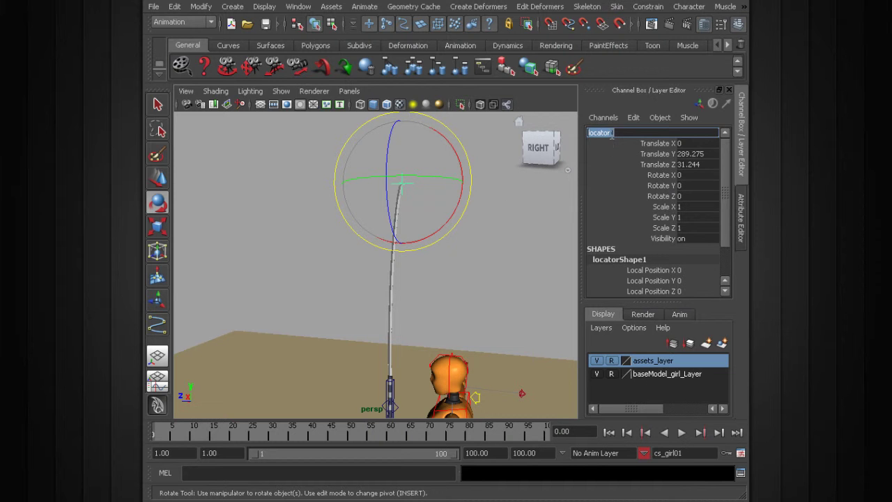
type("locArc_sword01")
key("Return")
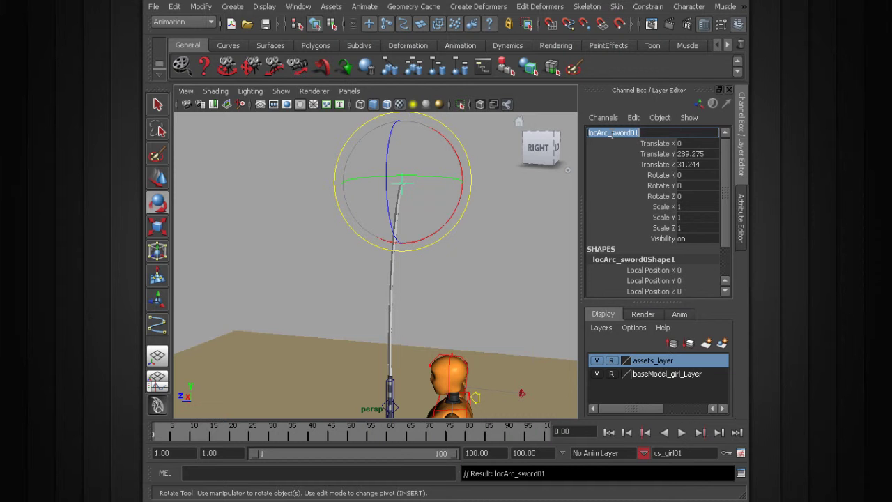
- Add a displayable numeric attribute named arcs to the cc_sword01 control
left_click(553, 137)
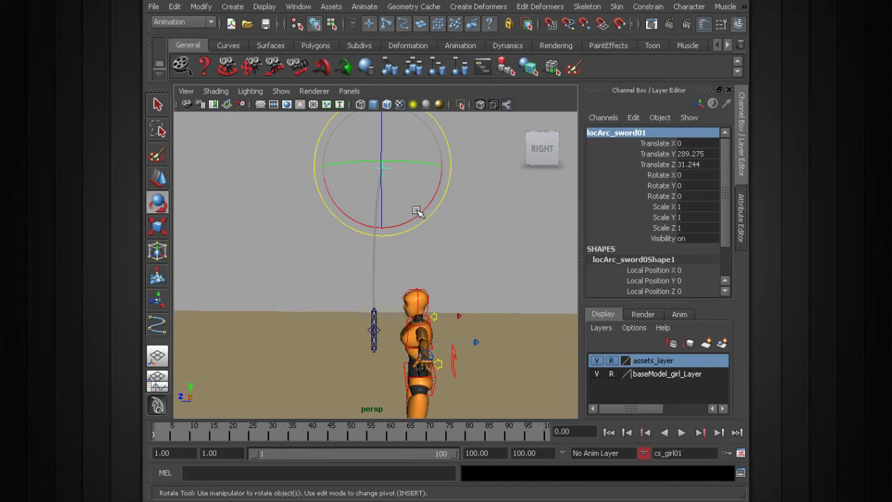
right_click_drag(291, 314, 359, 327, "alt")
middle_click_drag(359, 327, 342, 272, "alt")
right_click_drag(341, 272, 372, 318, "alt")
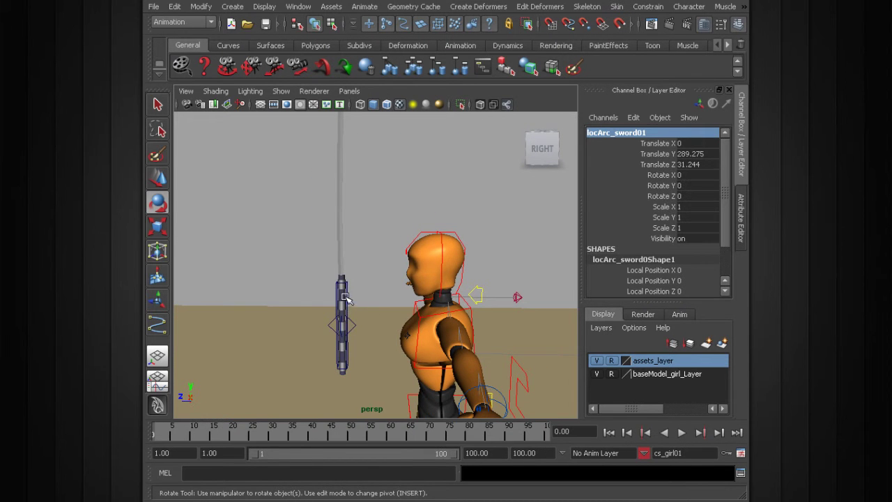
left_click(345, 299)
right_click_drag(380, 300, 314, 262, "alt")
middle_click_drag(314, 262, 318, 314, "alt")
right_click_drag(318, 314, 315, 264, "alt")
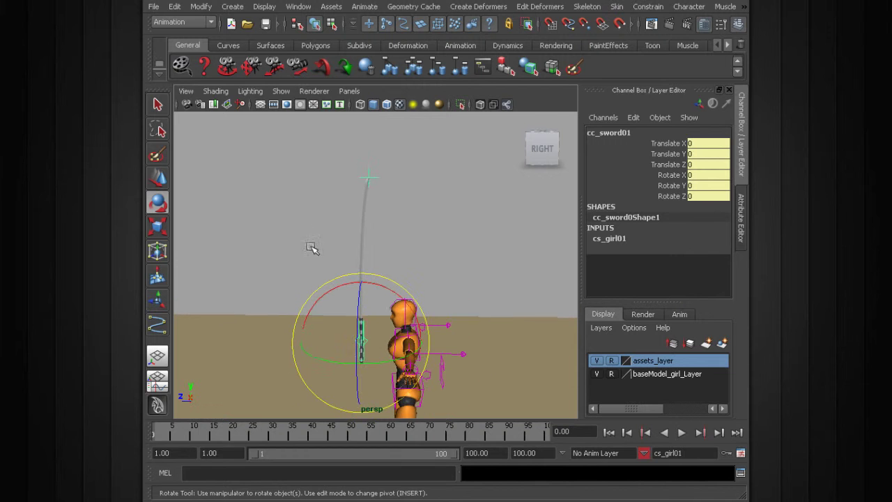
left_click(202, 8)
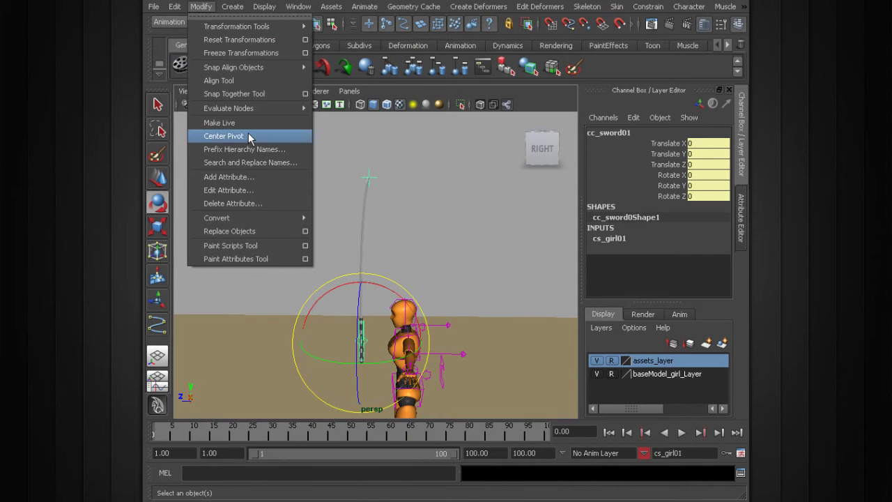
left_click(253, 177)
left_click(350, 144)
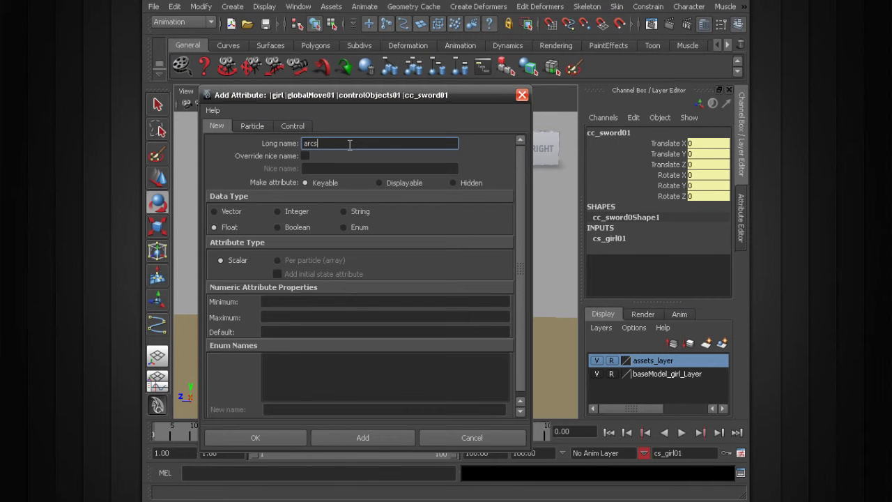
left_click(376, 435)
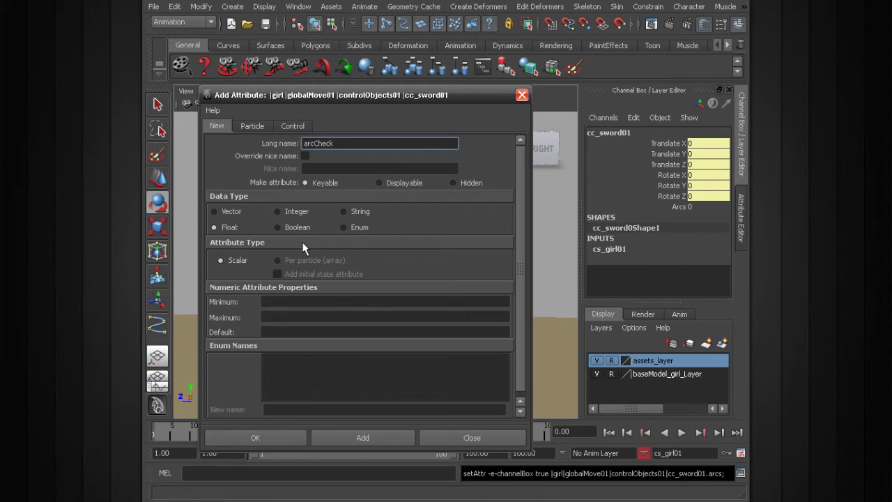
- Add a keyable Boolean attribute named arcCheck to the cc_sword01 control
left_click(288, 230)
left_click(269, 437)
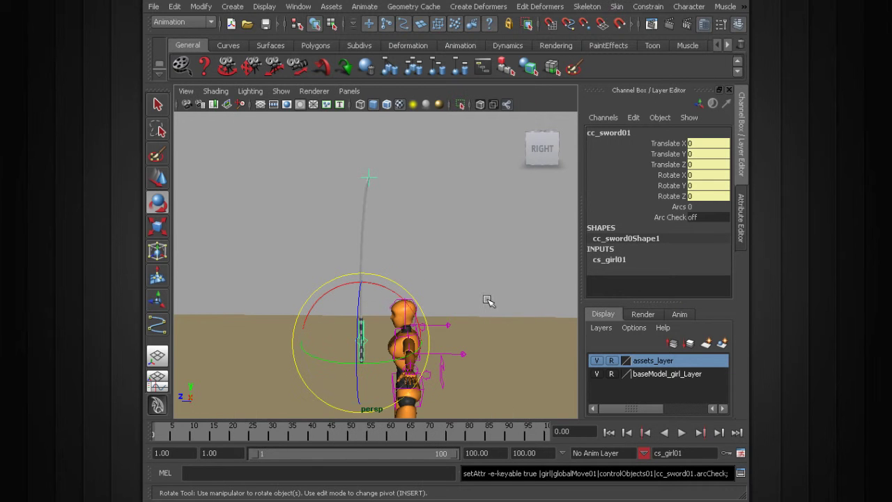
- Open the Connection Editor with cc_sword01 loaded as the output object
left_click(297, 6)
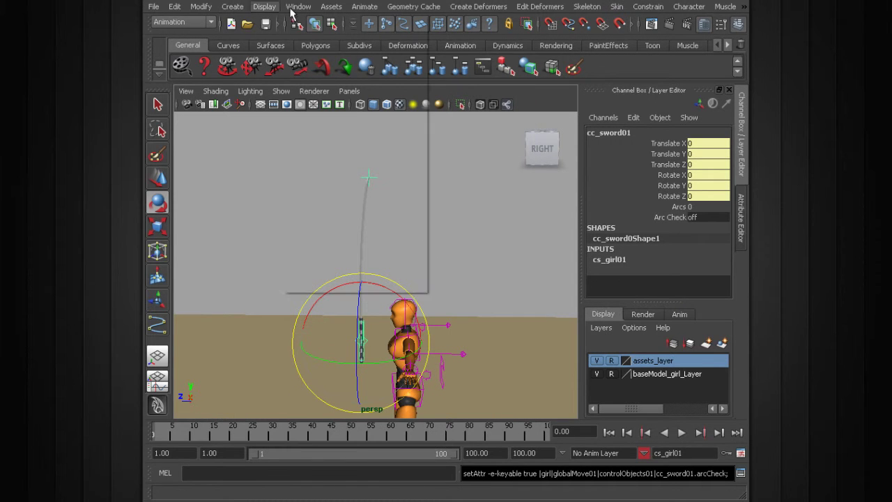
mouse_move(323, 29)
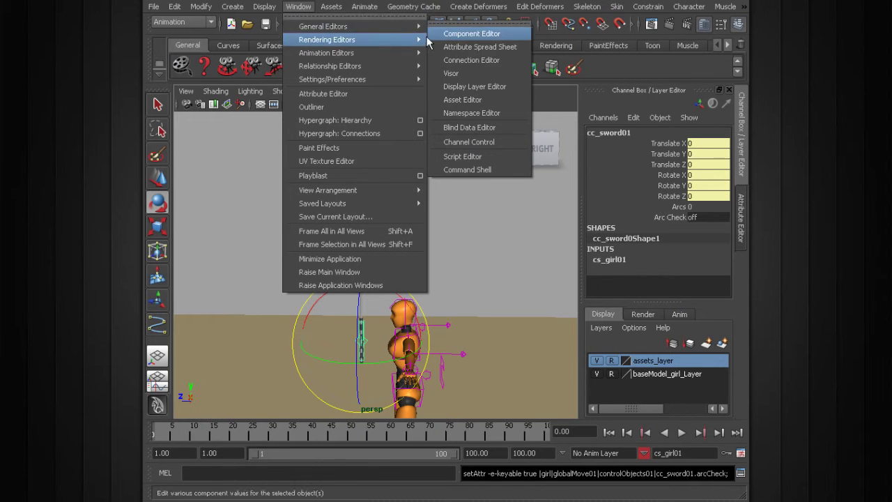
left_click(459, 55)
left_click_drag(319, 293, 470, 179)
right_click_drag(264, 161, 285, 184, "alt")
middle_click_drag(285, 184, 223, 206, "alt")
right_click_drag(223, 206, 269, 261, "alt")
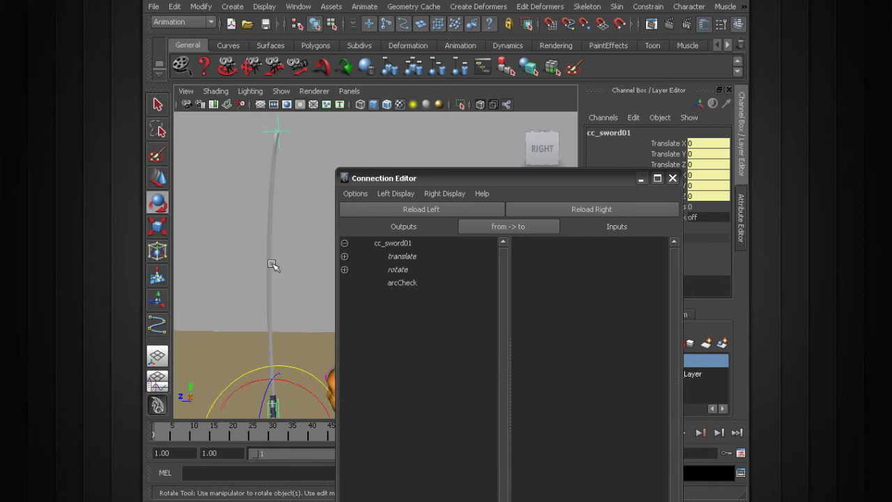
middle_click_drag(272, 264, 269, 191, "alt")
left_click(431, 209)
- Load locArc_sword01 as the input object and connect cc_sword01's arcCheck attribute to its visibility
middle_click_drag(220, 152, 234, 287, "alt")
left_click(302, 187)
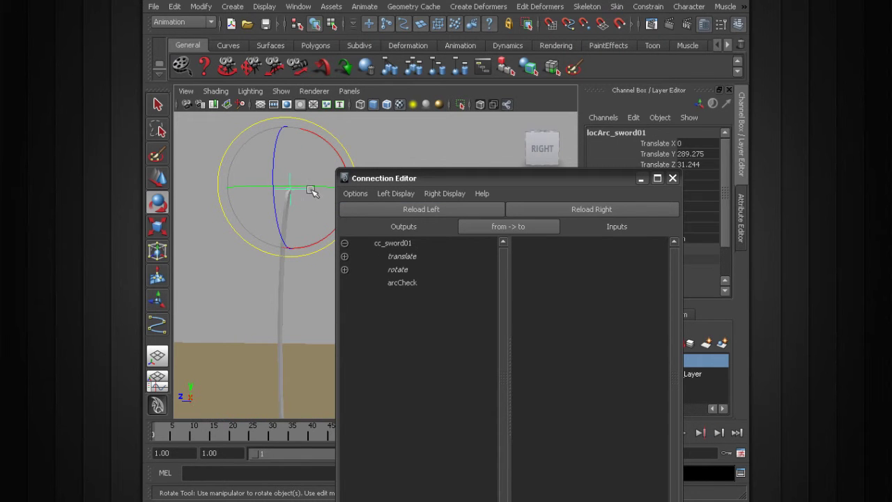
left_click(592, 208)
left_click_drag(588, 180, 482, 129)
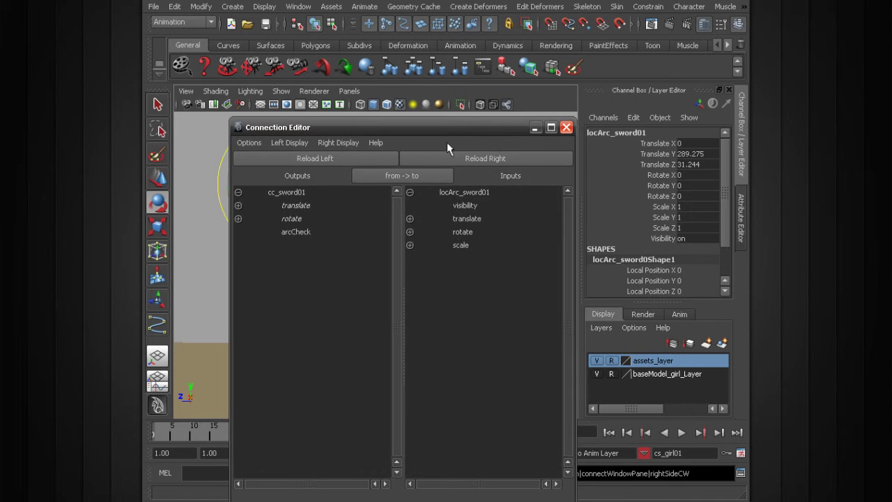
left_click(295, 232)
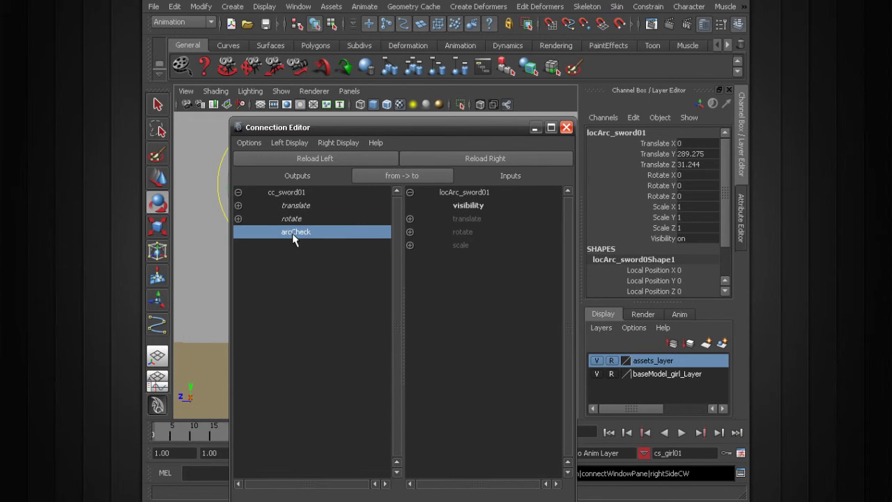
left_click(468, 207)
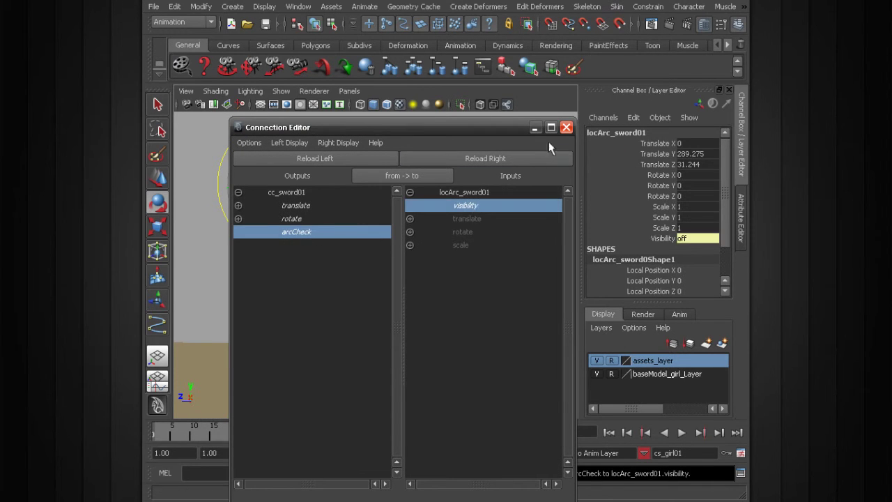
left_click(567, 129)
- Turn on Arc Check on the cc_sword01 control to test the blade-tip locator's visibility
right_click_drag(416, 219, 320, 252, "alt")
middle_click_drag(363, 268, 369, 201, "alt")
left_click(262, 265)
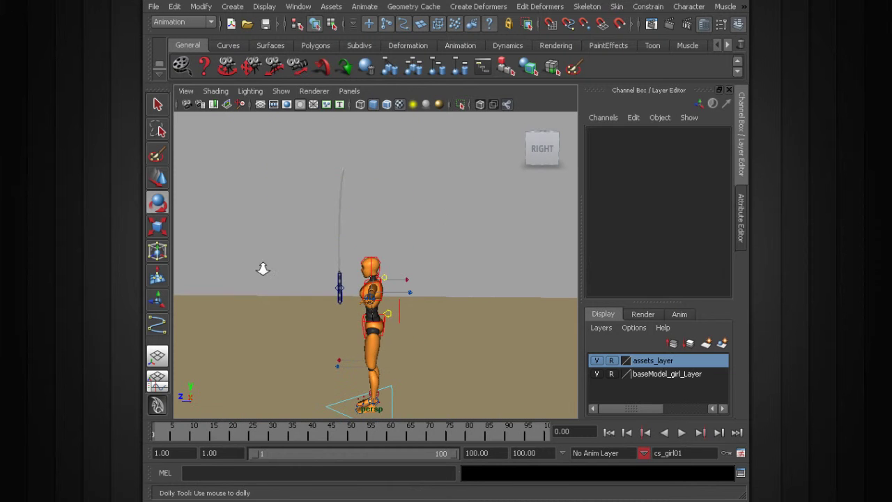
right_click_drag(261, 267, 340, 307, "alt")
left_click(310, 296)
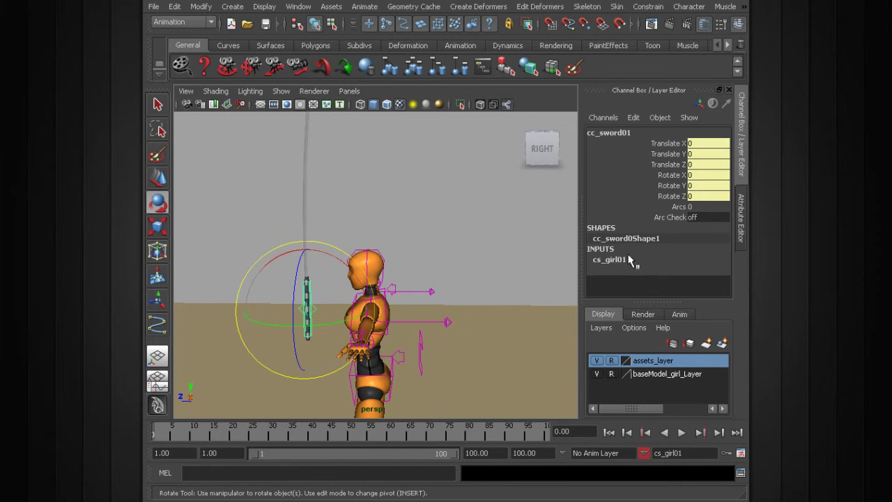
right_click_drag(397, 258, 326, 273, "alt")
middle_click_drag(325, 274, 352, 318, "alt")
left_click(695, 217)
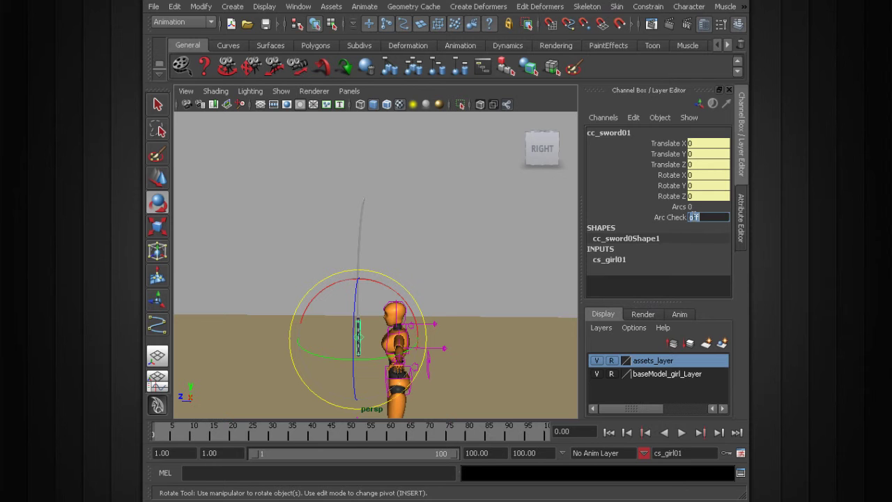
left_click(436, 204)
left_click_drag(370, 223, 357, 248, "alt")
right_click_drag(315, 277, 354, 345, "alt")
- Turn Arc Check back off on the cc_sword01 control and clear the selection
left_click(352, 350)
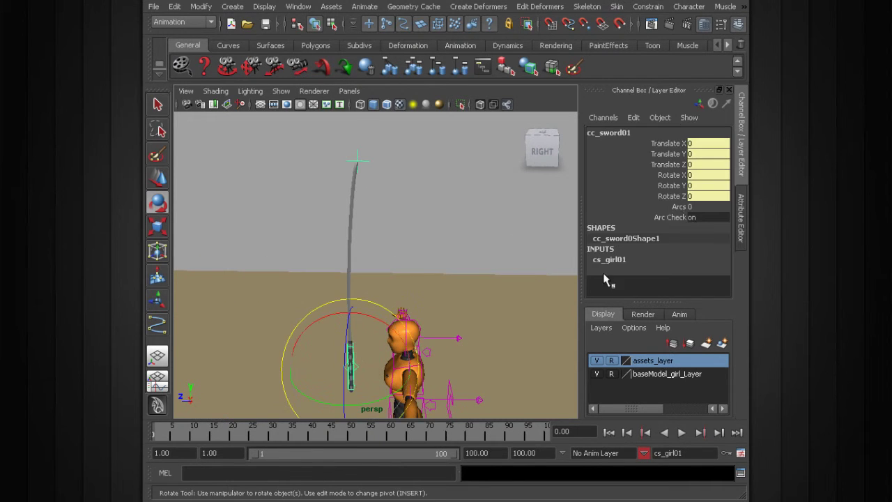
double_click(701, 217)
left_click(465, 202)
- Examine the finished character rig from several angles, checking the sword control and the arm controls
left_click_drag(370, 295, 293, 263, "alt")
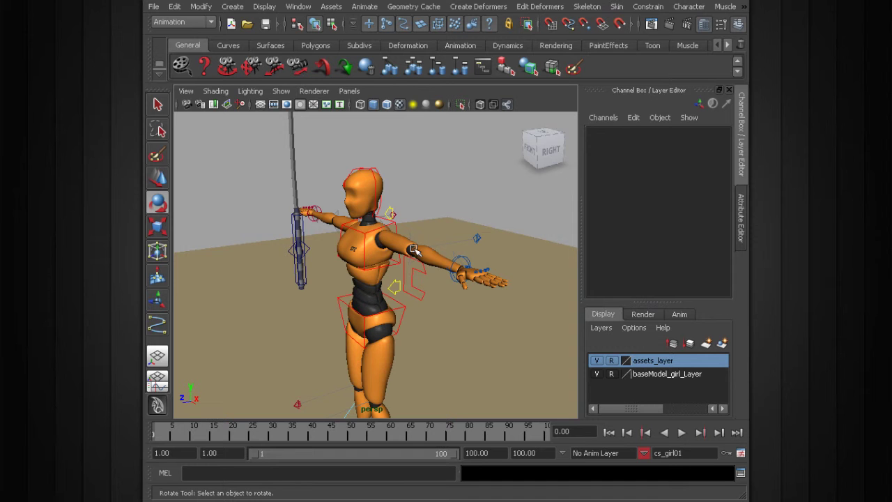
left_click_drag(374, 287, 302, 168, "alt")
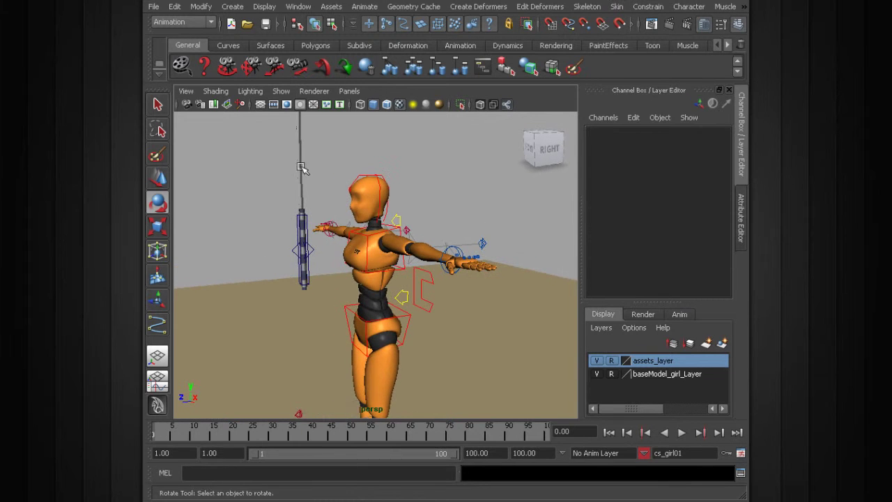
left_click_drag(406, 273, 480, 244, "alt")
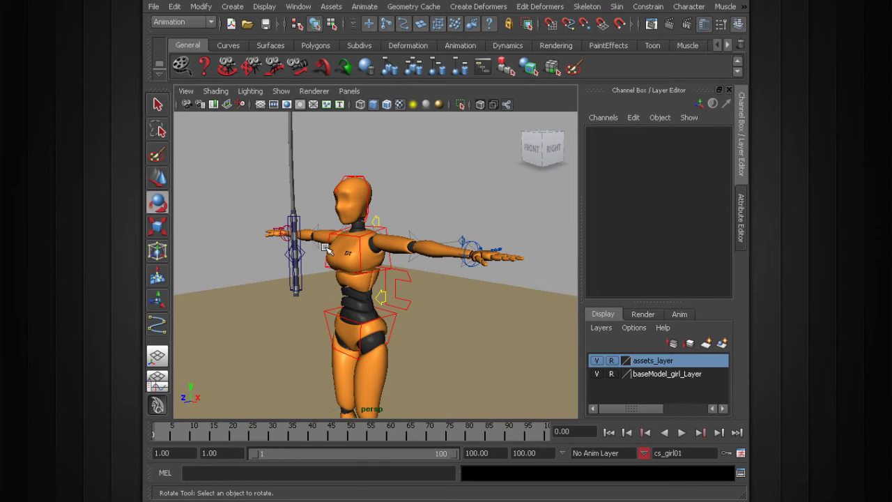
left_click(298, 218)
scroll(279, 220, "up", 3)
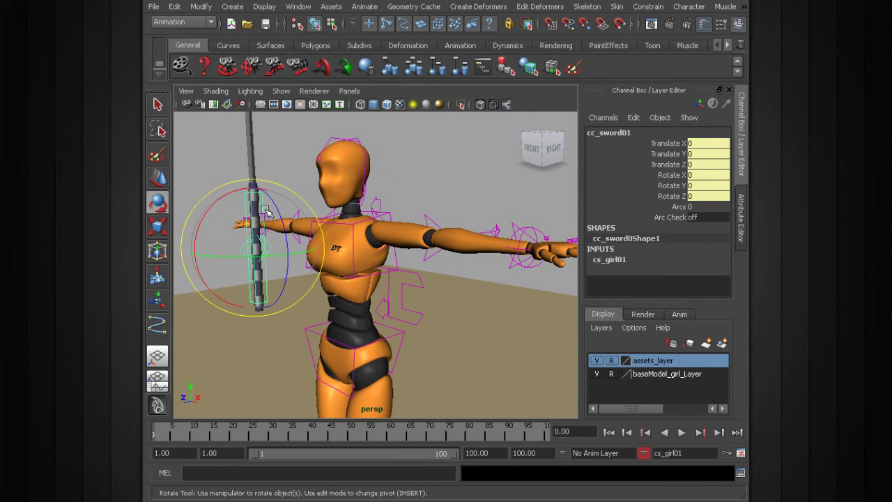
scroll(267, 219, "down", 3)
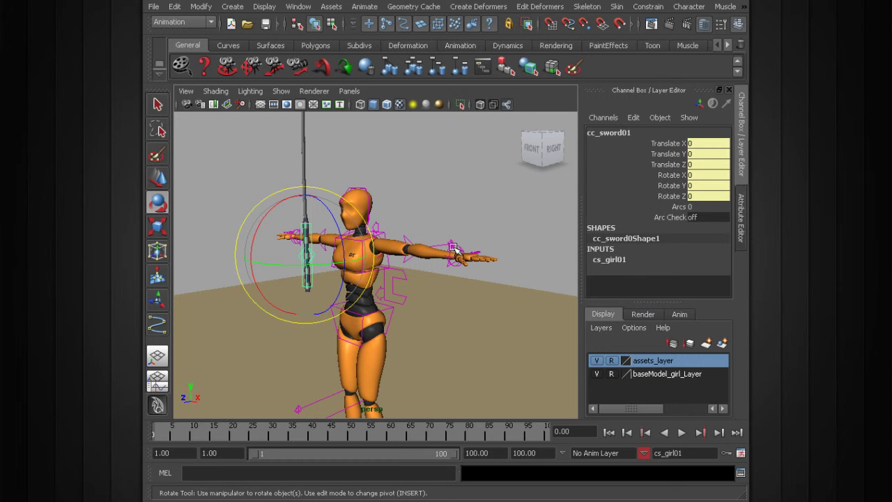
left_click_drag(441, 221, 428, 194, "alt")
left_click(428, 194)
left_click_drag(395, 249, 410, 201, "alt")
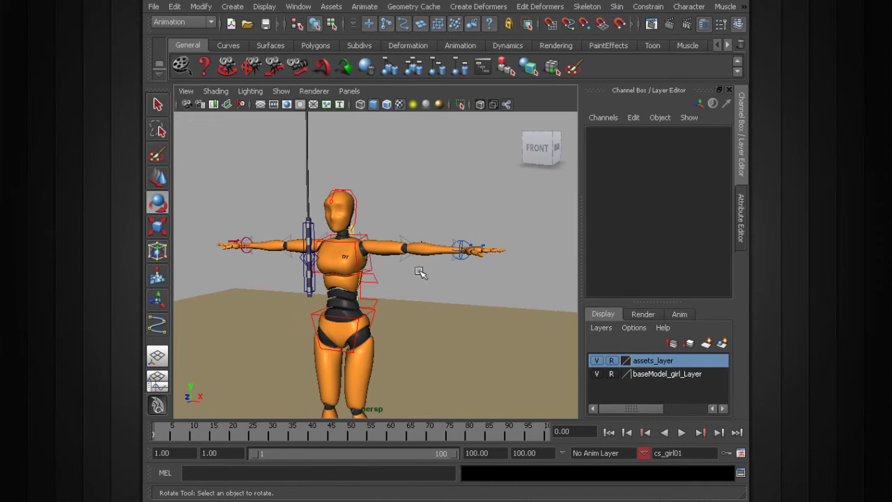
mouse_move(448, 282)
left_mouse_down("alt")
mouse_move(502, 288)
mouse_move(434, 290)
left_mouse_up("alt")
left_click_drag(368, 259, 427, 249, "alt")
left_click_drag(363, 286, 410, 263, "alt")
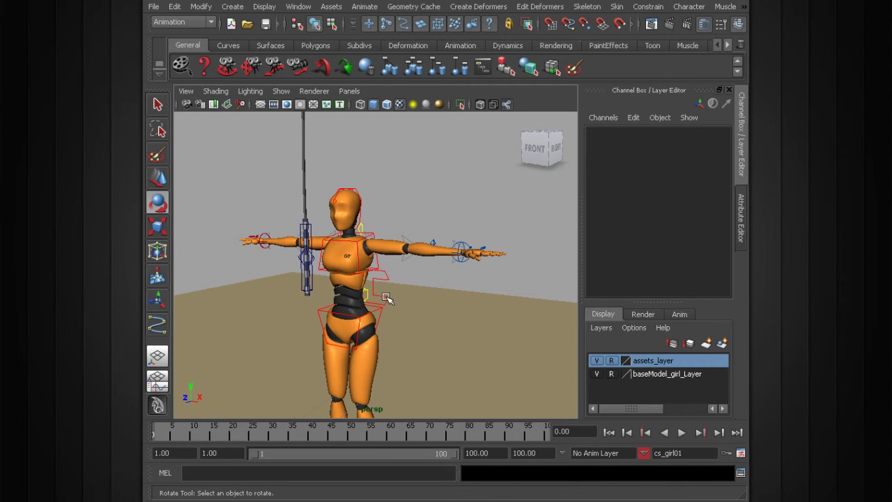
left_click_drag(447, 251, 419, 223, "alt")
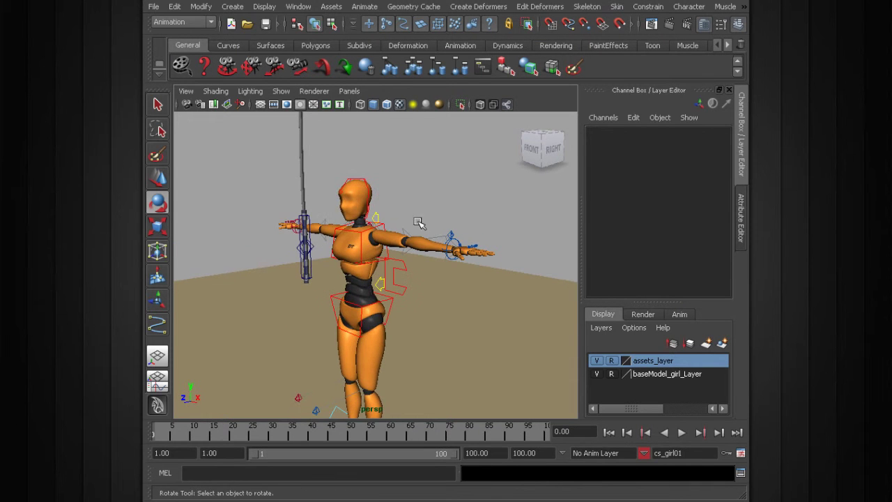
left_click_drag(426, 272, 242, 234, "alt")
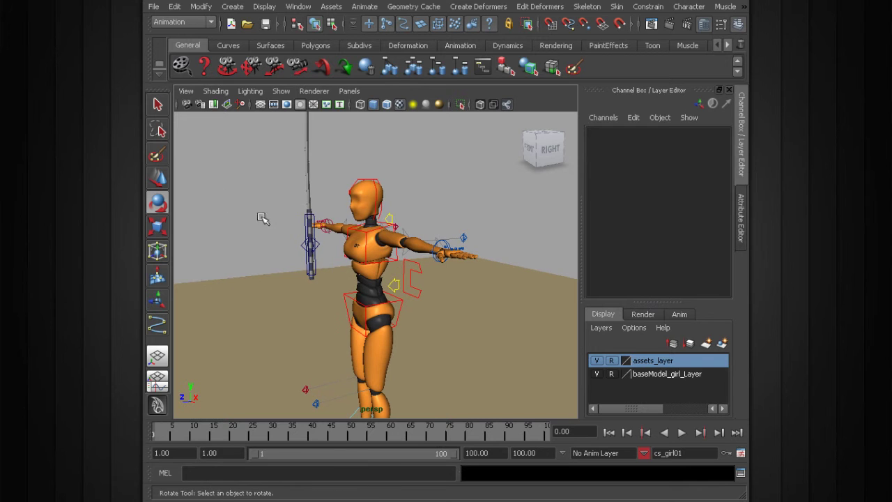
mouse_move(309, 242)
left_mouse_down("alt")
mouse_move(314, 225)
mouse_move(319, 238)
left_mouse_up("alt")
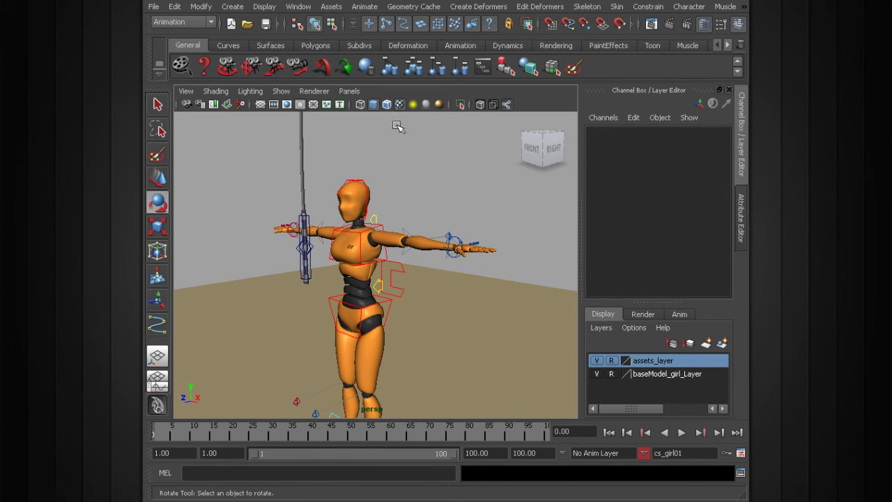
left_click_drag(378, 276, 263, 285, "alt")
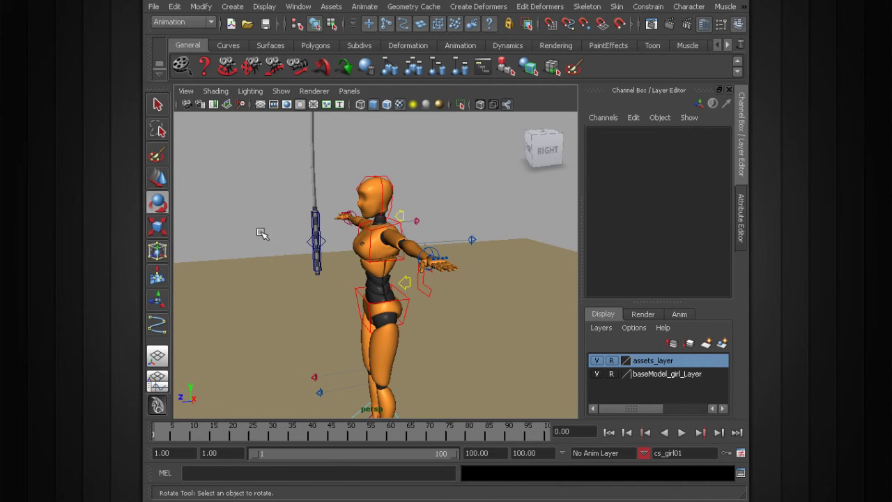
left_click_drag(281, 240, 301, 241, "alt")
right_click_drag(301, 241, 425, 255, "alt")
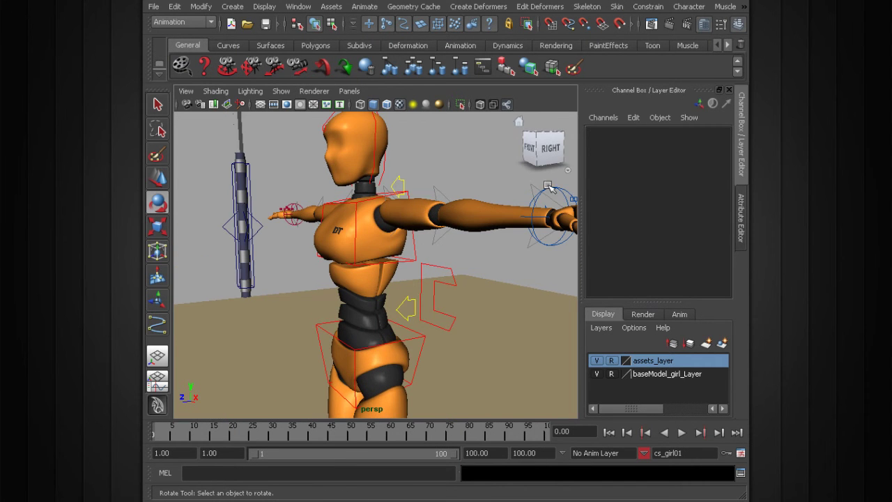
left_click(244, 189)
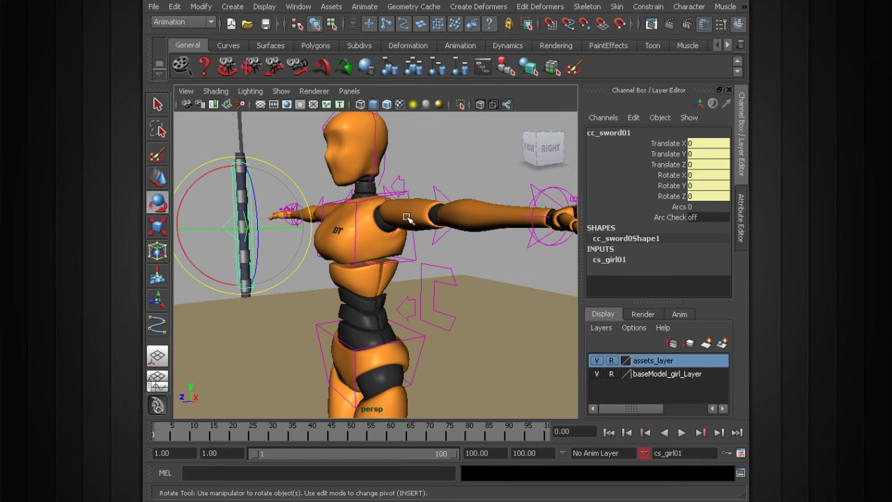
left_click(454, 209)
right_click_drag(455, 208, 398, 227, "alt")
left_click_drag(398, 226, 438, 241, "alt")
right_click_drag(438, 240, 386, 258, "alt")
left_click_drag(386, 258, 435, 248, "alt")
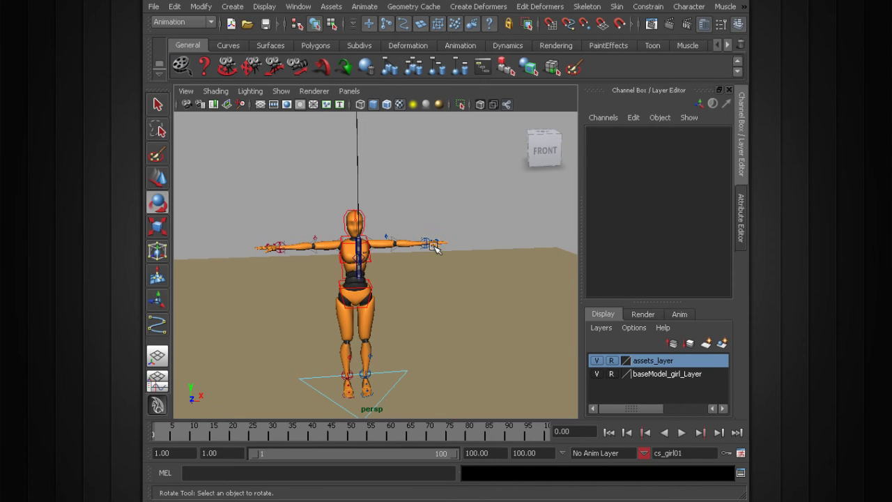
left_click_drag(380, 223, 400, 256, "alt")
right_click_drag(375, 271, 442, 285, "alt")
middle_click_drag(422, 275, 428, 226, "alt")
left_click_drag(426, 225, 390, 218, "alt")
left_click_drag(420, 271, 256, 276, "alt")
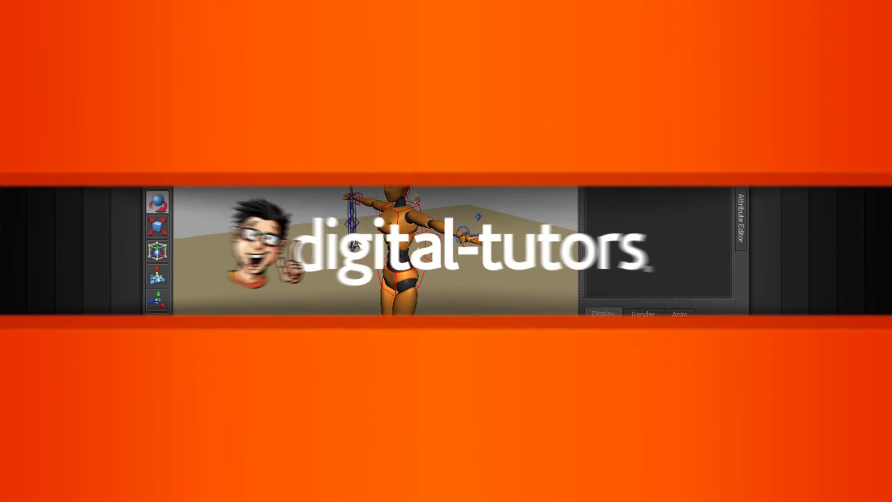